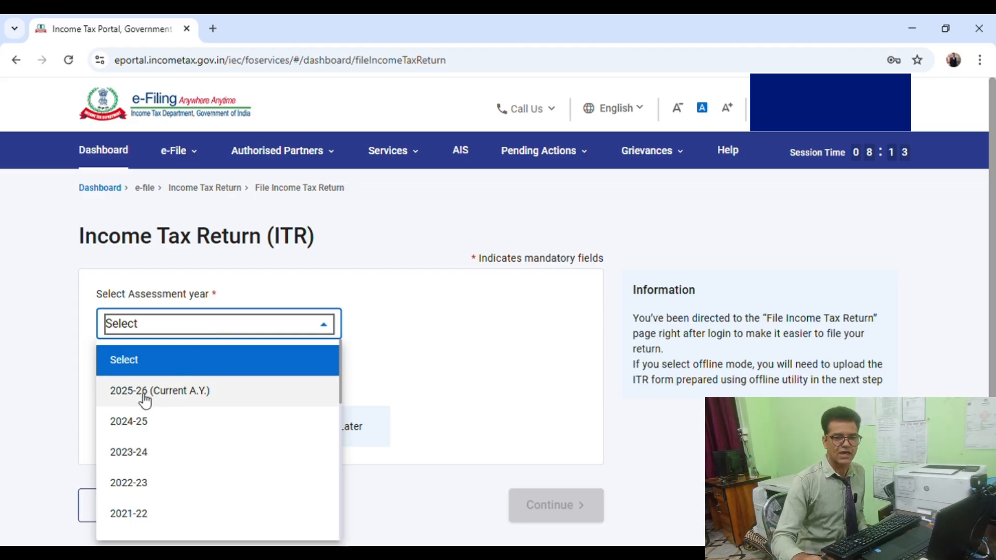
Select assessment year 2025-26 (Current A.Y.) with the Online mode of filing and continue.
left_click(157, 394)
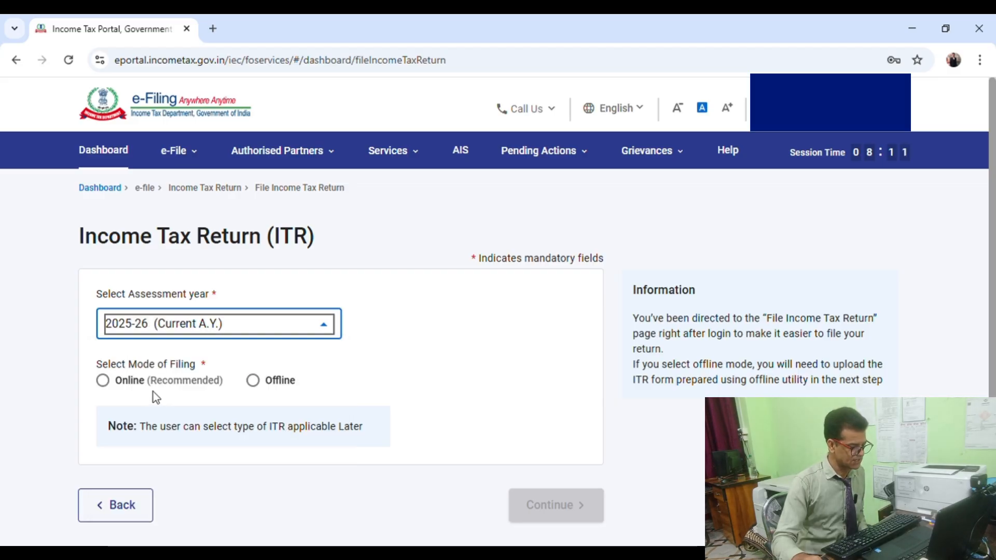
left_click(104, 382)
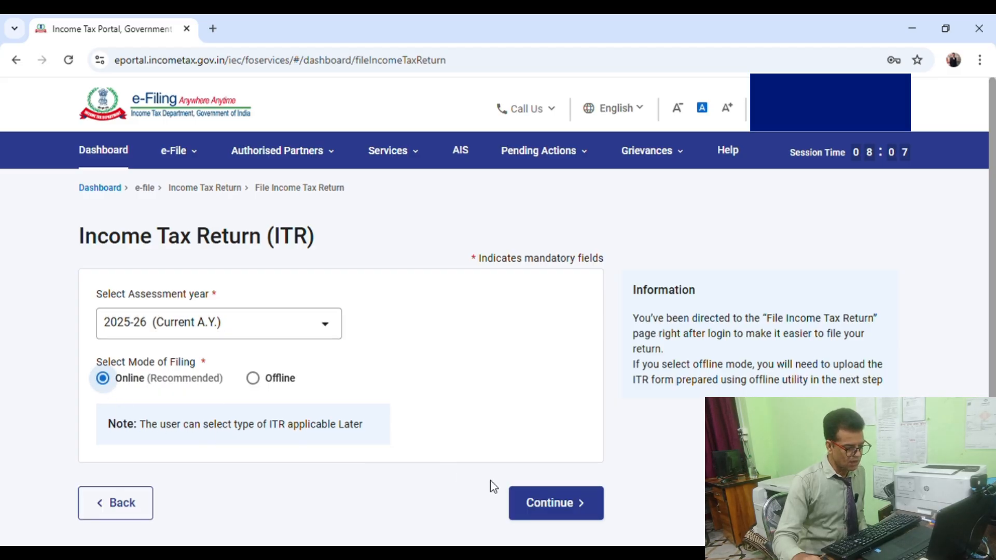
left_click(554, 510)
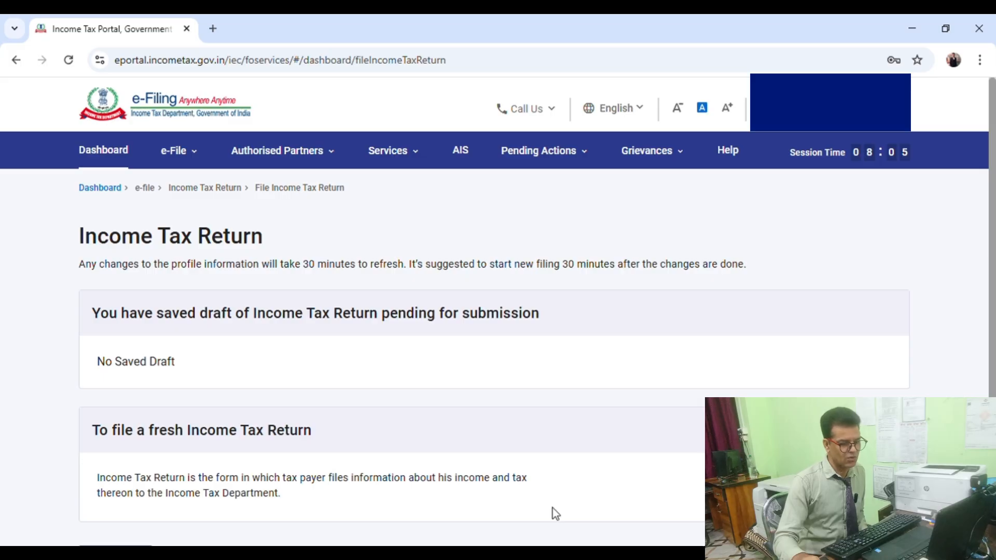
Start a new income tax return filing and continue with the Individual status.
scroll(548, 473, "down", 3)
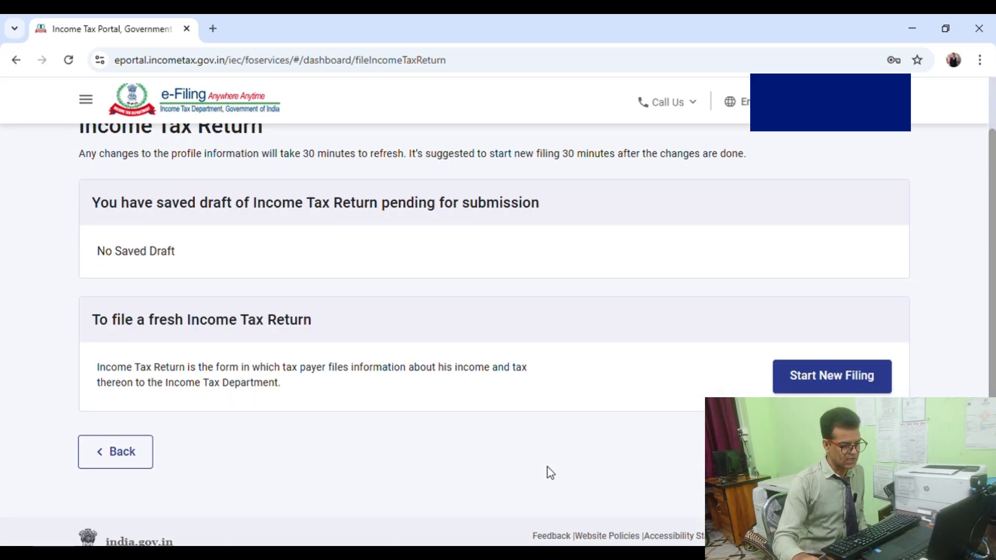
scroll(671, 434, "up", 3)
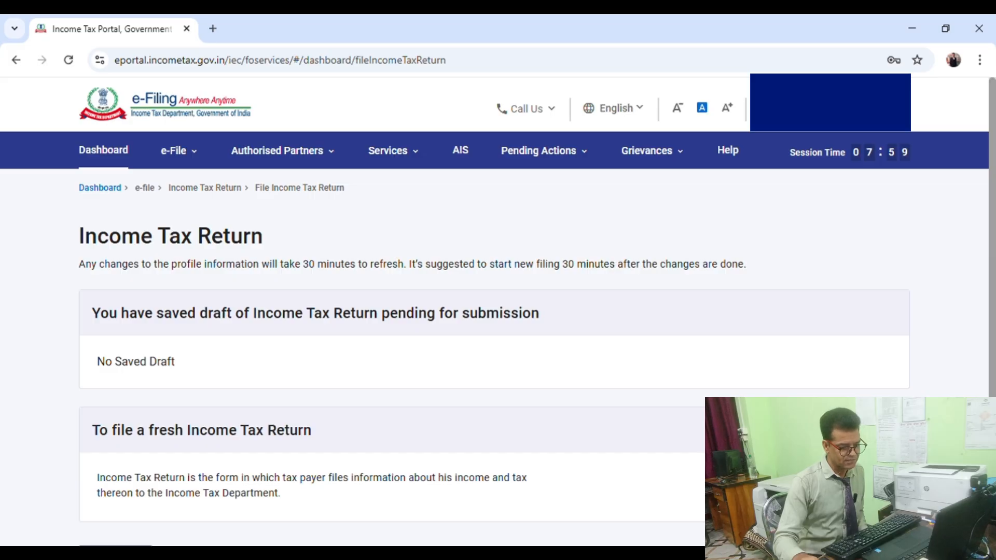
left_click(837, 486)
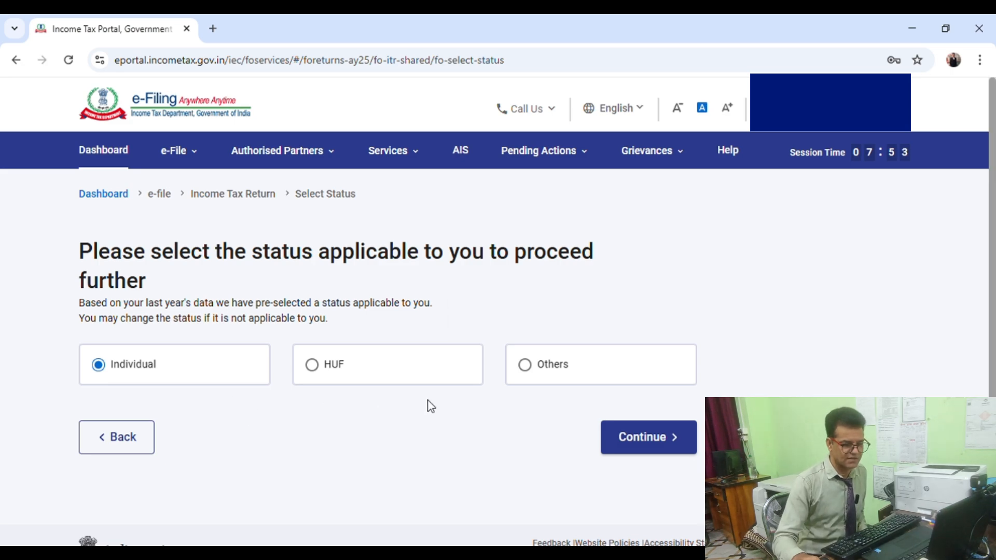
left_click(658, 438)
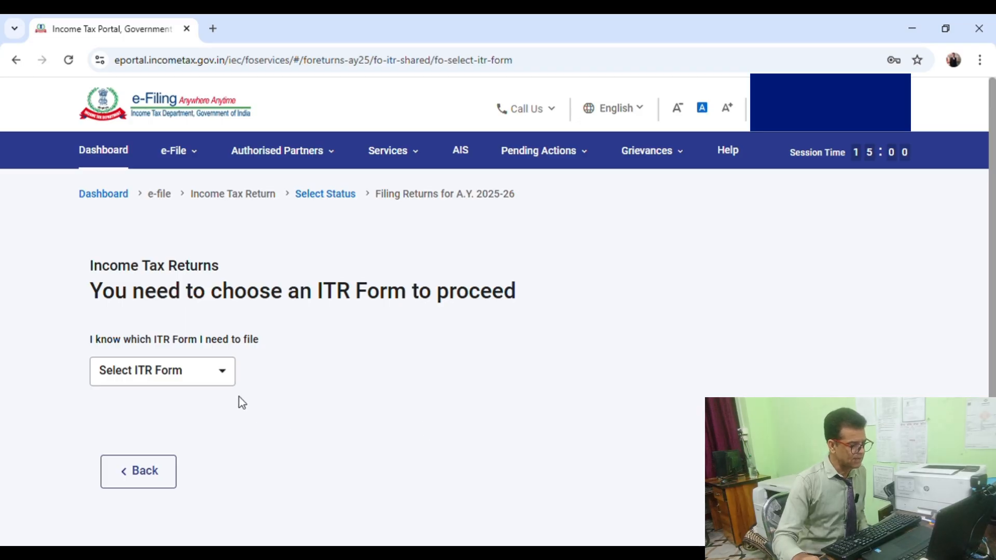
Choose ITR - 1 as the return form and proceed with it.
left_click(222, 375)
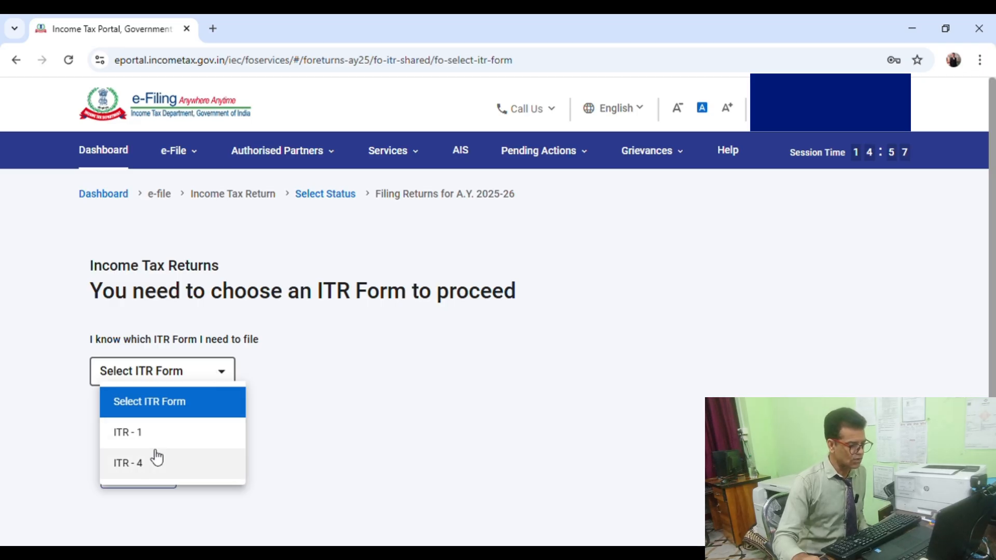
left_click(131, 434)
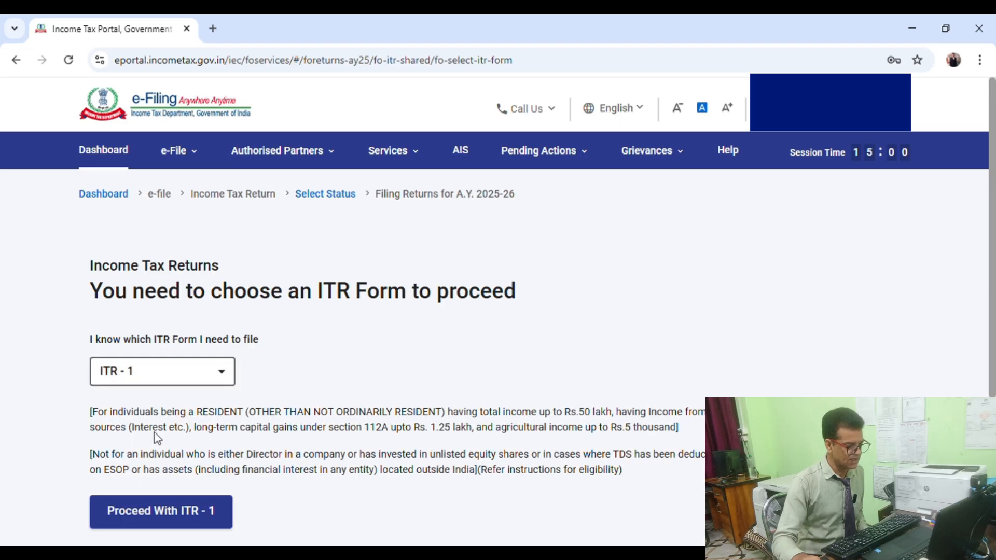
scroll(275, 433, "down", 3)
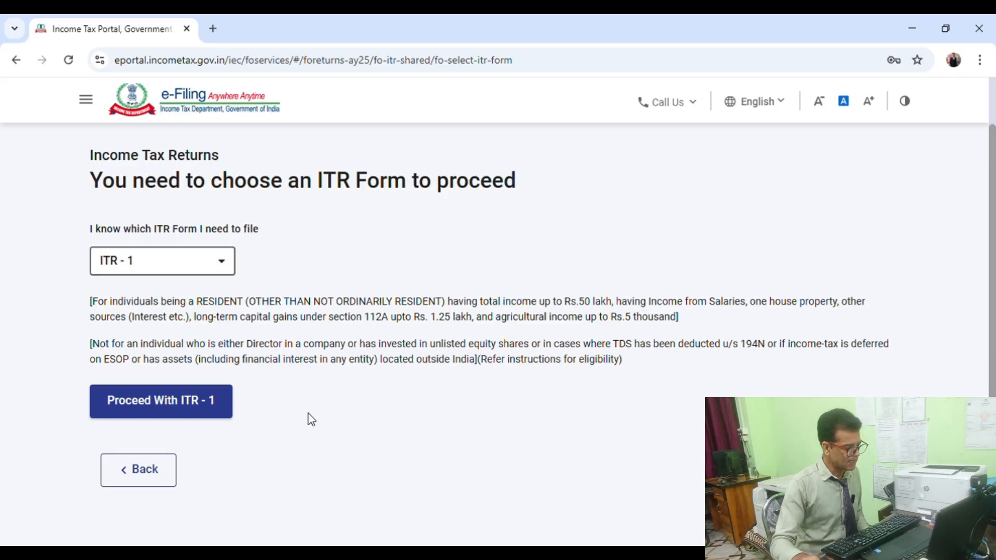
left_click(174, 413)
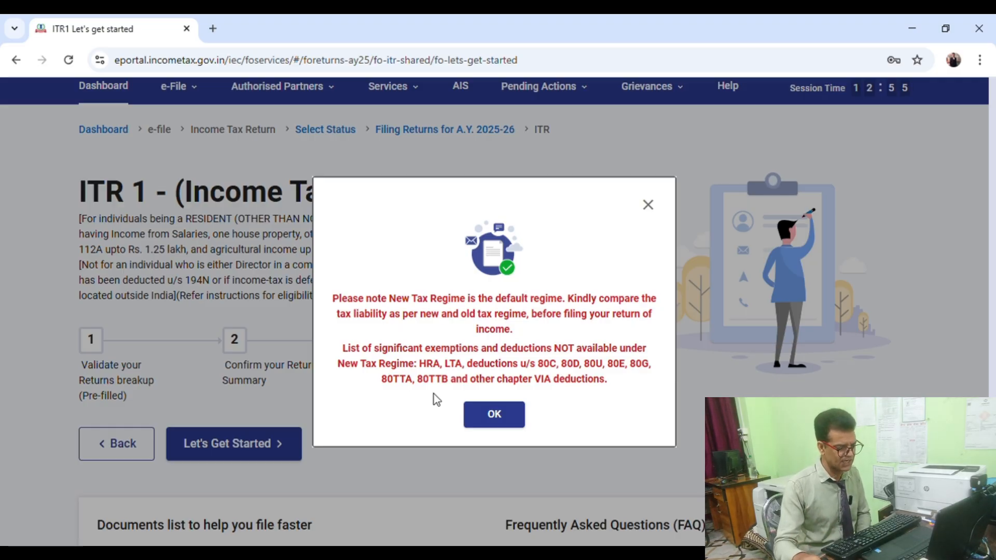
Dismiss the new tax regime notice, get started with the return, and continue with Others as the reason for filing.
left_click(510, 419)
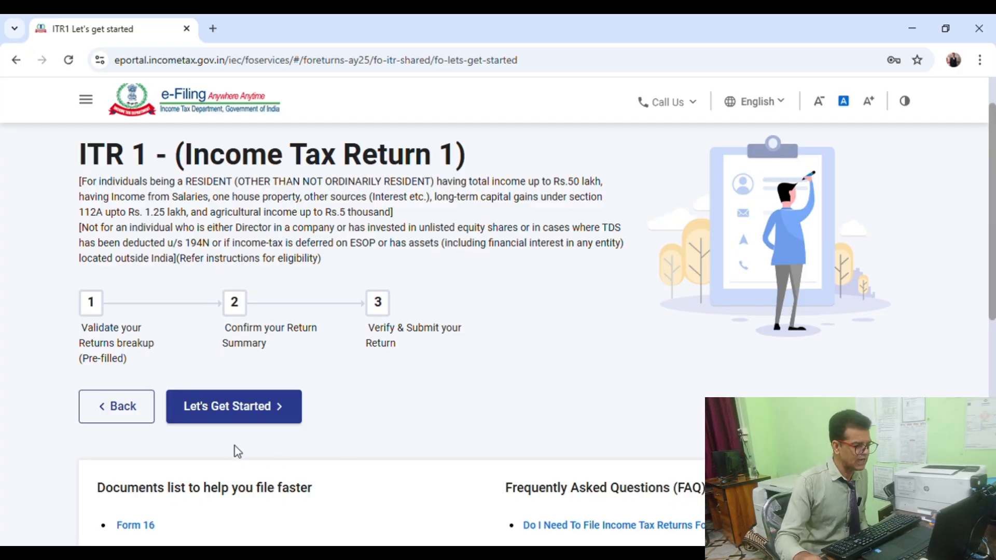
left_click(236, 417)
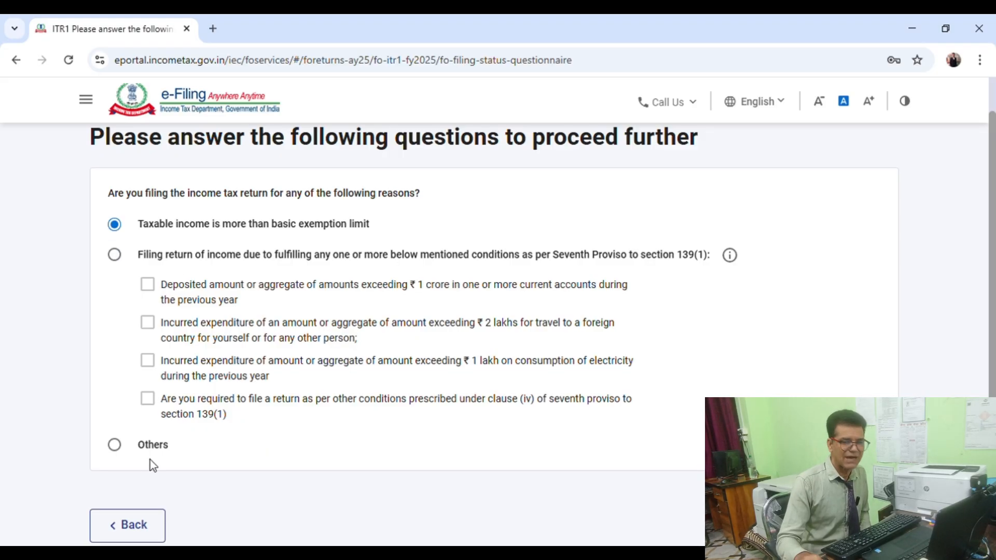
left_click(119, 451)
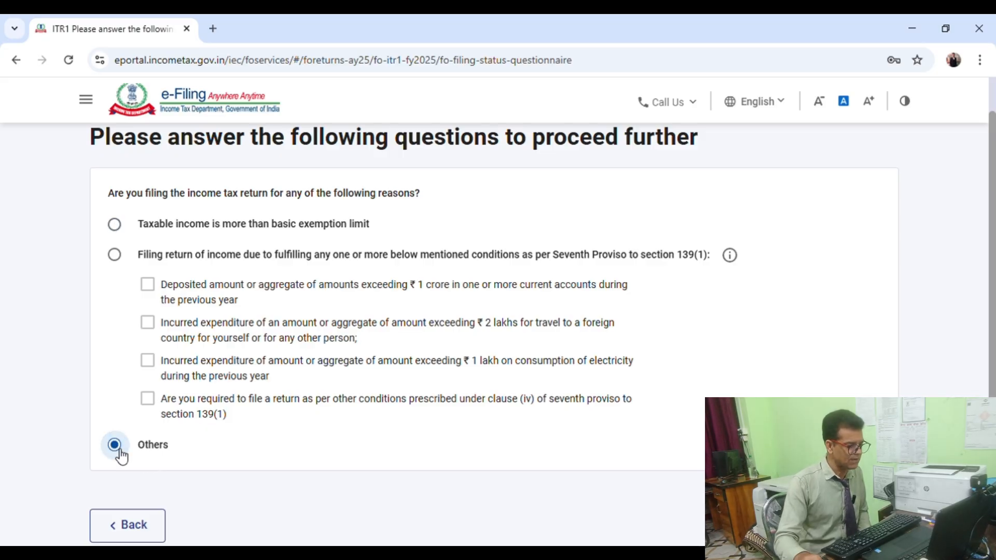
left_click(850, 525)
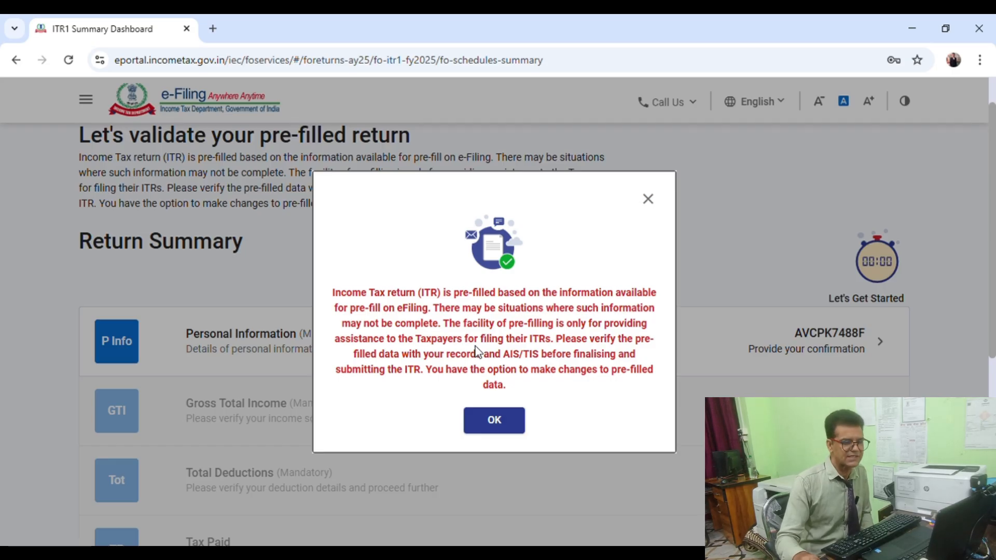
Acknowledge the pre-filled data notice and open the Personal Information section of the return summary.
left_click(493, 427)
scroll(439, 417, "down", 2)
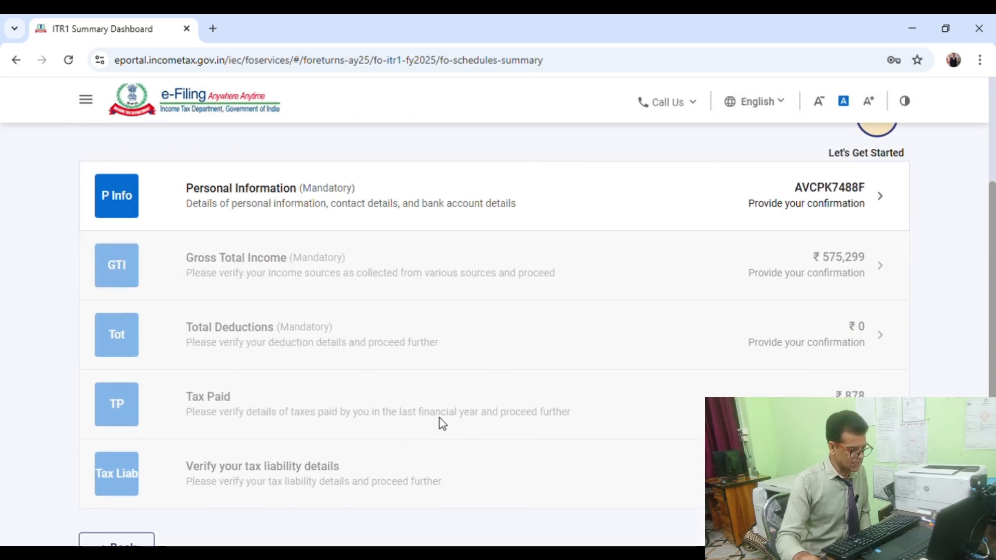
scroll(438, 415, "up", 1)
scroll(438, 414, "down", 2)
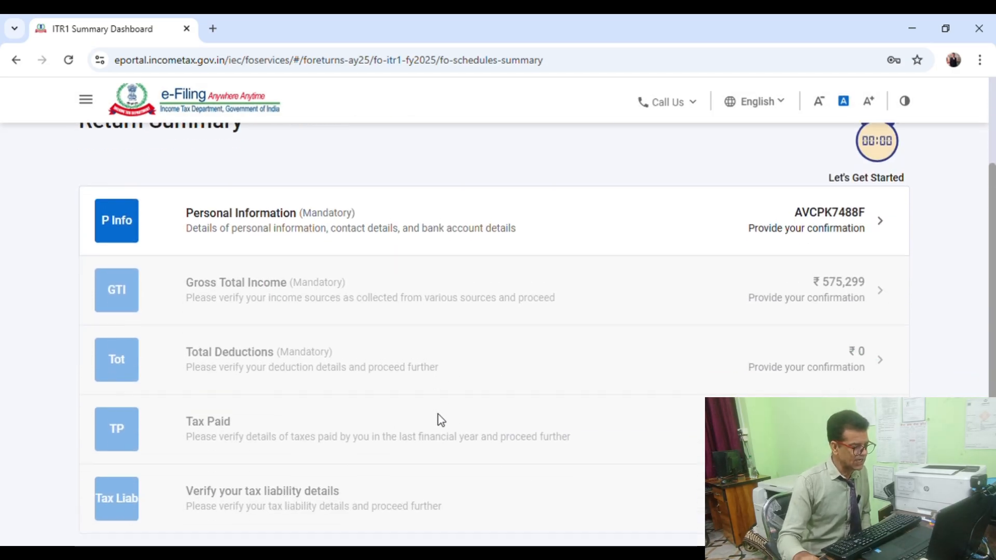
scroll(394, 418, "up", 2)
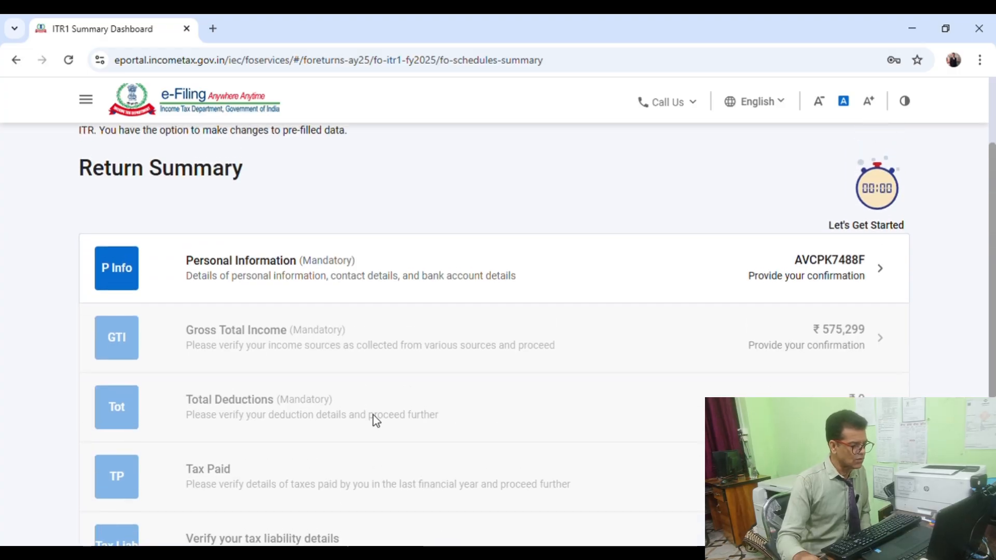
scroll(342, 411, "down", 2)
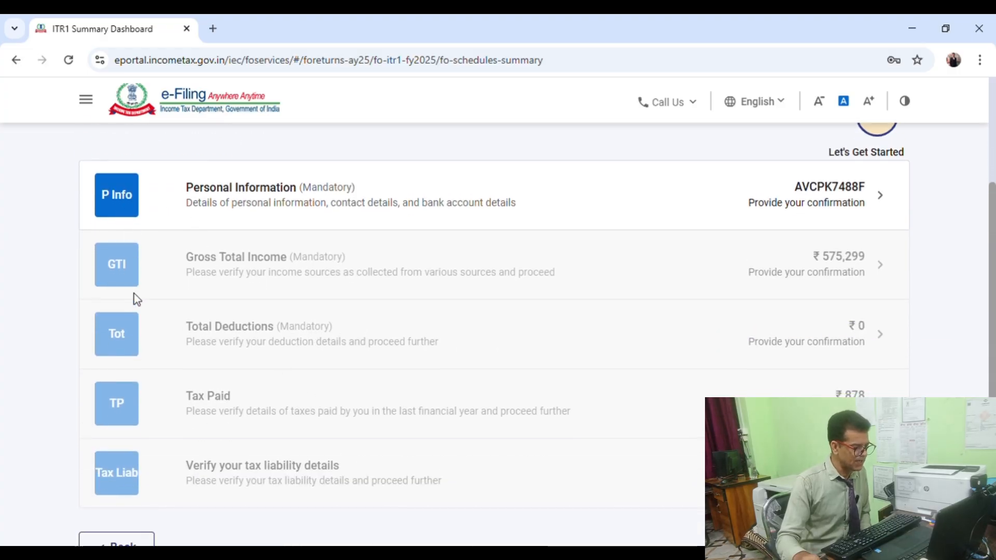
scroll(260, 363, "up", 2)
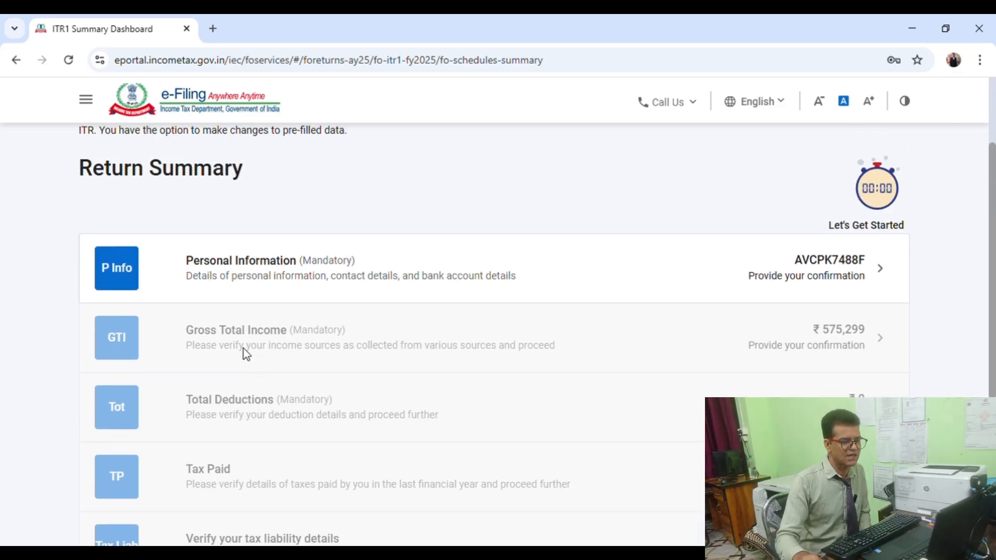
left_click(268, 279)
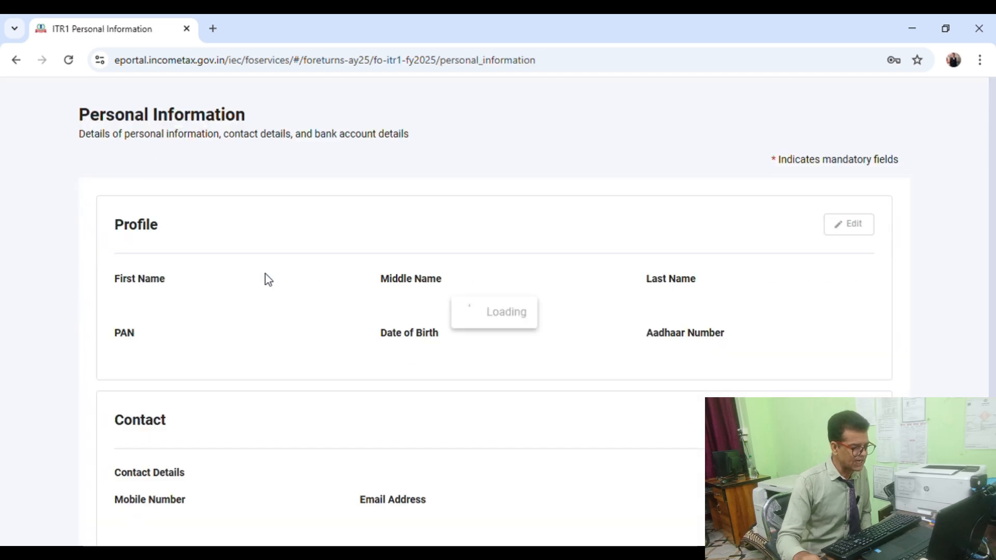
Set the nature of employment to Others in the personal information form.
scroll(497, 409, "down", 2)
scroll(496, 409, "down", 2)
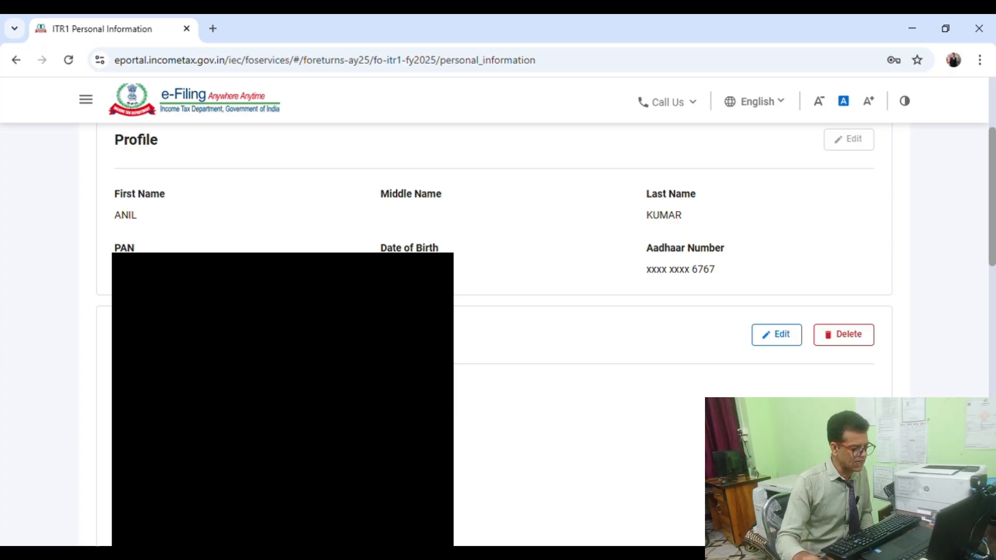
scroll(497, 332, "down", 3)
scroll(497, 331, "up", 2)
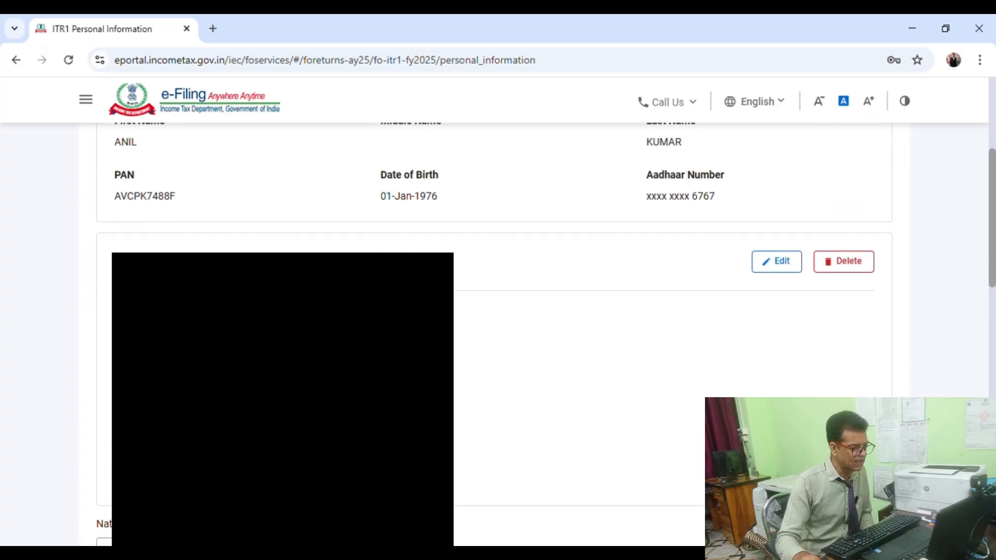
scroll(497, 332, "down", 1)
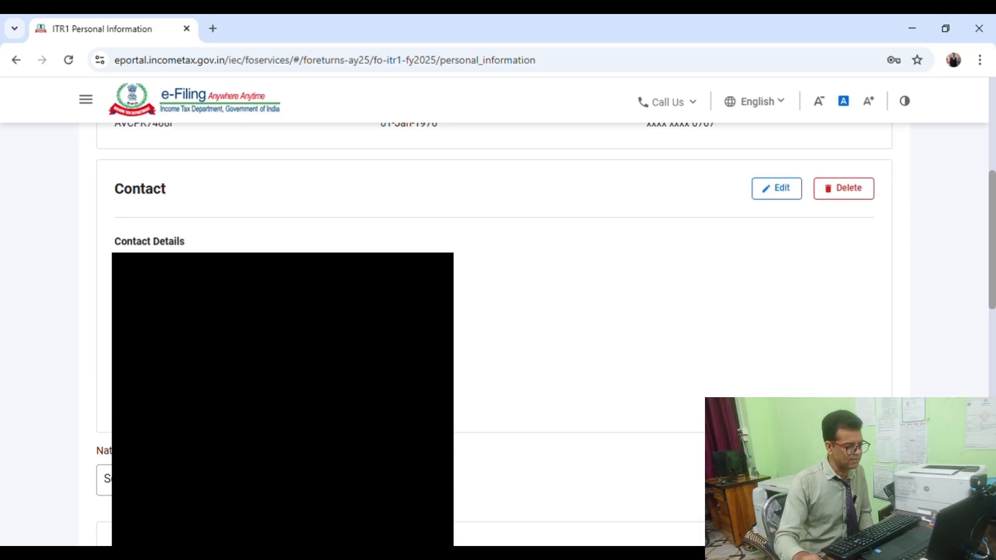
scroll(329, 415, "down", 4)
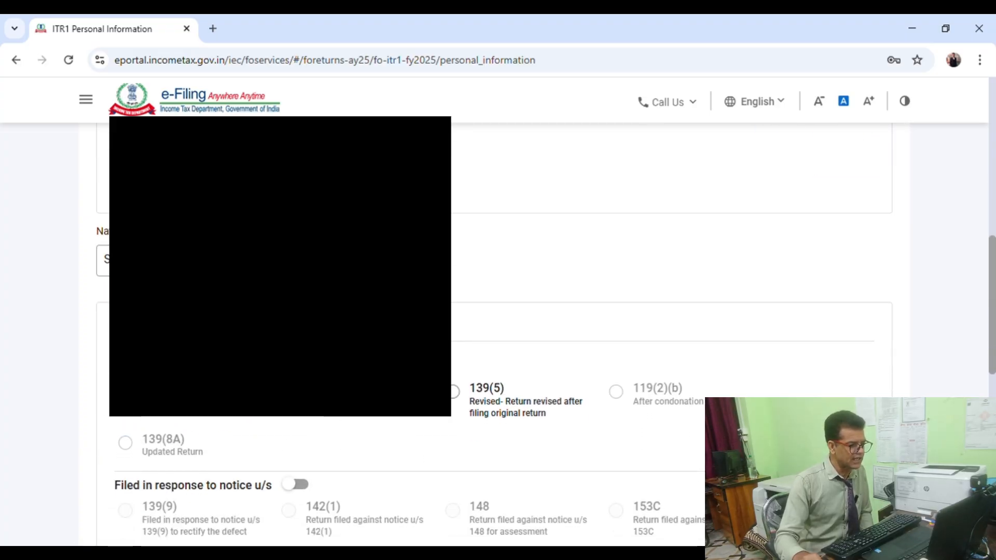
left_click(104, 260)
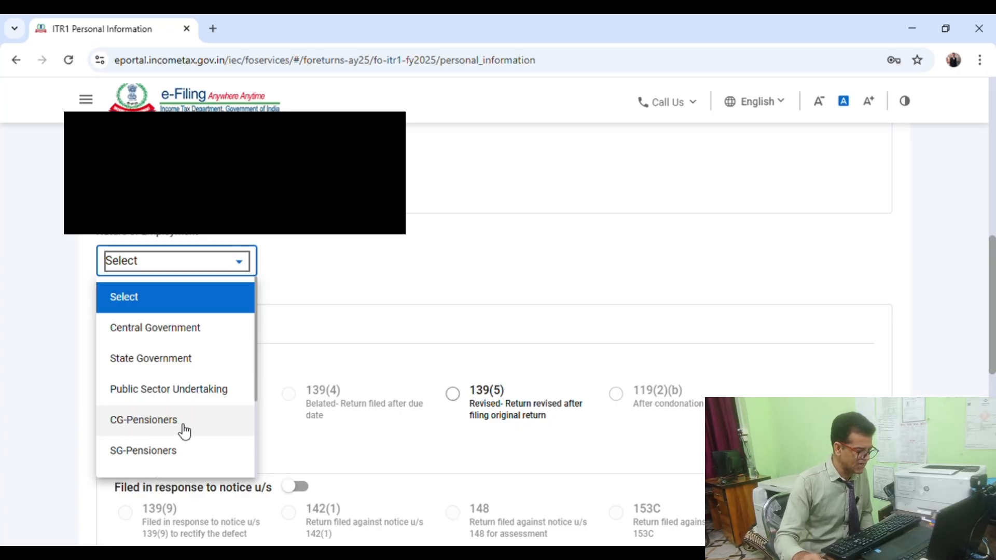
scroll(200, 427, "down", 3)
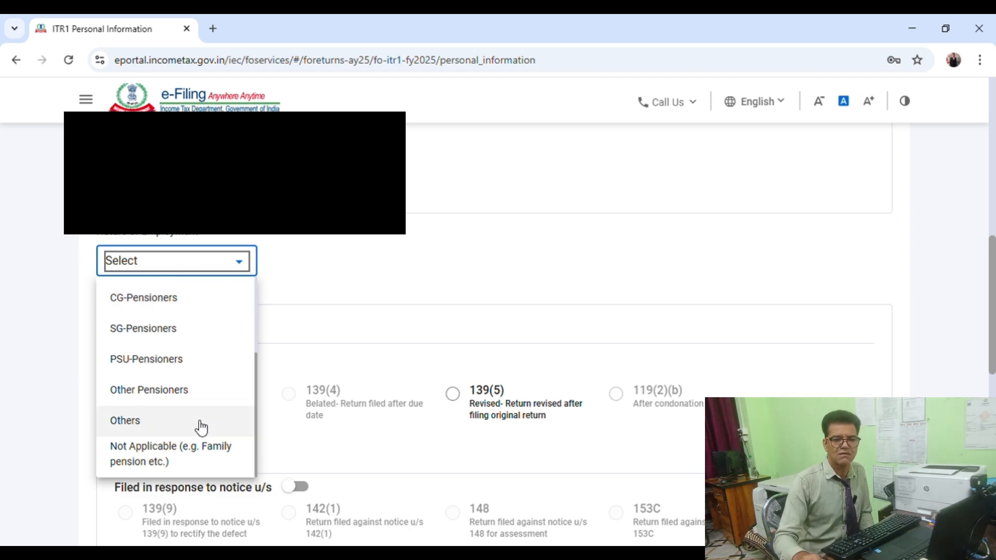
left_click(138, 427)
left_click(389, 322)
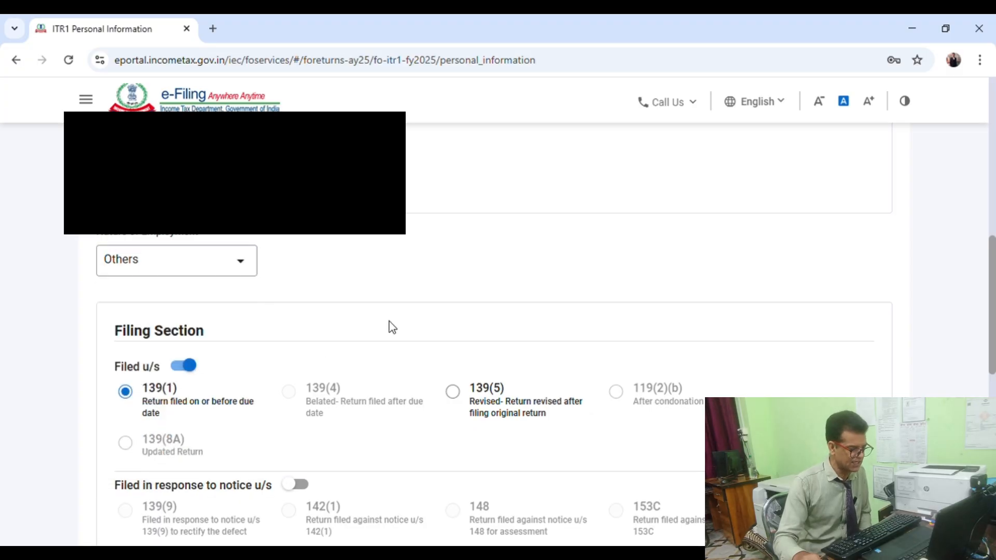
Review the filing section and tax regime choice, and expand Bank Details to check the account nominated for refund.
scroll(391, 319, "down", 3)
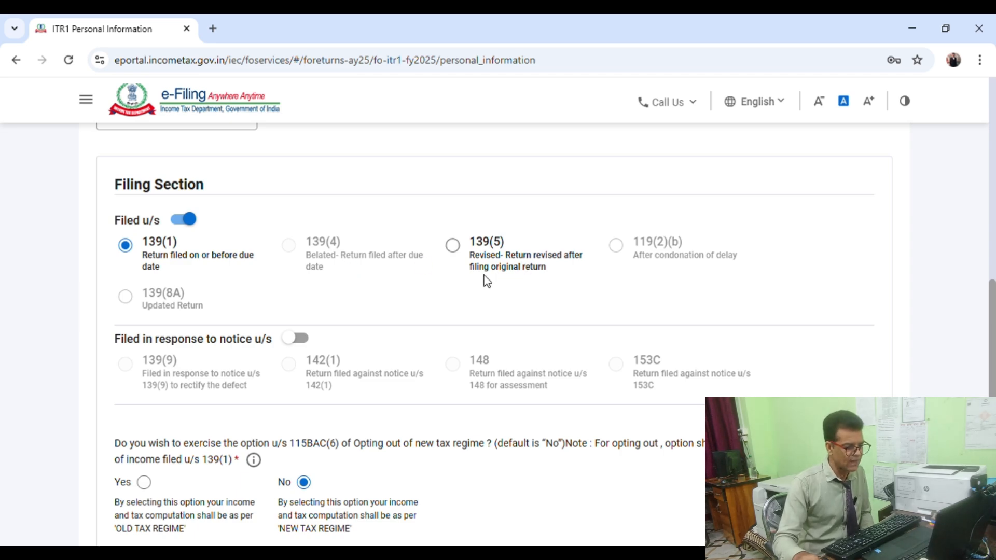
scroll(322, 340, "down", 1)
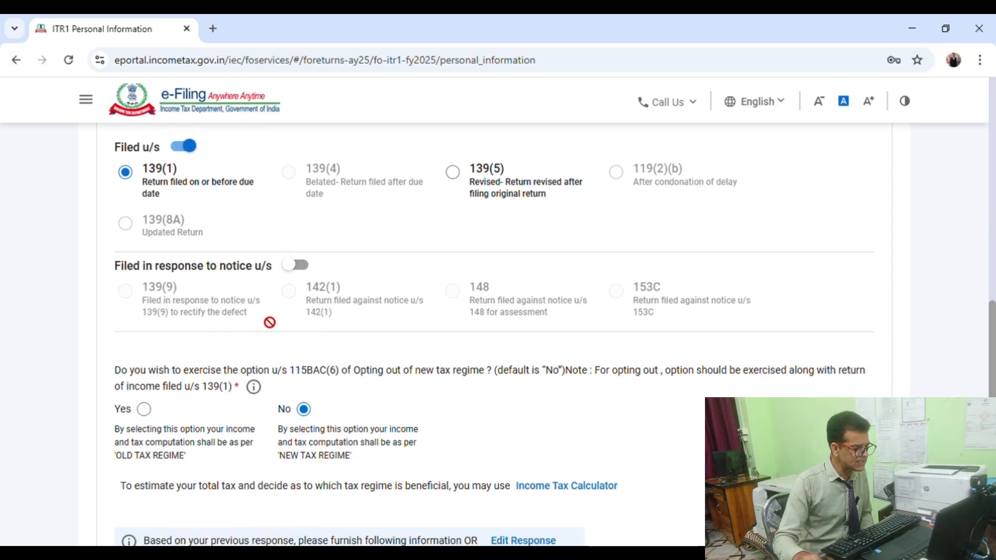
scroll(252, 323, "down", 2)
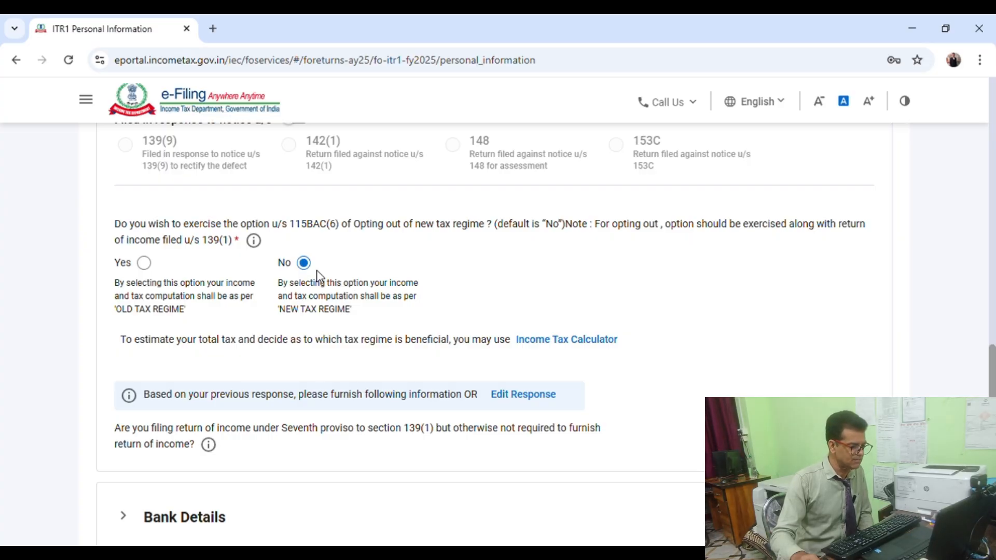
scroll(396, 364, "down", 4)
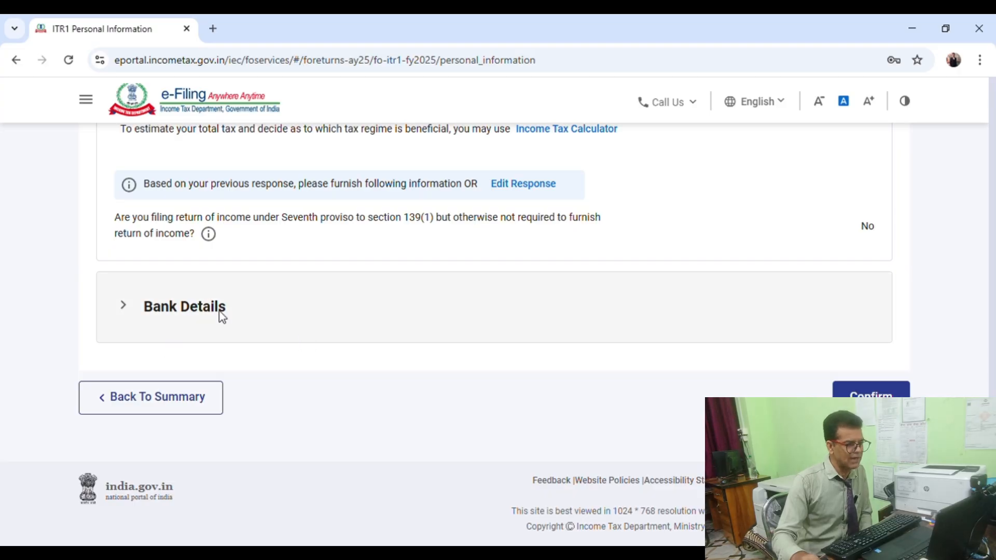
left_click(186, 304)
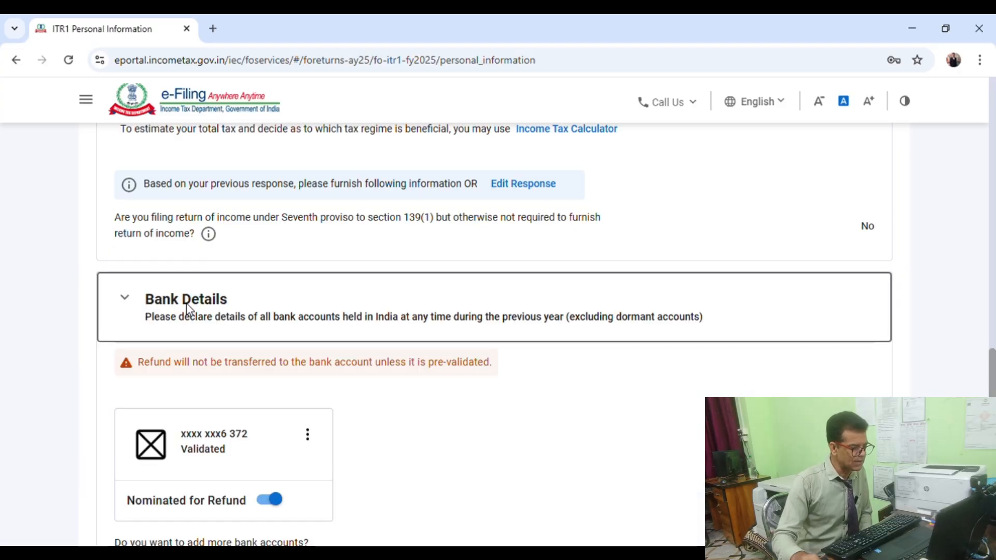
scroll(336, 303, "down", 2)
scroll(336, 303, "up", 2)
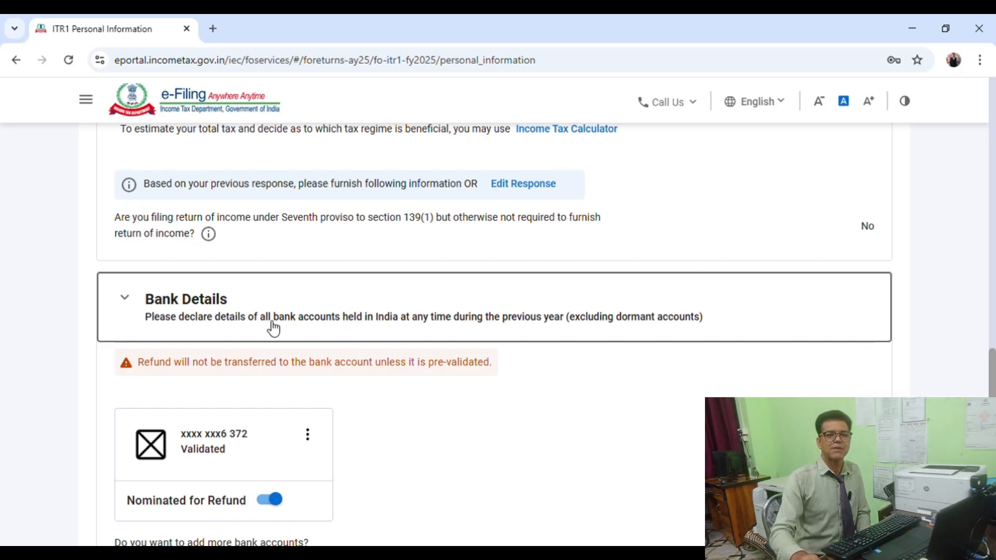
scroll(273, 329, "down", 4)
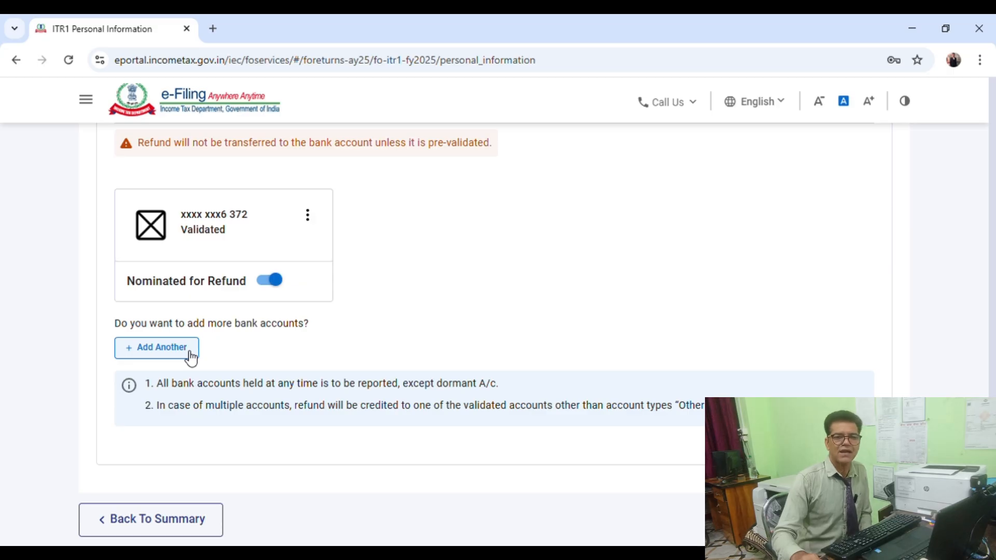
Confirm the Personal Information section and open Gross Total Income from the return summary.
scroll(418, 387, "down", 3)
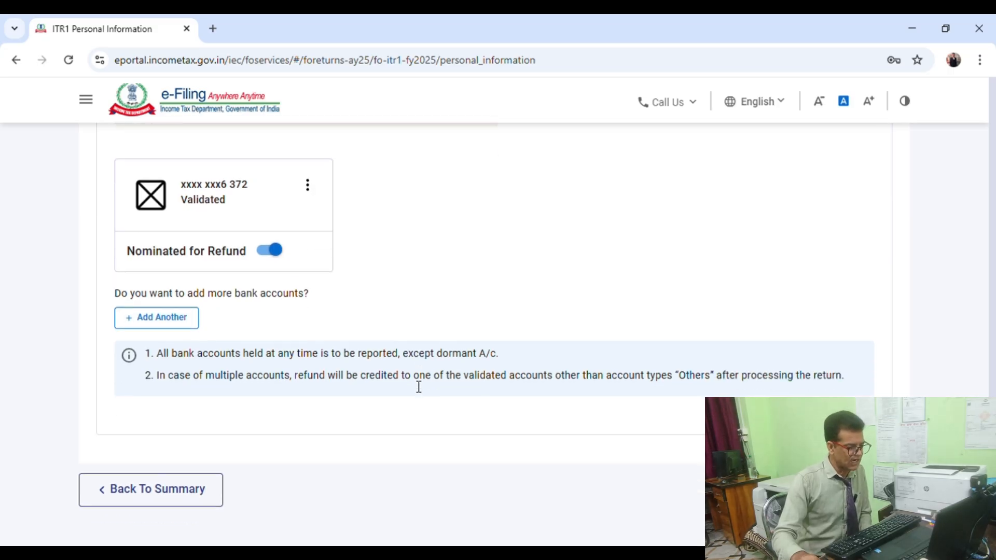
left_click(861, 447)
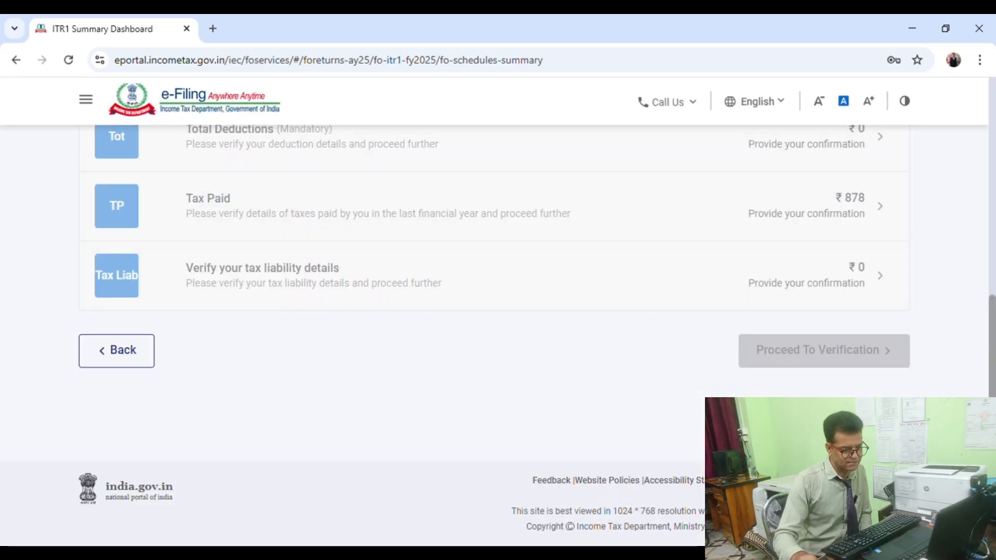
scroll(493, 373, "up", 4)
scroll(493, 378, "up", 3)
scroll(351, 360, "down", 4)
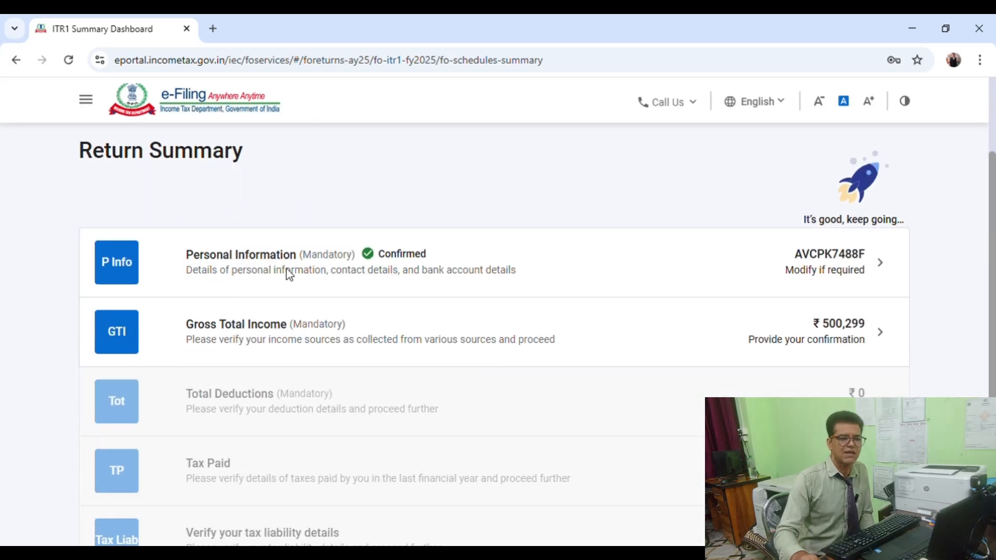
scroll(289, 274, "down", 1)
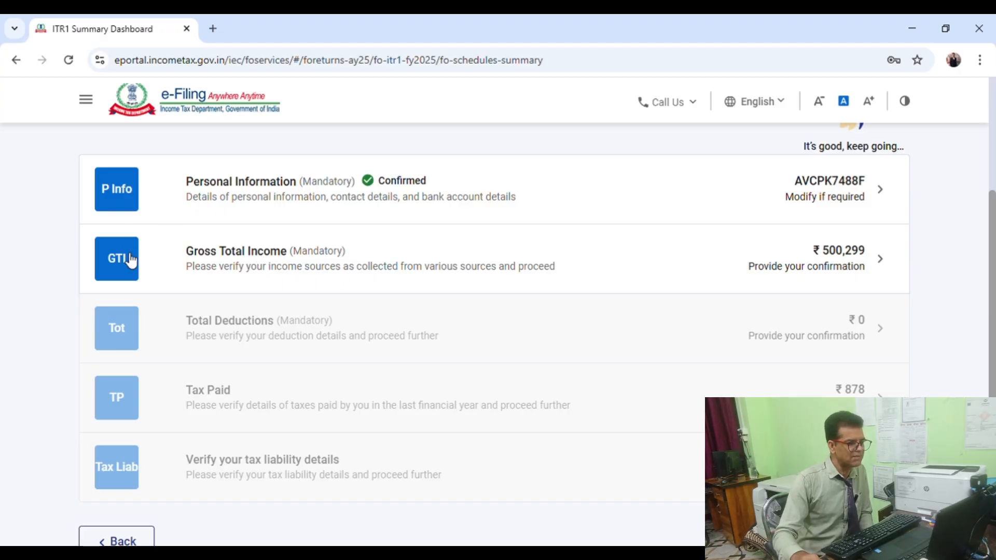
left_click(270, 266)
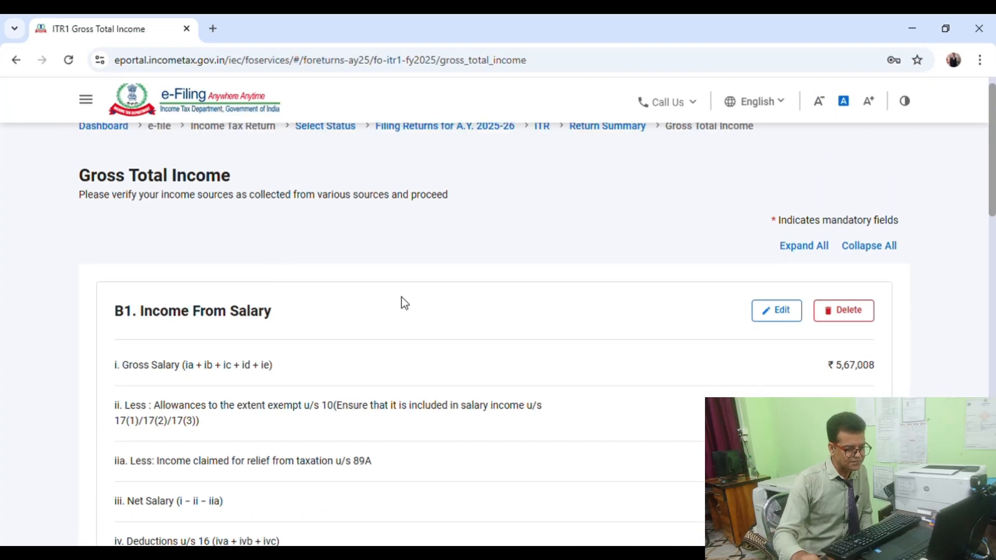
Review the pre-filled Income From Salary details, including gross salary, exempt allowances and deductions u/s 16.
scroll(425, 302, "up", 1)
scroll(430, 297, "down", 1)
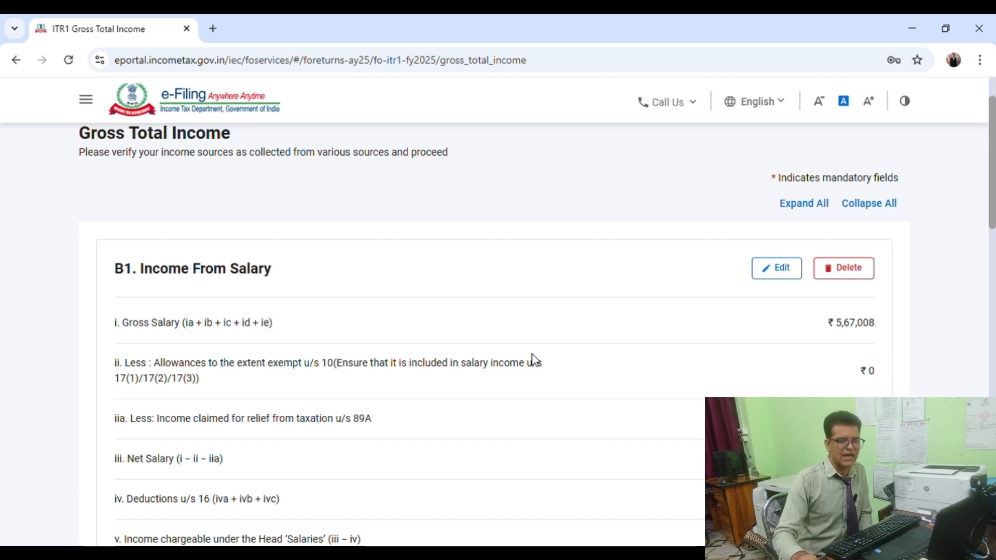
scroll(534, 359, "down", 3)
scroll(534, 358, "up", 2)
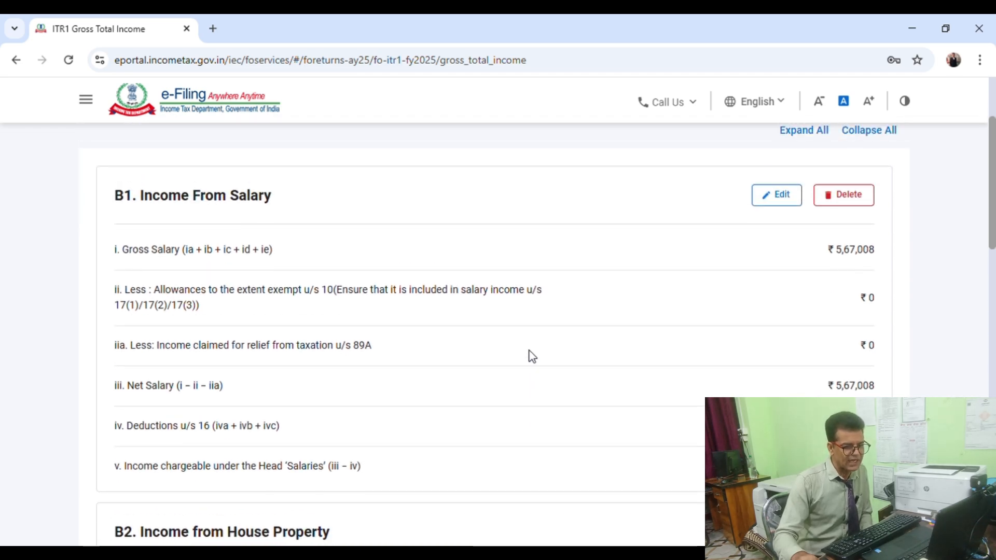
scroll(532, 357, "up", 1)
scroll(532, 357, "up", 1)
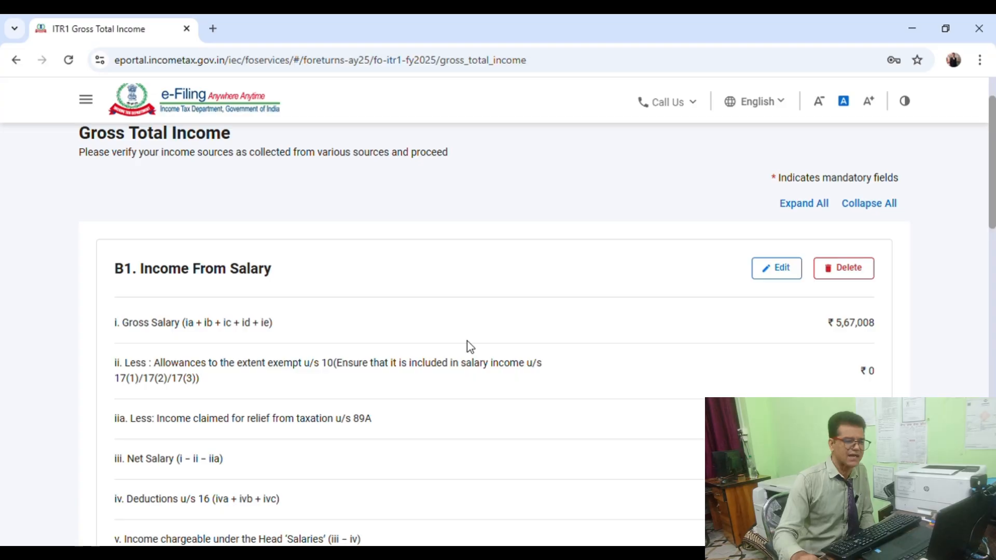
Go to the Annual Information Statement on the Compliance Portal and open the Taxpayer Information Summary for F.Y. 2024-25.
scroll(323, 291, "up", 2)
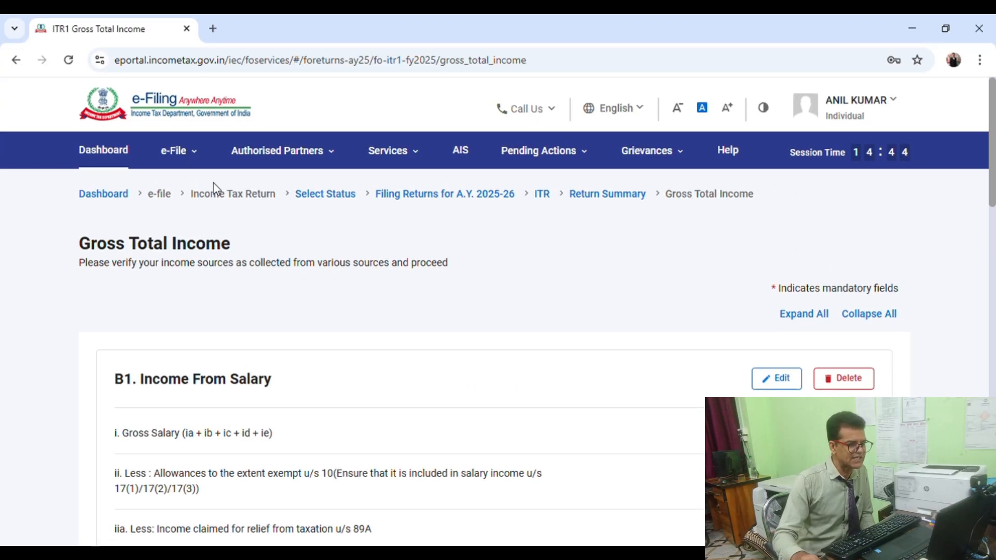
left_click(196, 156)
left_click(179, 150)
left_click(197, 158)
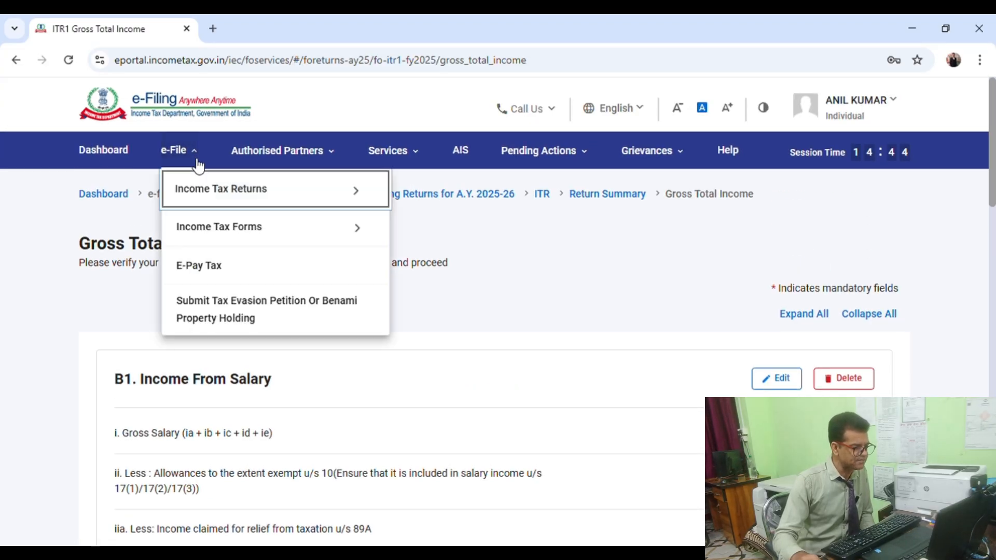
mouse_move(402, 206)
left_click(469, 377)
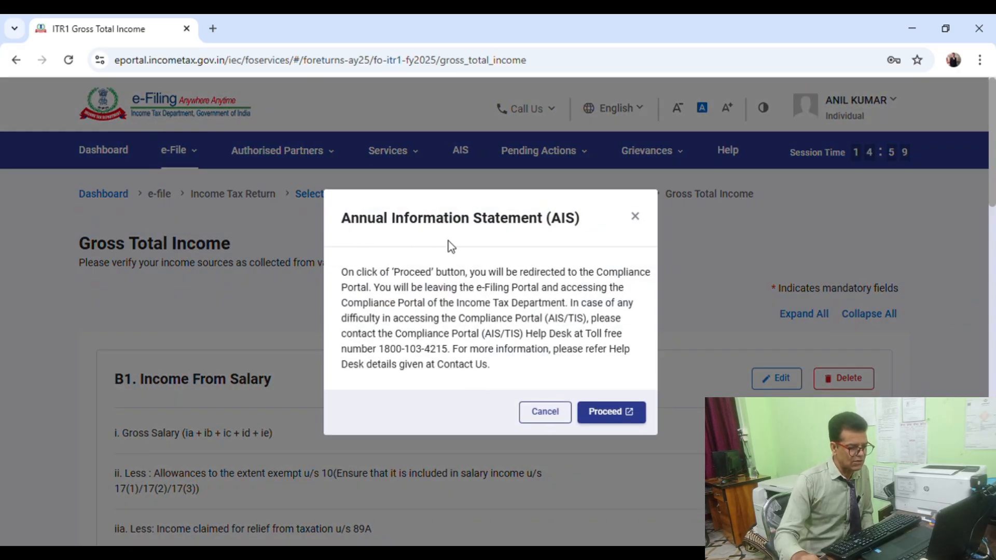
left_click(604, 412)
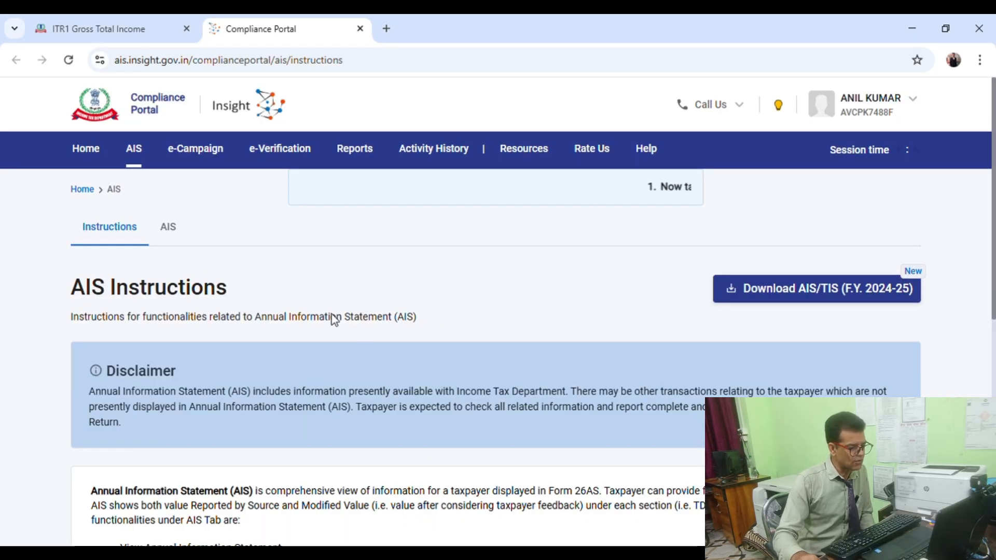
left_click(173, 241)
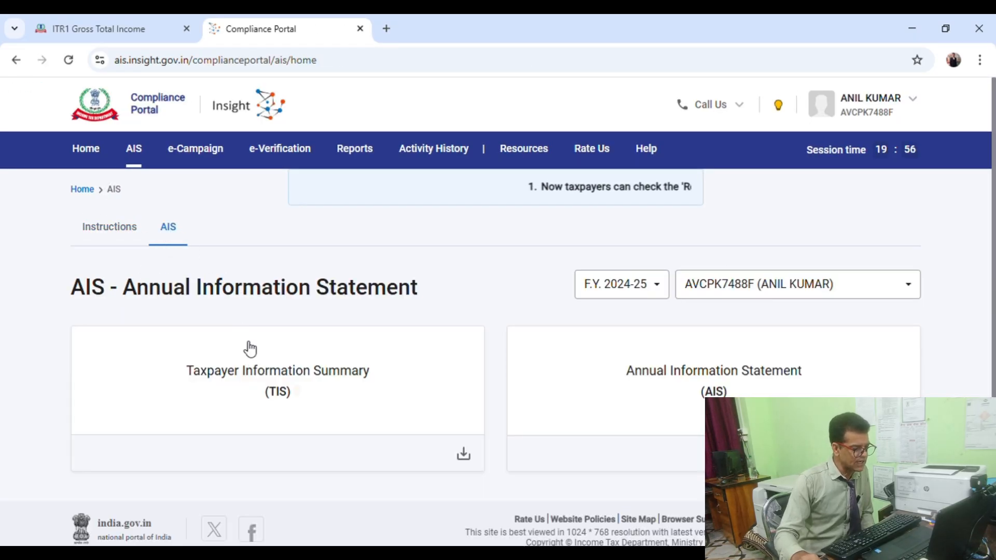
left_click(363, 383)
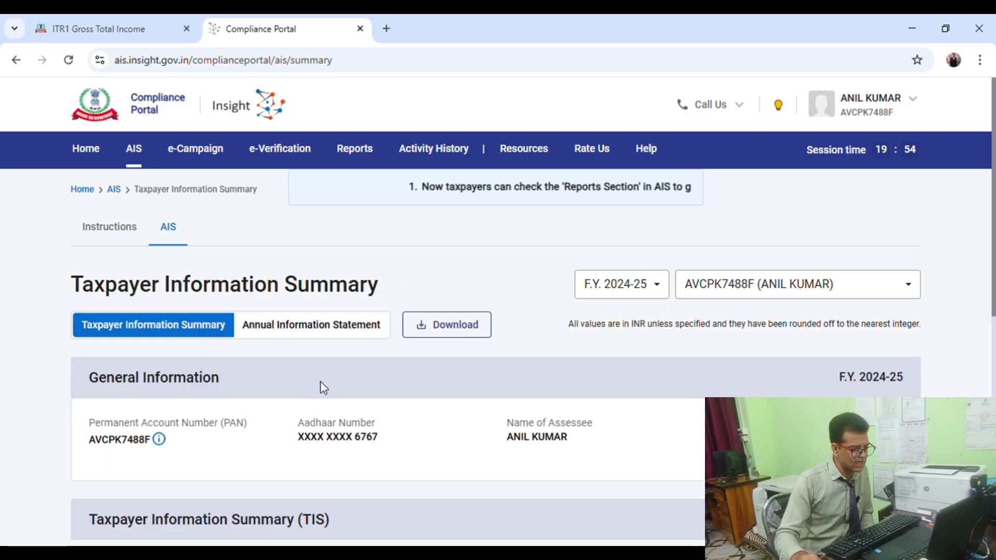
Examine the processed and accepted amounts for each TIS information category, and return to the e-Filing portal by closing the Compliance Portal.
scroll(384, 369, "down", 4)
scroll(404, 381, "down", 3)
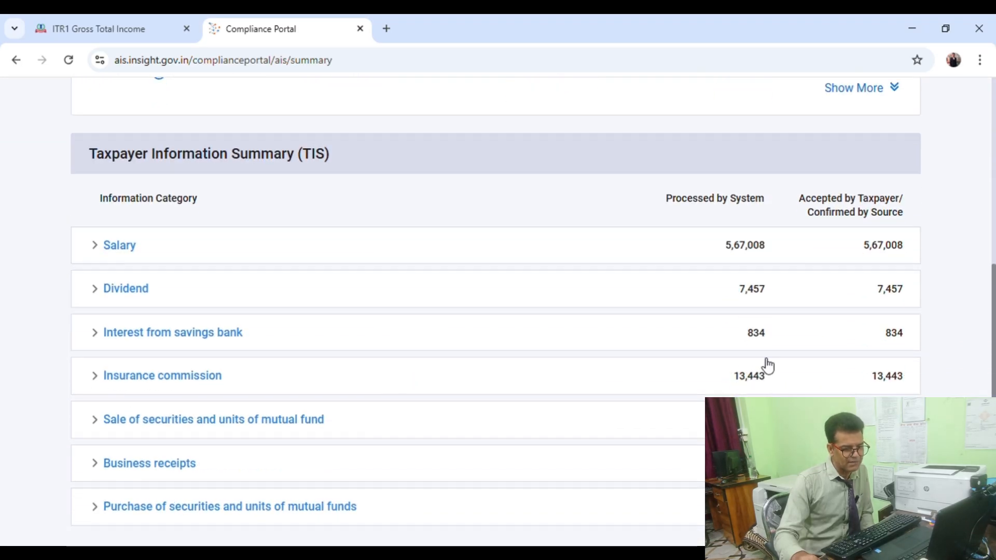
scroll(706, 329, "up", 1)
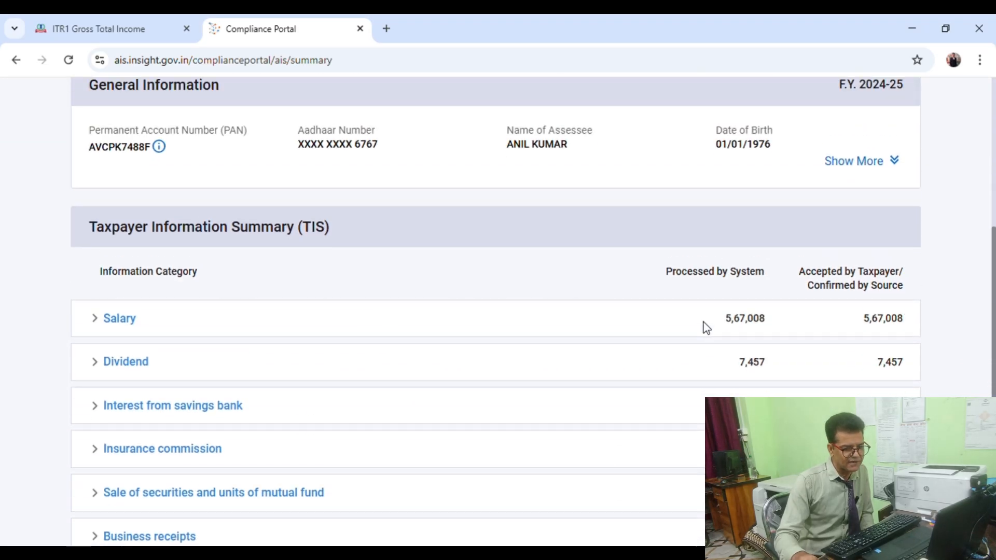
scroll(247, 422, "down", 1)
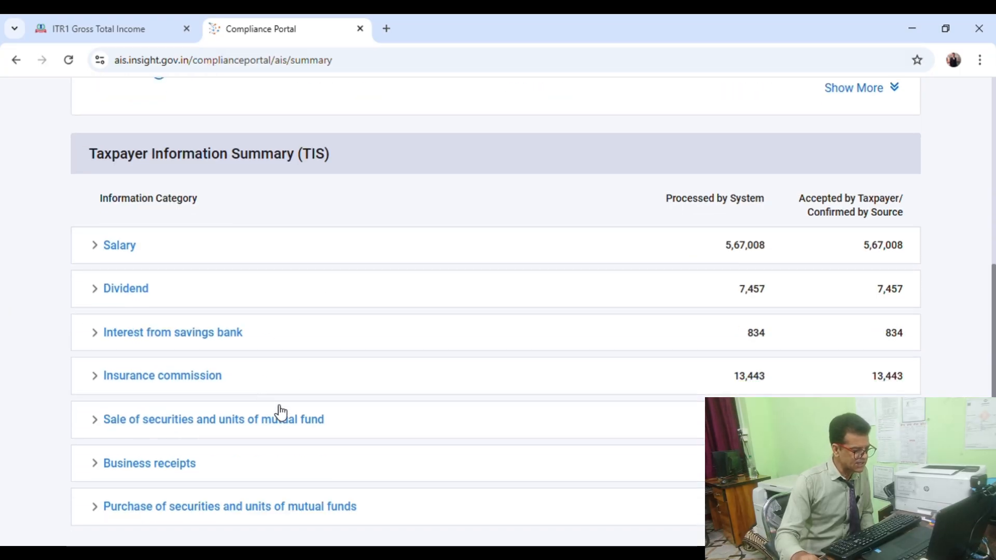
scroll(473, 406, "down", 1)
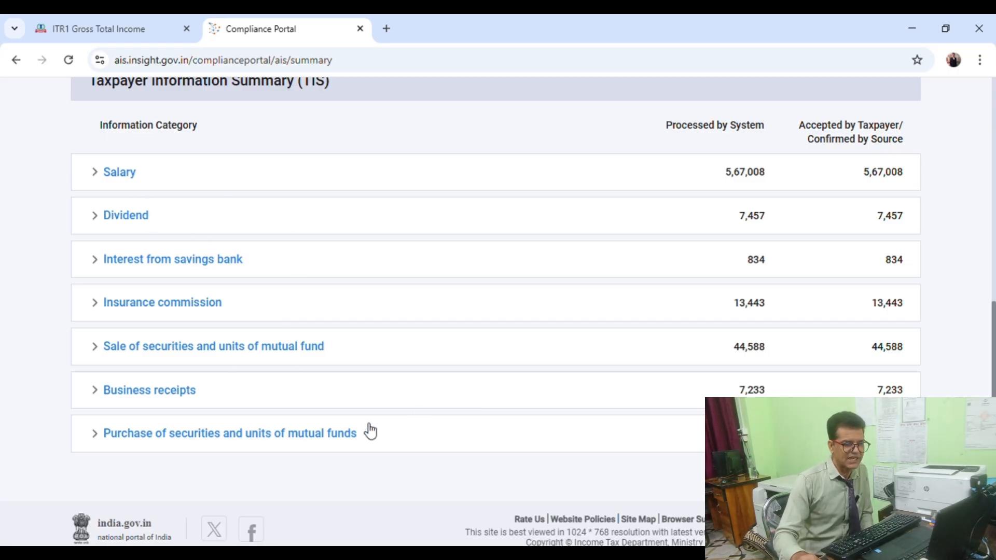
scroll(370, 431, "up", 2)
scroll(369, 429, "down", 1)
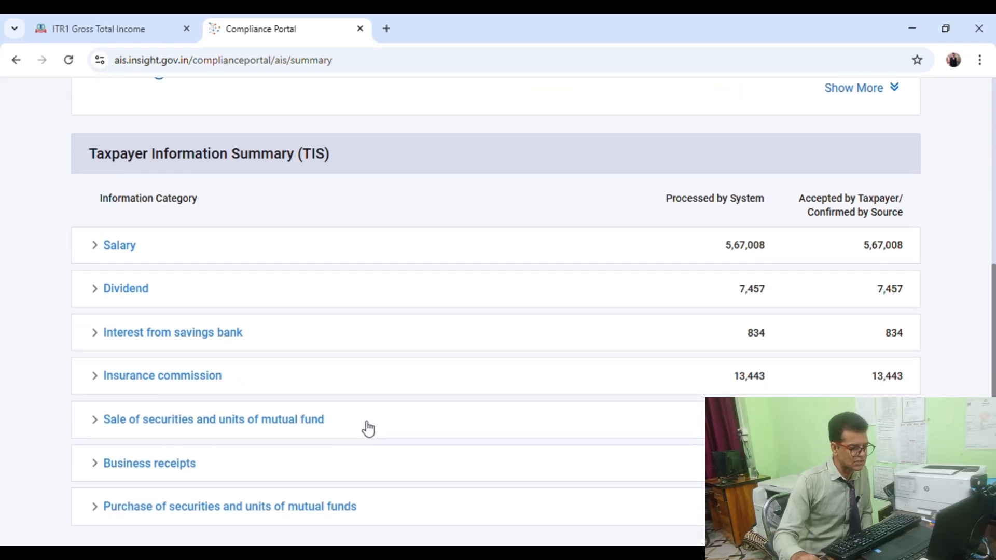
scroll(368, 429, "up", 1)
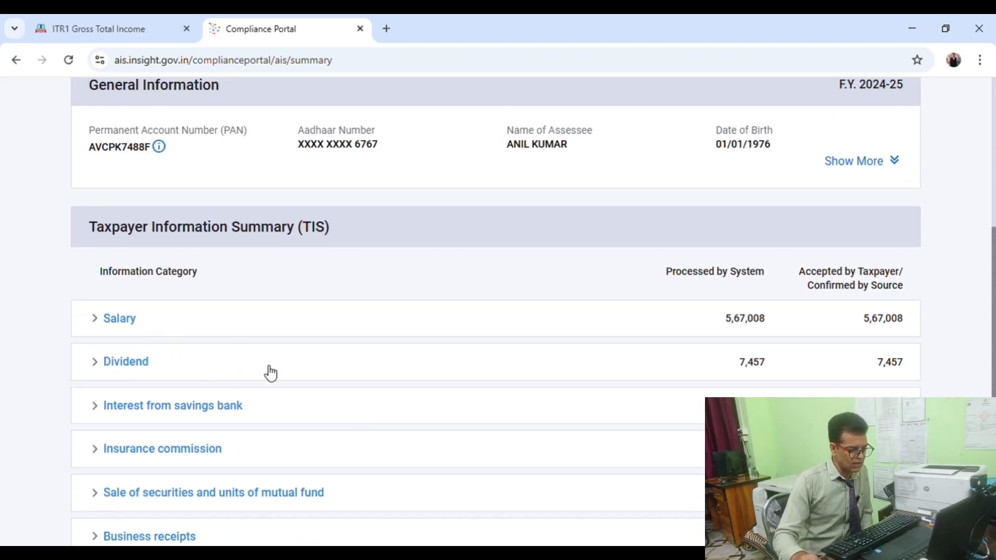
scroll(291, 363, "down", 1)
scroll(358, 353, "down", 1)
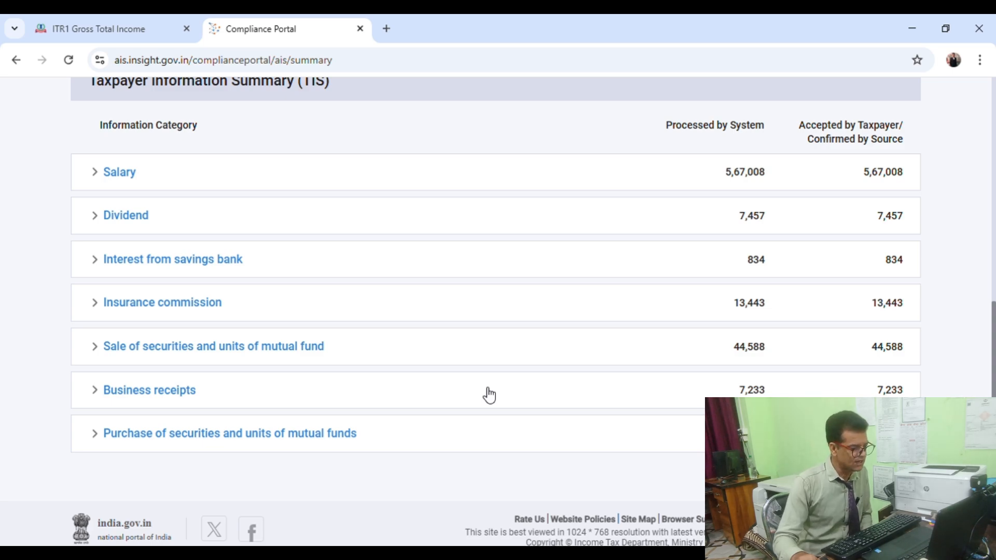
scroll(489, 395, "up", 4)
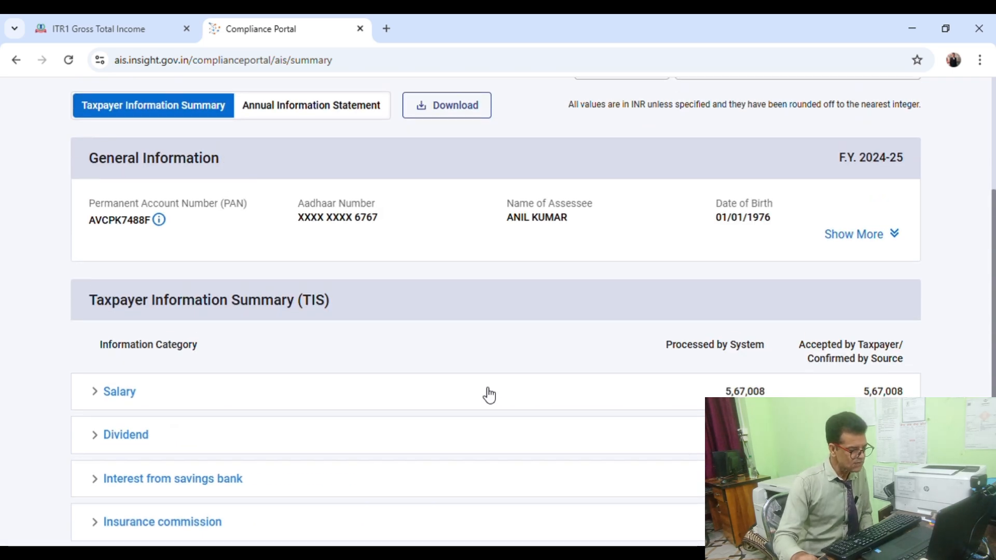
scroll(489, 395, "down", 4)
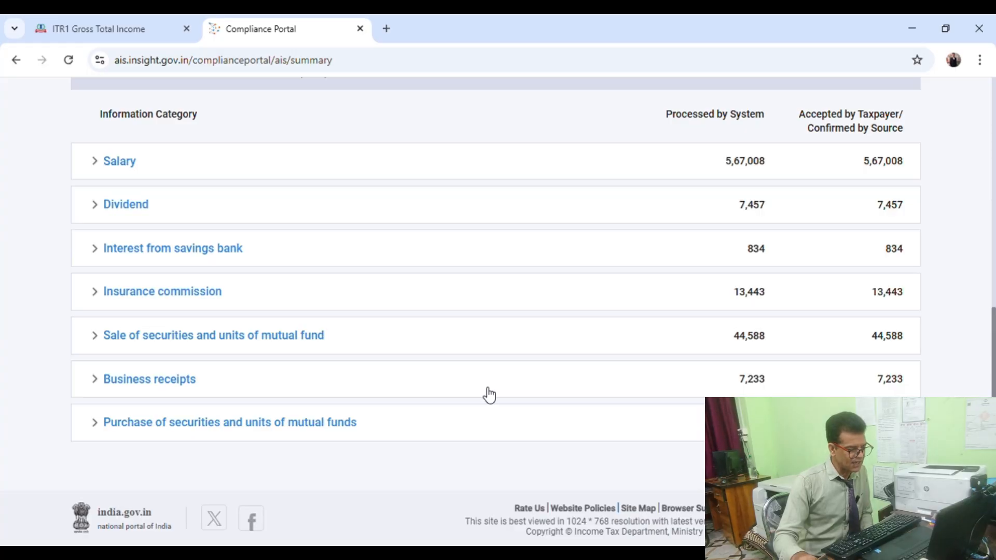
scroll(489, 395, "up", 4)
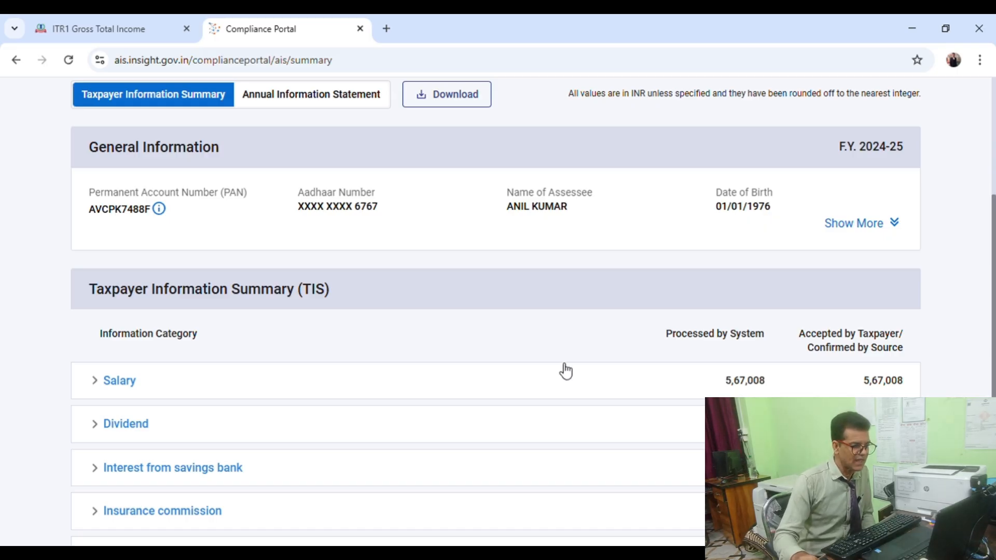
scroll(565, 371, "up", 5)
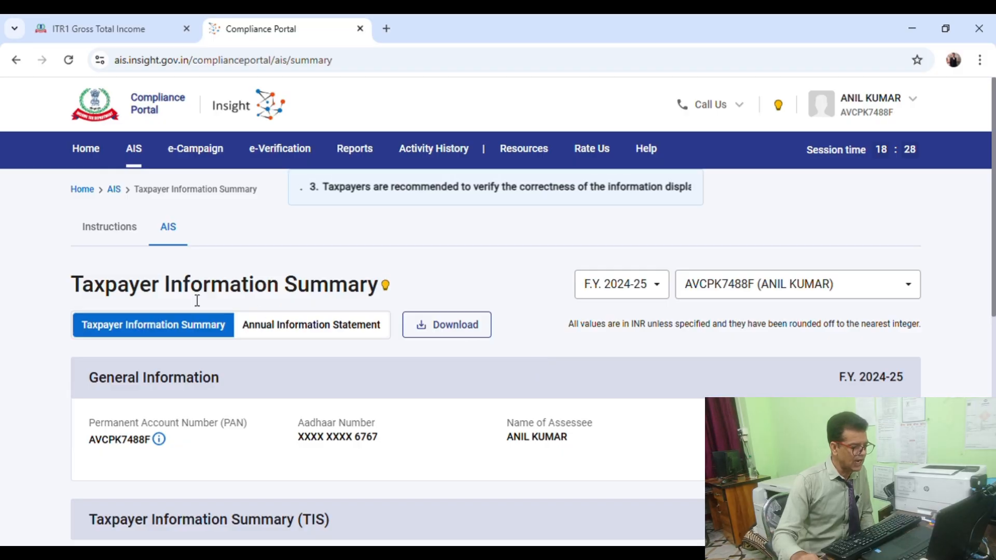
left_click(358, 32)
Choose to view Form 26AS from the income tax returns options and confirm the redirection to the TRACES website.
left_click(195, 154)
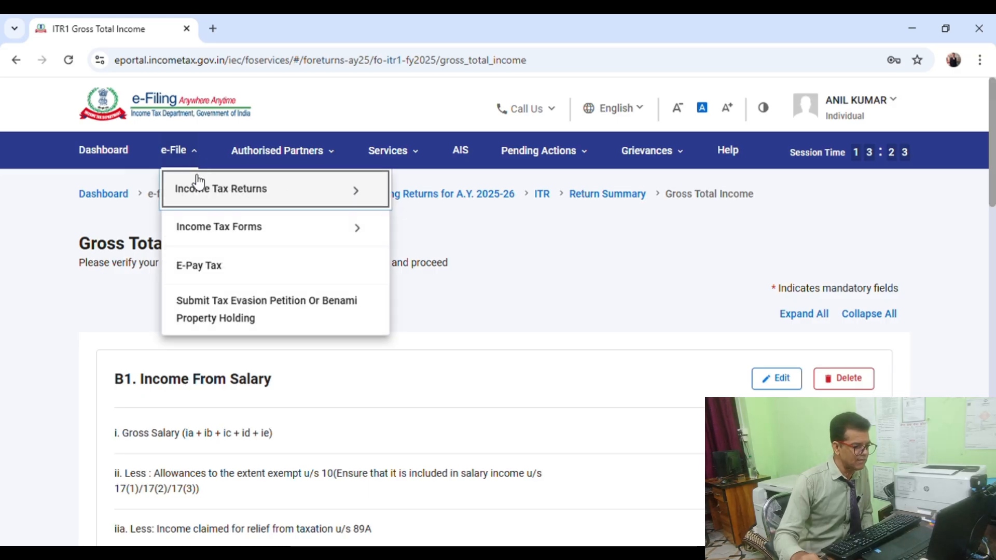
mouse_move(195, 178)
left_click(473, 314)
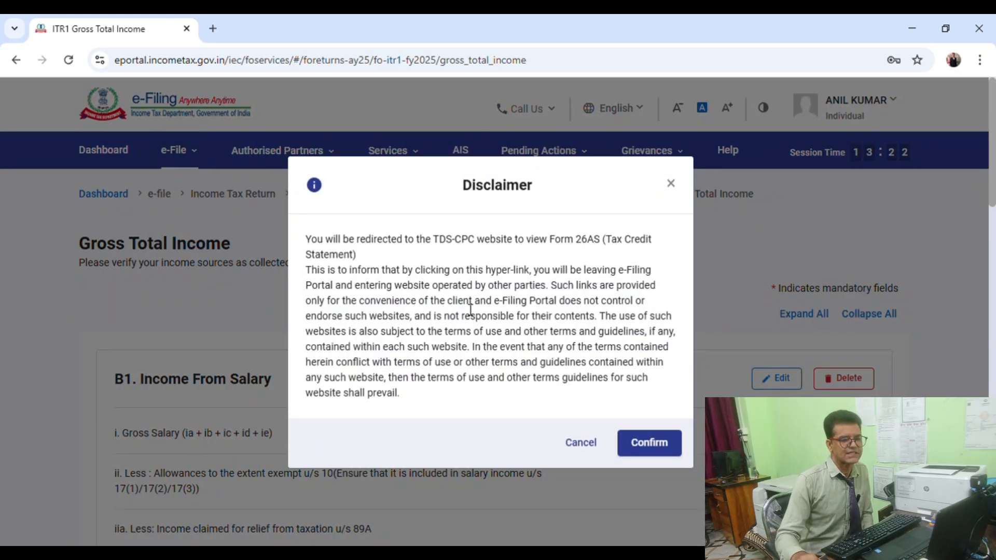
left_click(649, 440)
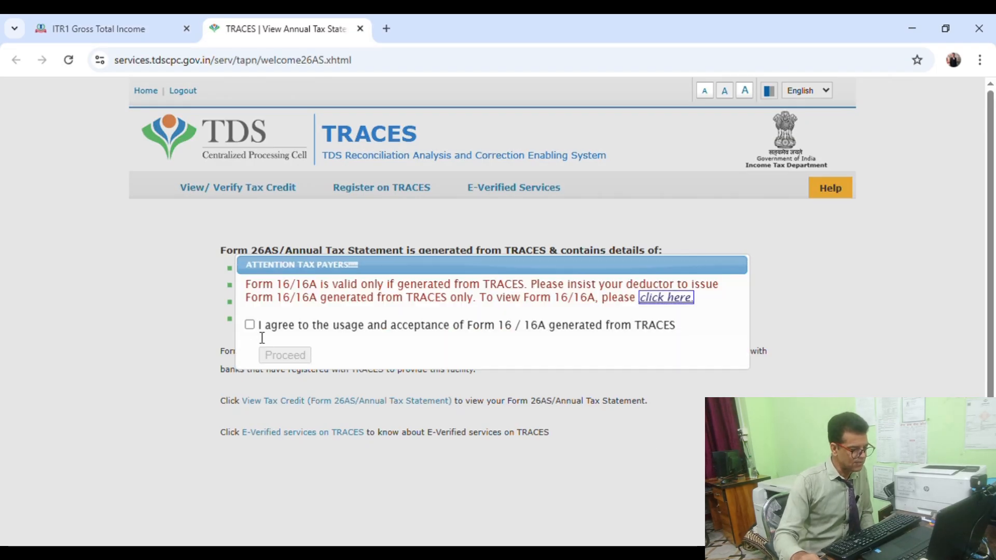
Accept the Form 16/16A usage declaration on TRACES and proceed to the Form 26AS/Annual Tax Statement.
left_click(249, 325)
left_click(285, 354)
left_click(372, 402)
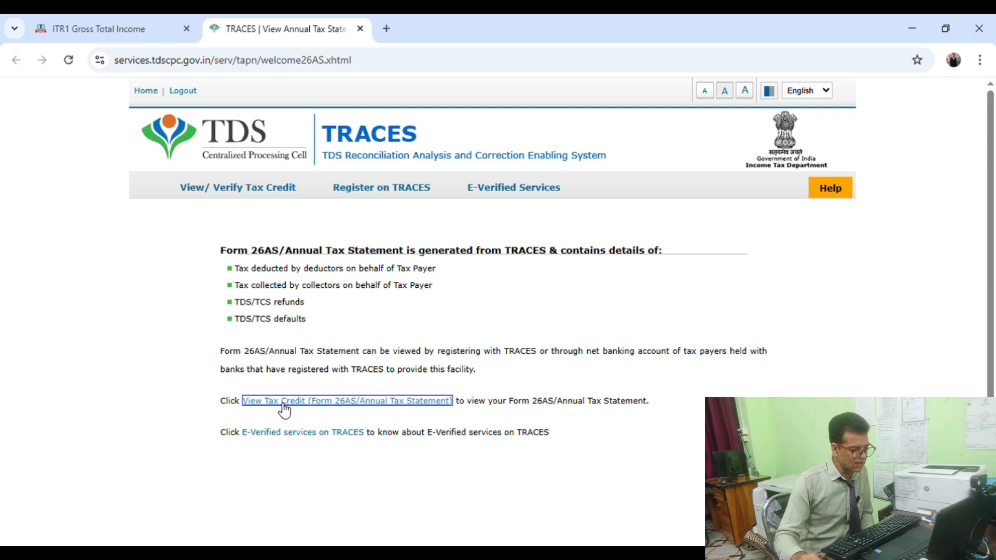
left_click(362, 402)
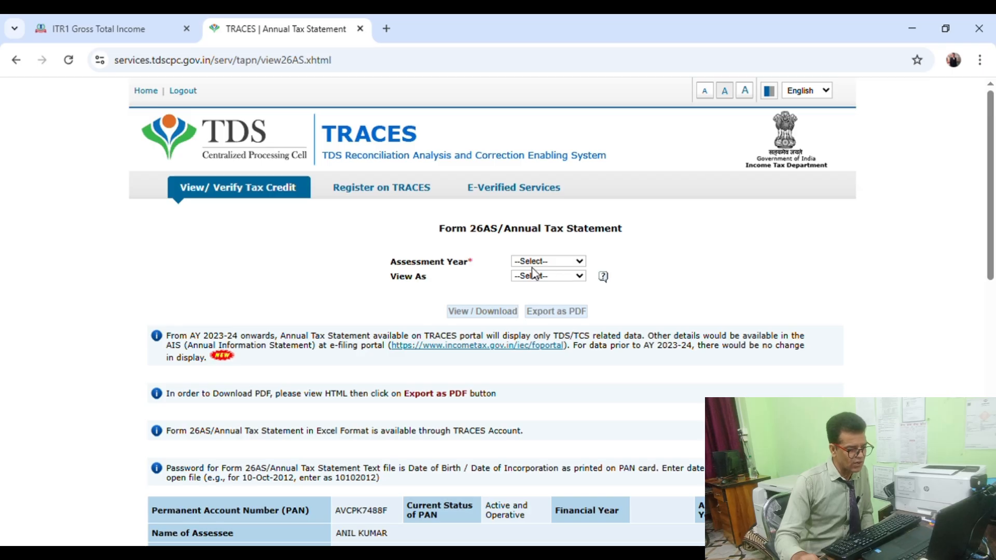
View the annual tax statement for assessment year 2025-26 as HTML and export it as a PDF.
left_click(565, 260)
key("Down")
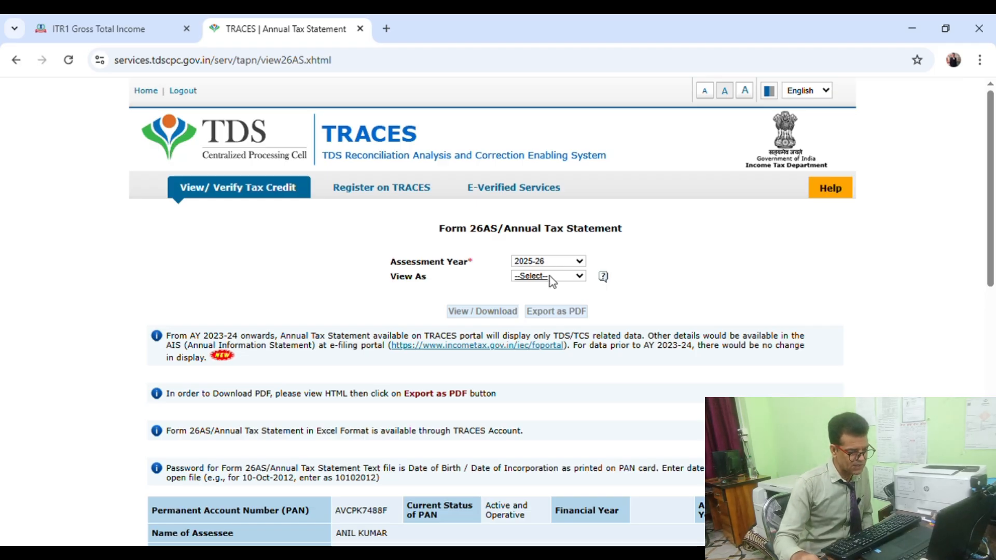
left_click(549, 275)
left_click(534, 313)
left_click(498, 313)
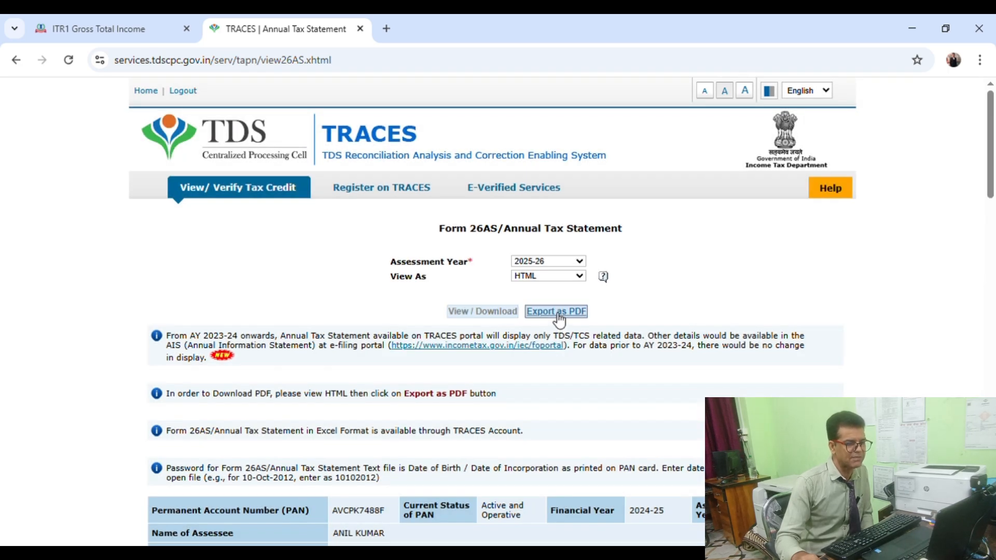
left_click(558, 315)
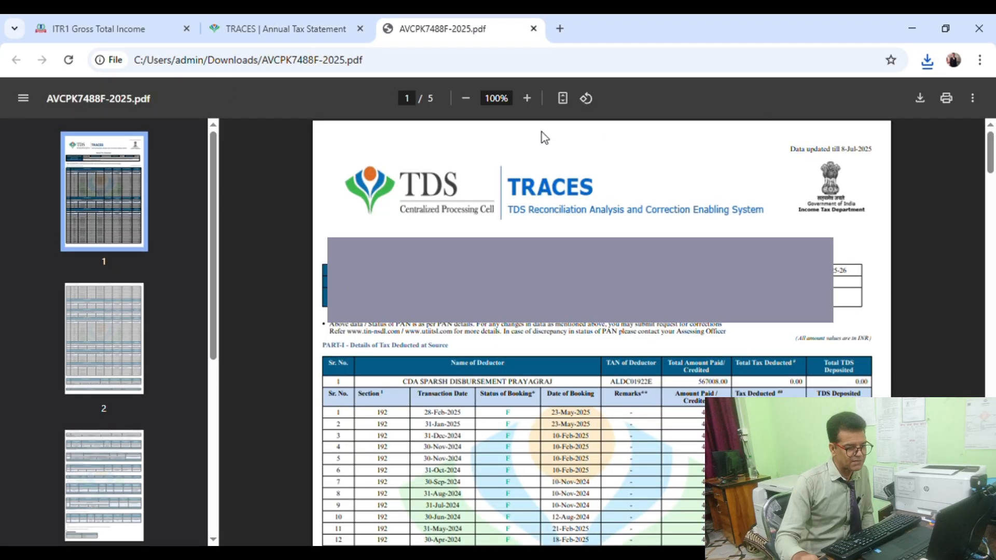
Enlarge the annual tax statement PDF and check the total amount paid by the salary deductor CDA SPARSH Disbursement Prayagraj.
left_click(527, 98)
left_click(527, 98)
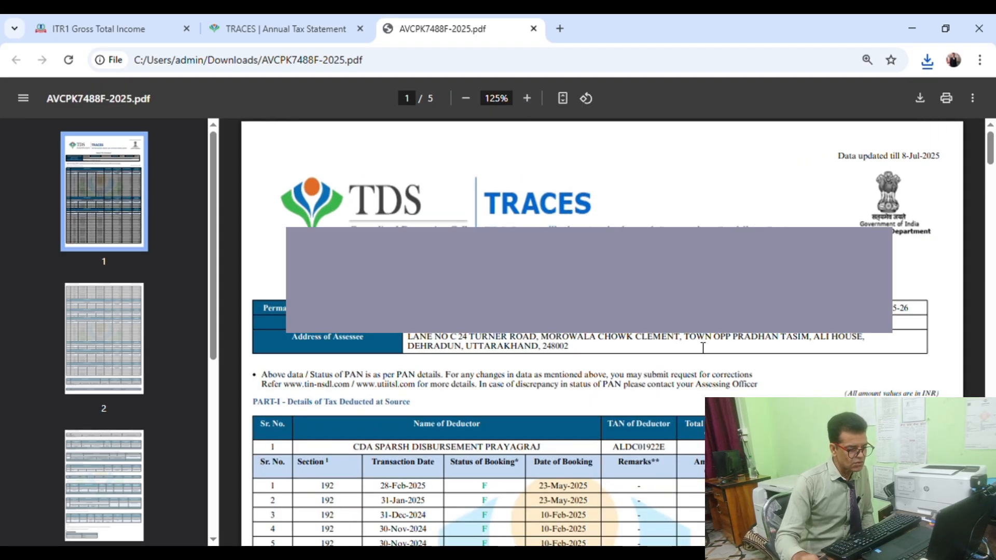
scroll(708, 348, "down", 3)
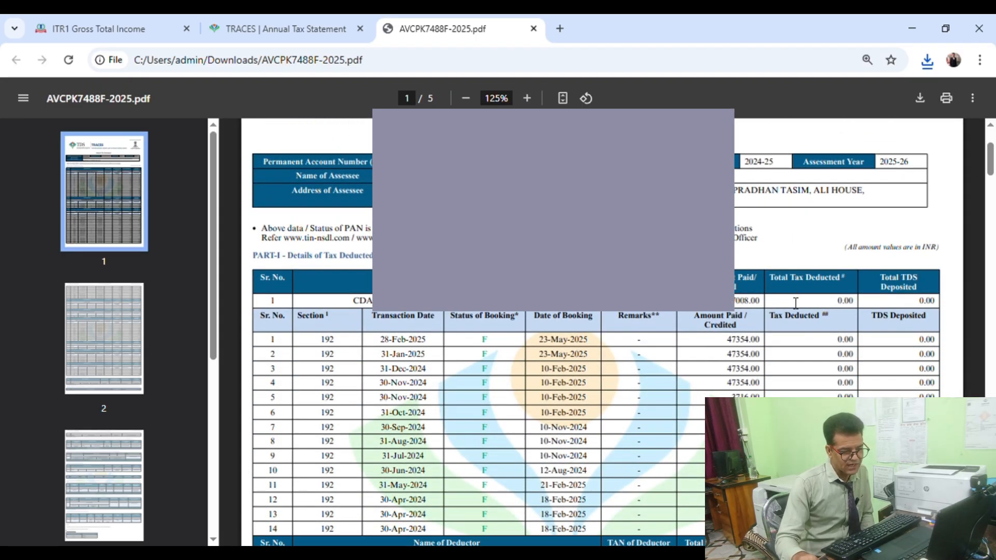
scroll(795, 303, "up", 3)
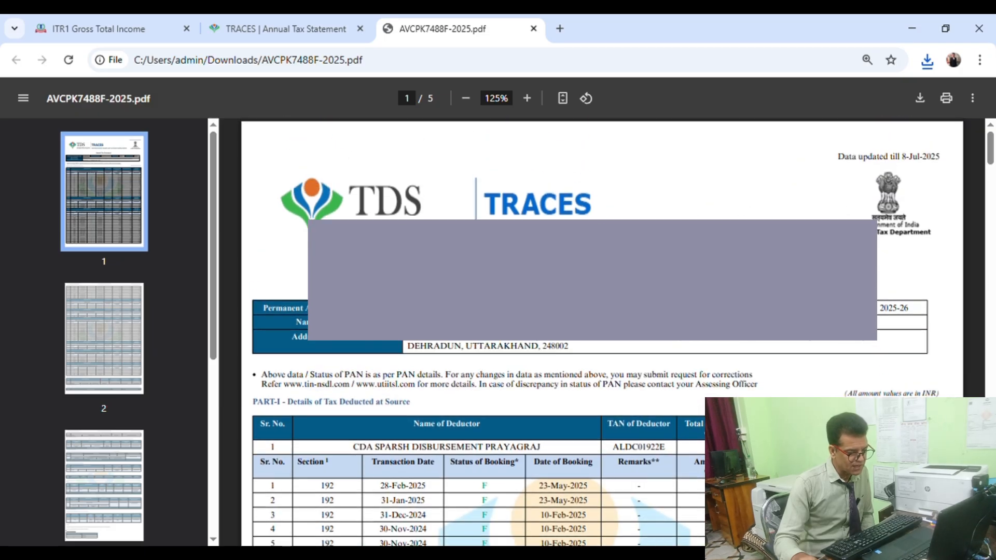
scroll(764, 389, "down", 1)
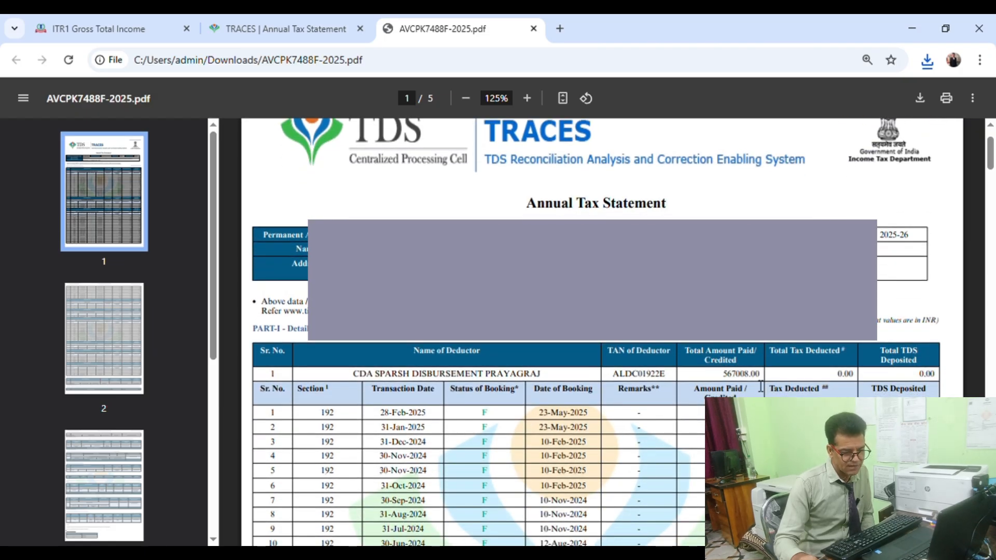
left_click_drag(723, 374, 776, 383)
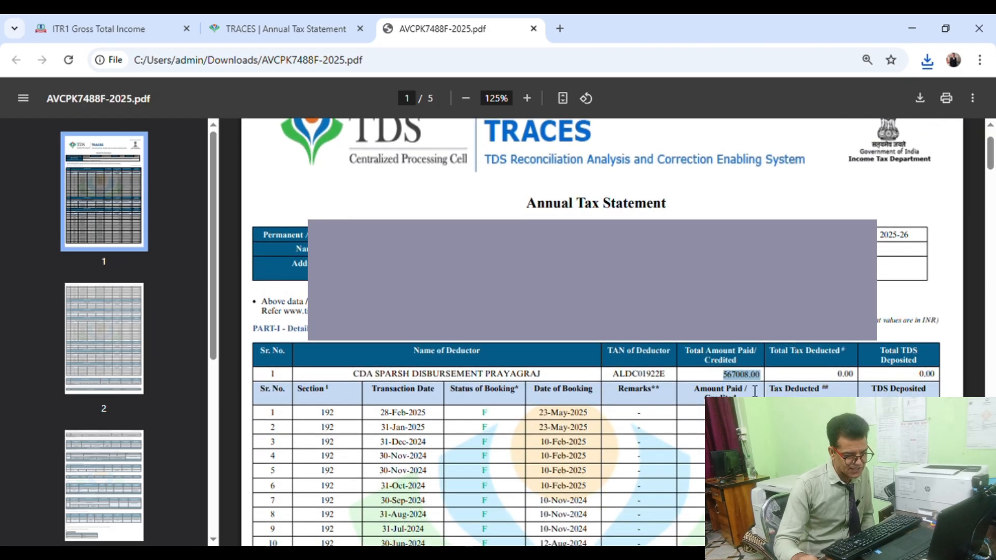
scroll(750, 391, "down", 3)
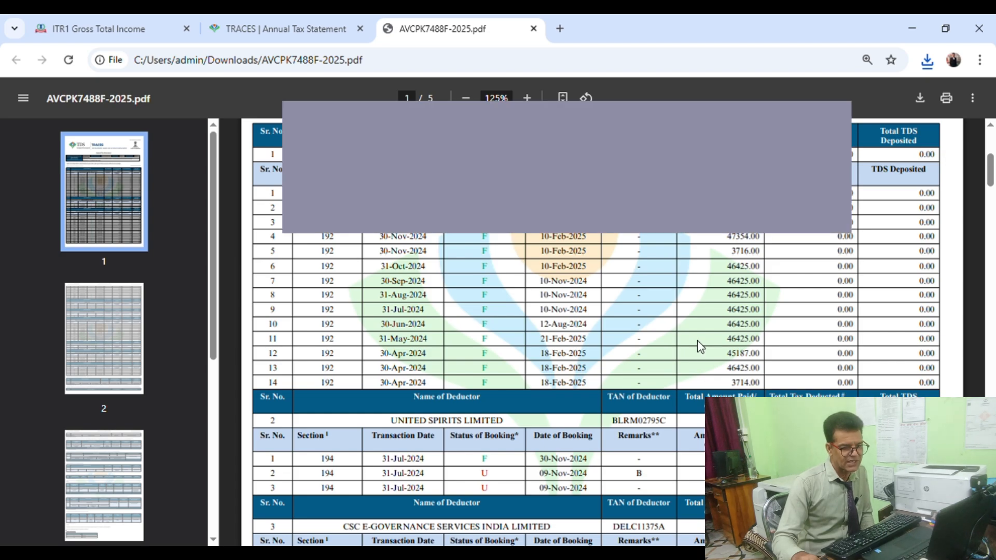
scroll(700, 346, "up", 2)
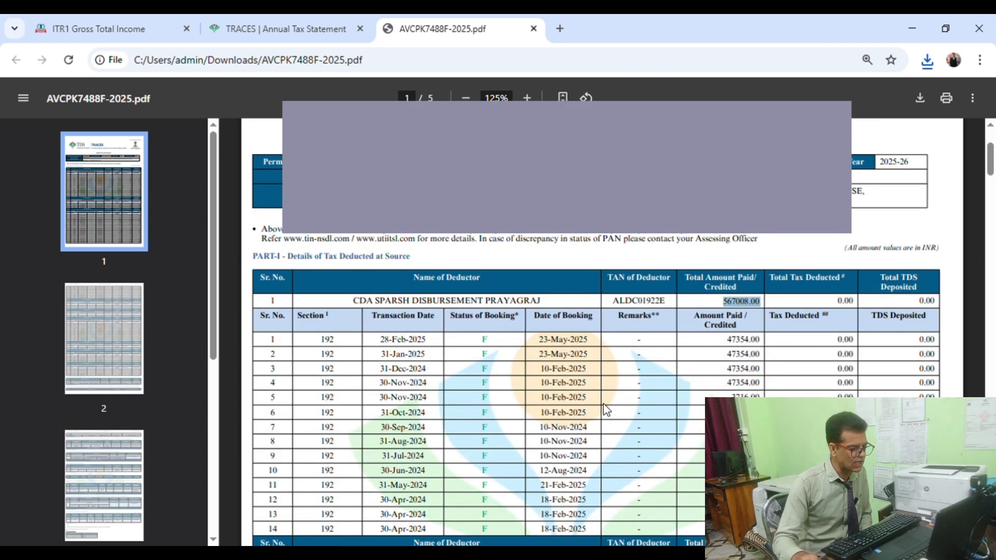
Examine the remaining deductors' entries in the annual tax statement, and return to the e-Filing return by closing the PDF and TRACES.
scroll(603, 403, "down", 3)
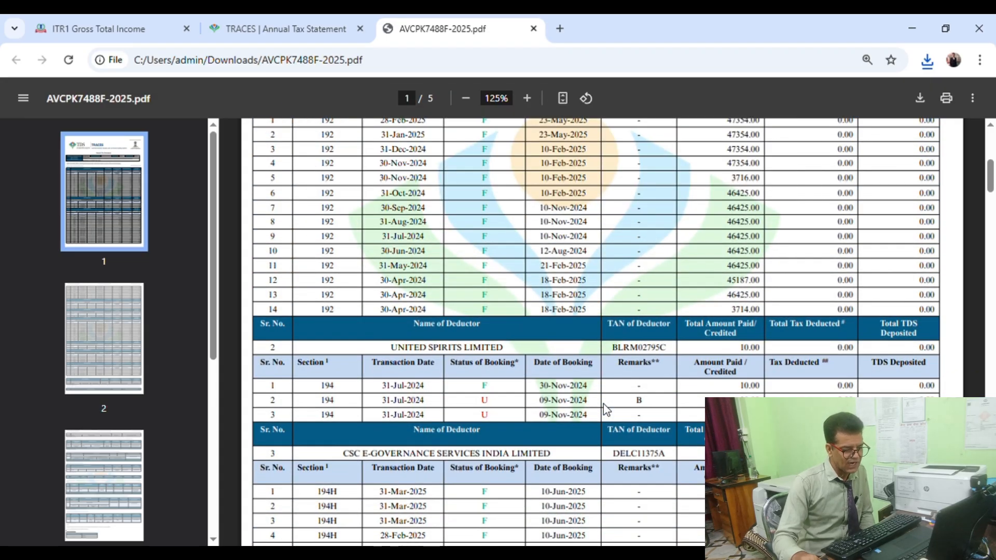
scroll(633, 373, "down", 10)
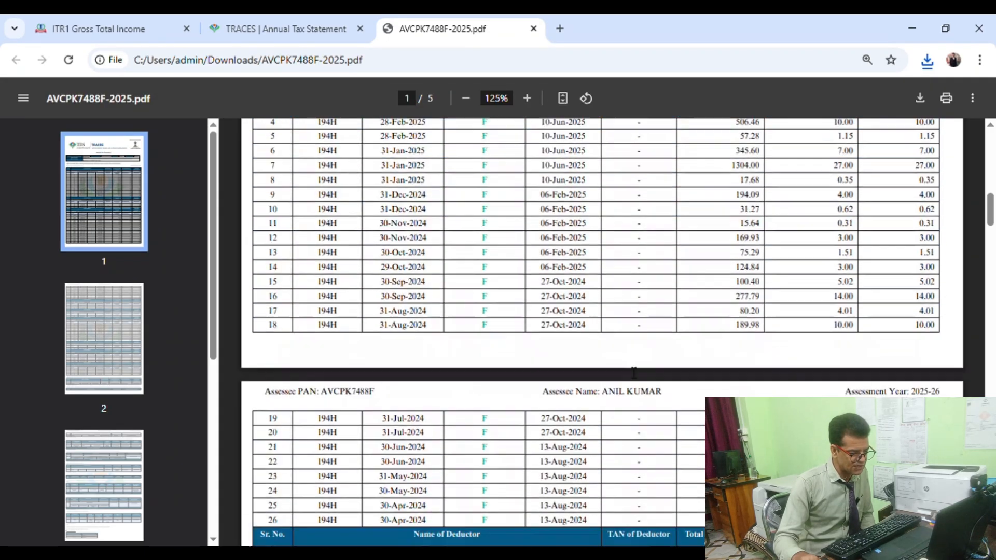
scroll(633, 372, "down", 1)
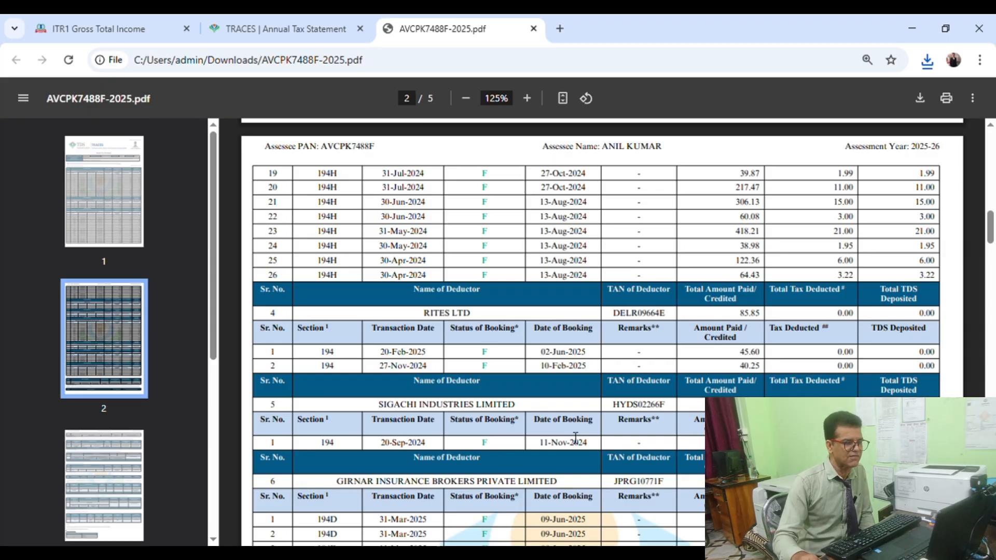
scroll(575, 437, "up", 7)
scroll(575, 437, "up", 15)
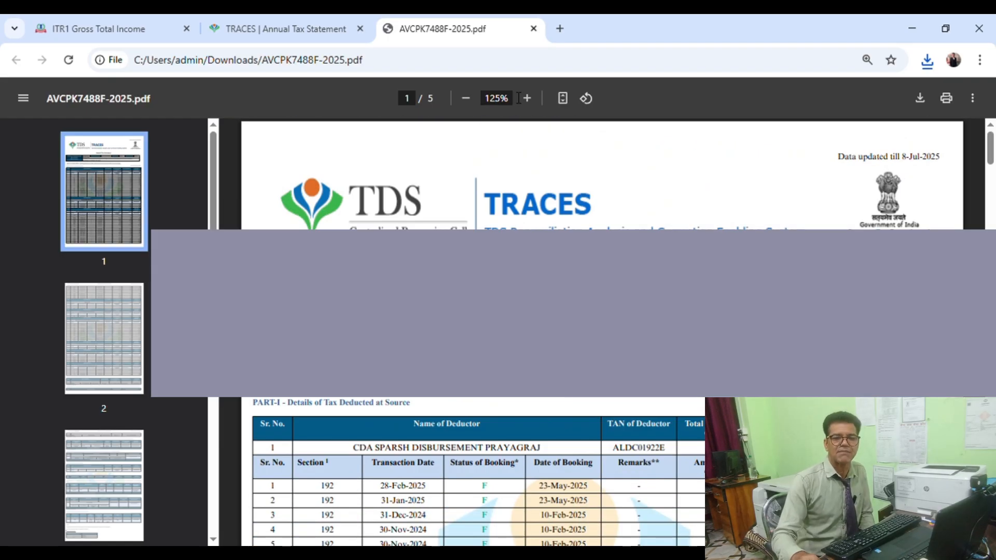
left_click(533, 29)
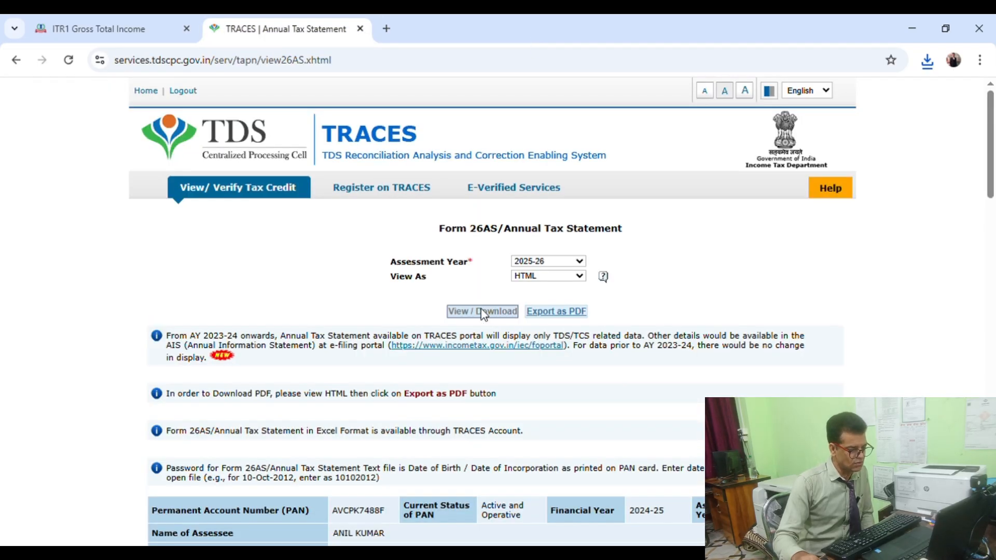
left_click(359, 29)
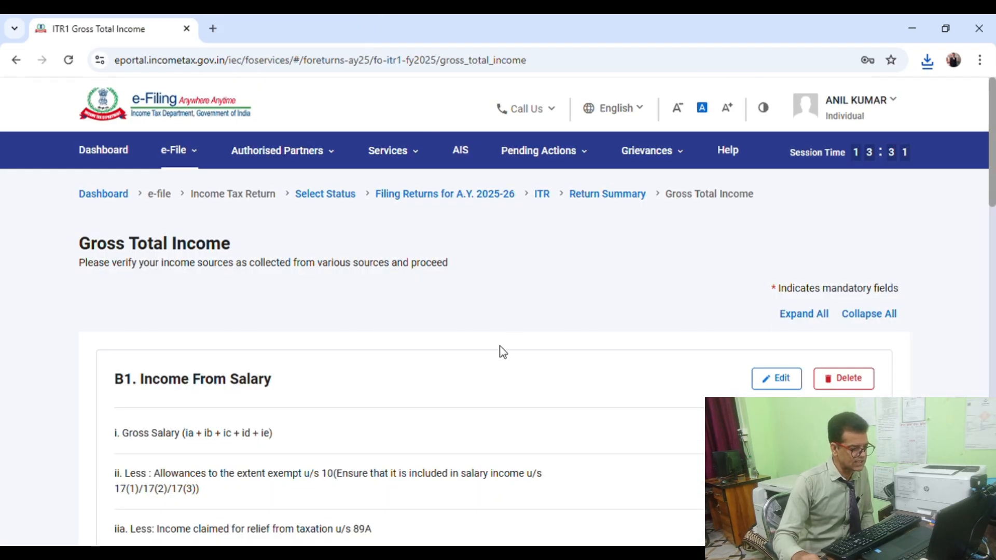
Look over the salary, house property and other sources sections of the Gross Total Income schedule.
scroll(491, 362, "down", 10)
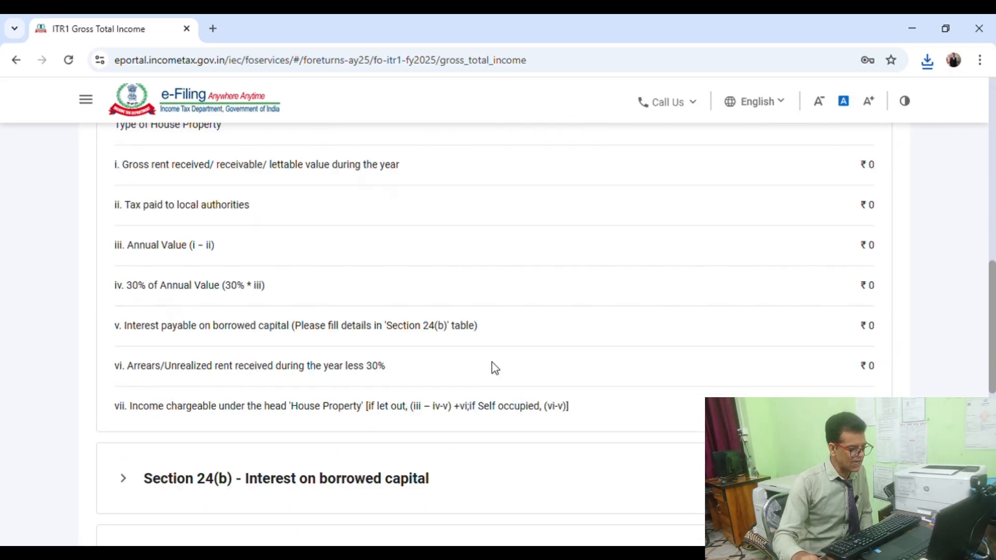
scroll(491, 362, "down", 5)
scroll(492, 366, "up", 3)
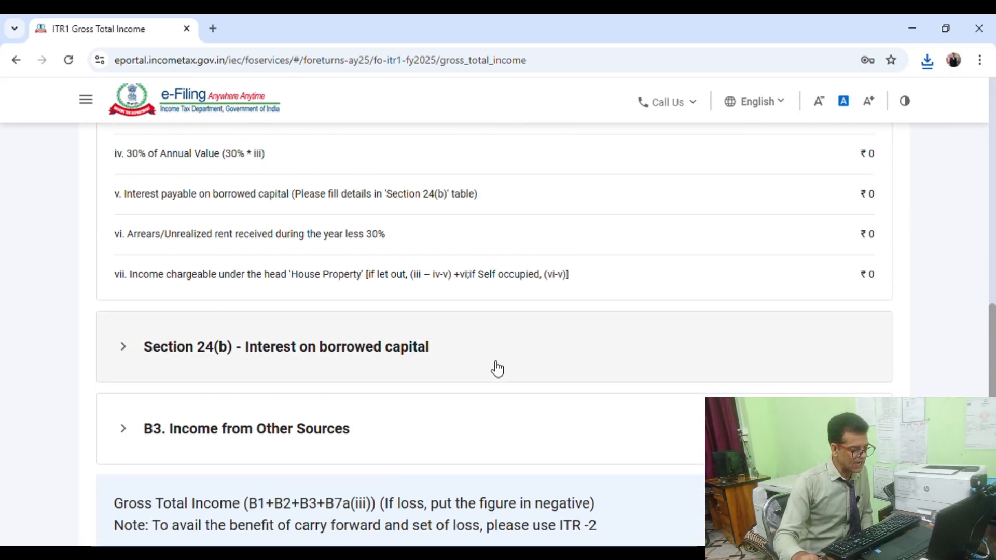
scroll(493, 366, "up", 4)
scroll(493, 367, "down", 5)
scroll(494, 368, "up", 9)
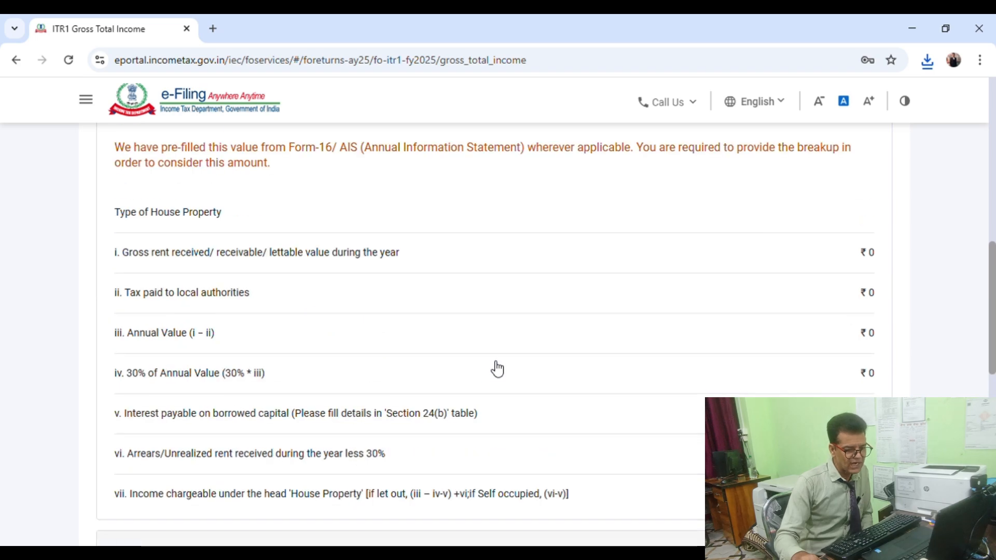
scroll(494, 367, "up", 6)
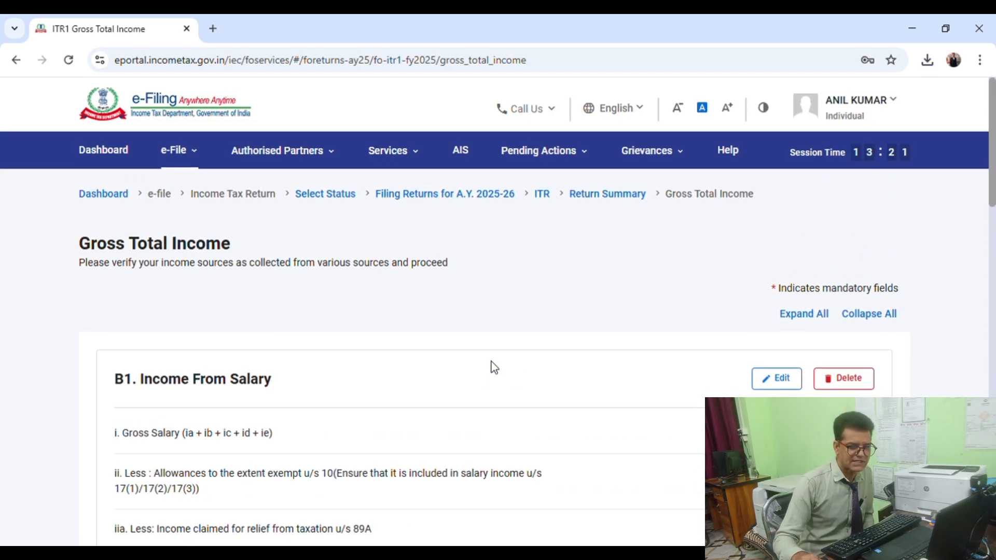
Open B1. Income From Salary for editing, check the salary as per section 17(1) and the section 16 deductions, and save it.
scroll(493, 367, "down", 2)
left_click(776, 275)
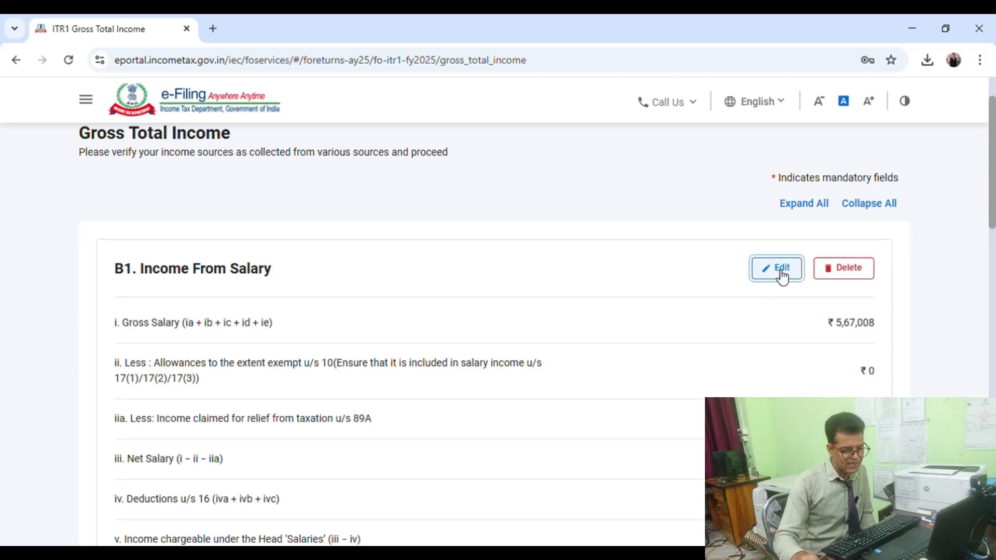
scroll(814, 299, "down", 2)
left_click(835, 262)
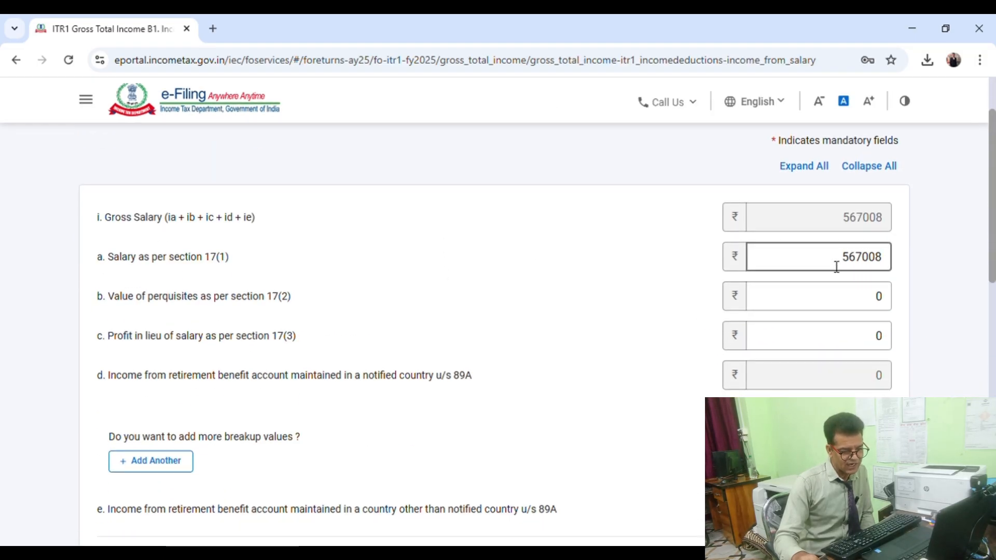
left_click_drag(835, 261, 895, 266)
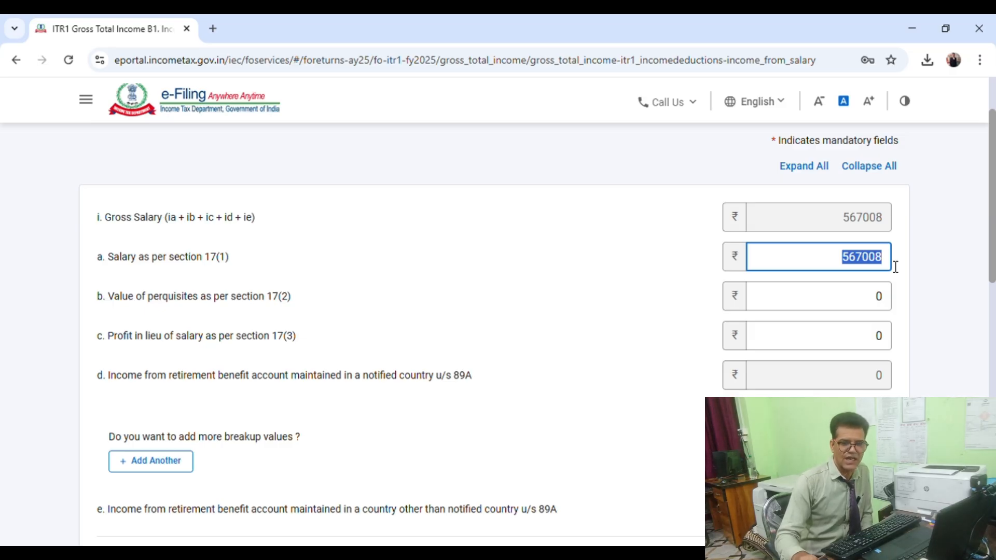
left_click(648, 292)
scroll(611, 304, "down", 12)
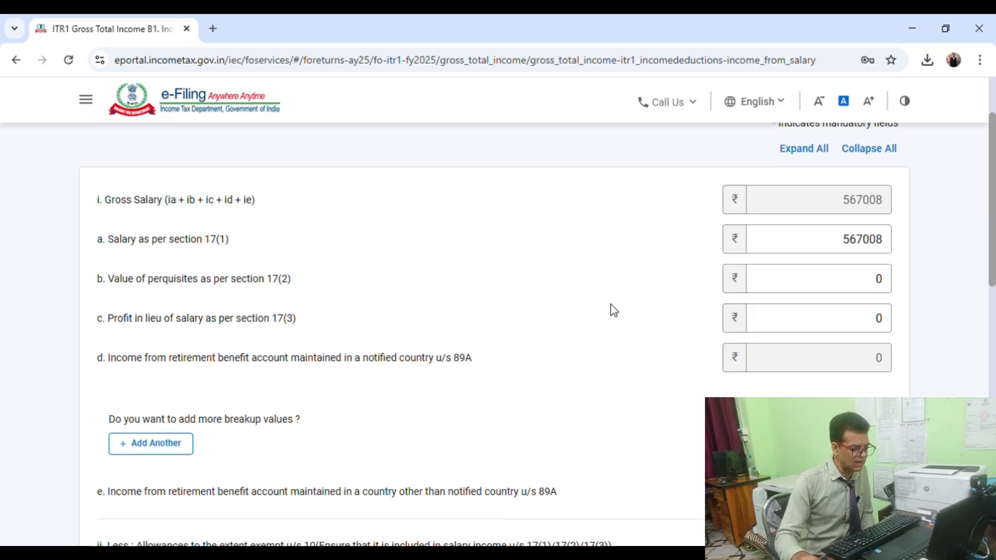
scroll(611, 304, "down", 1)
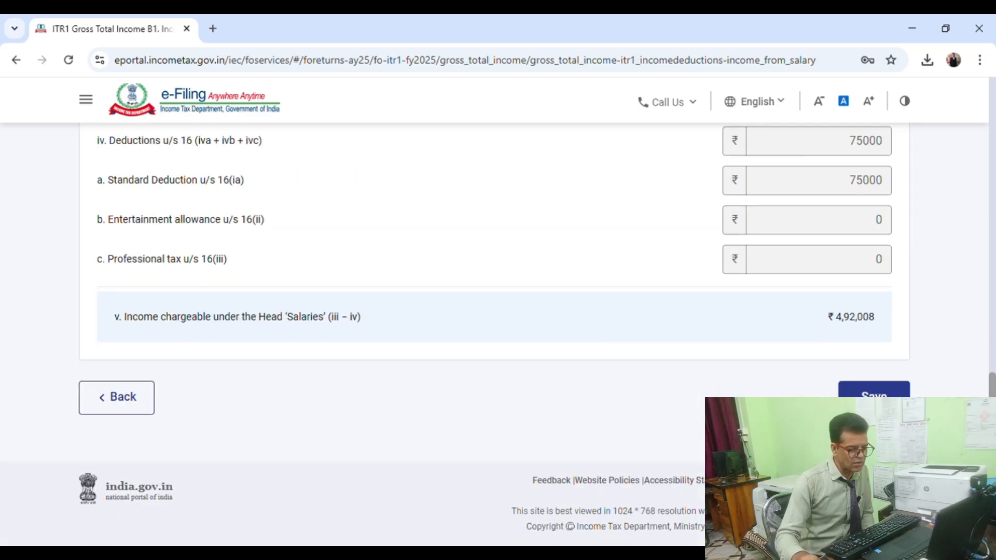
left_click(899, 389)
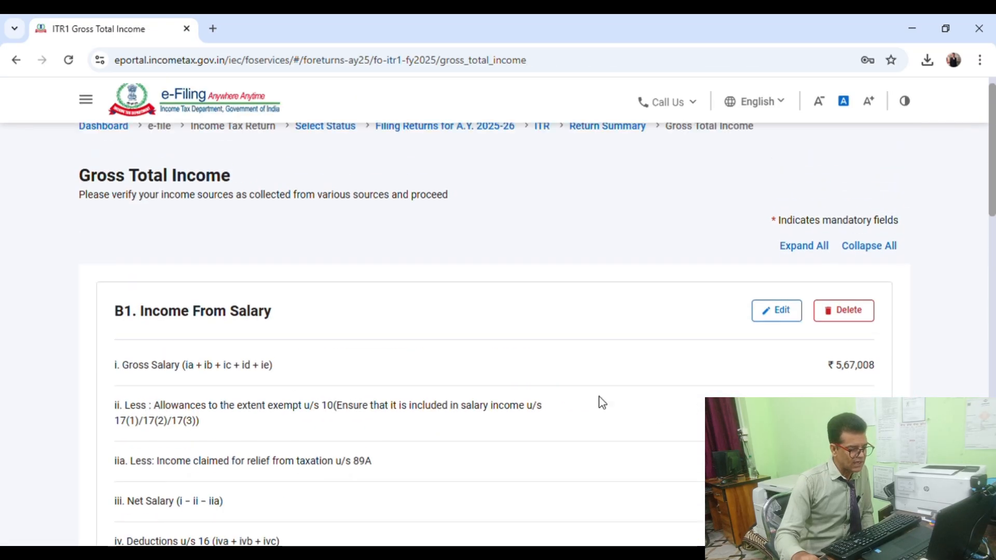
Open B2. Income from House Property for editing and check the available property types without choosing one.
scroll(555, 399, "down", 5)
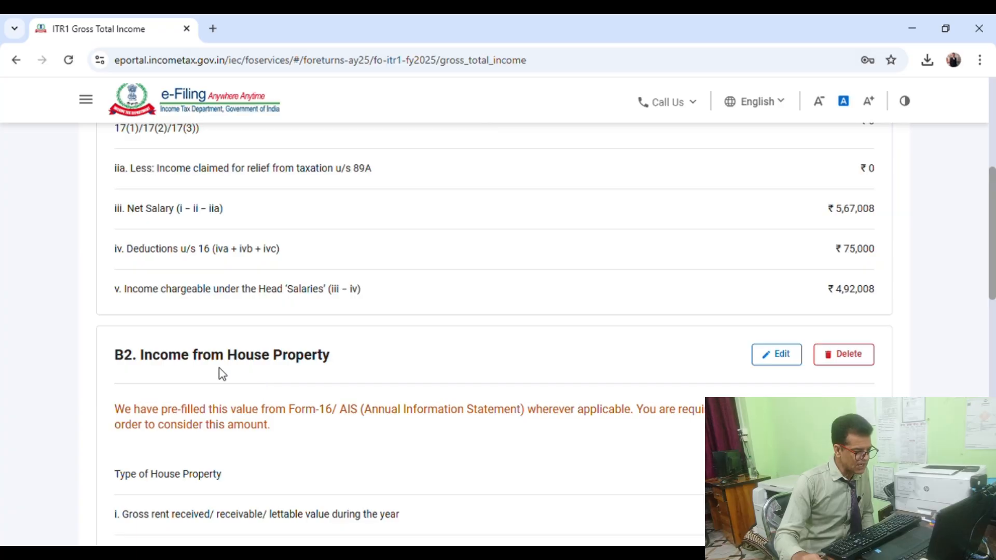
scroll(668, 382, "down", 1)
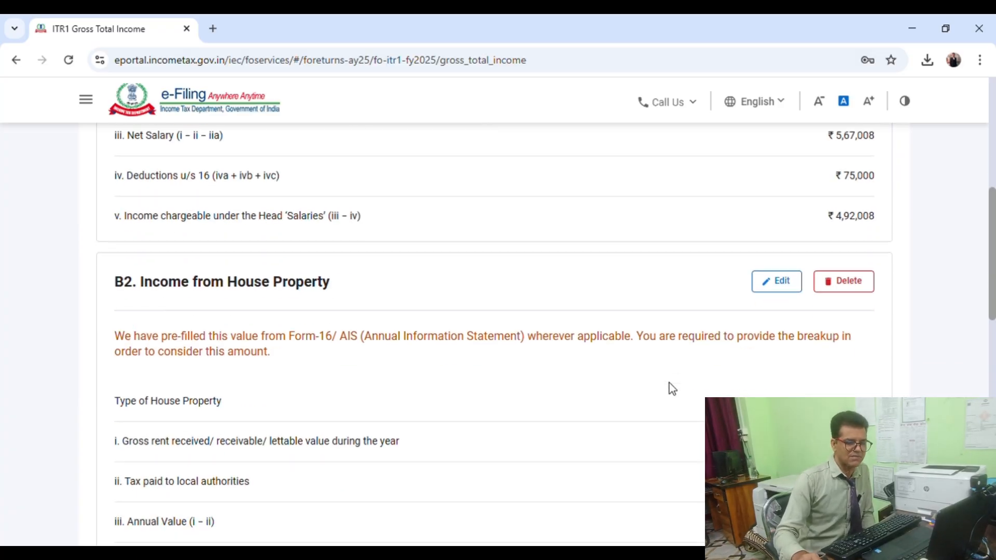
left_click(777, 282)
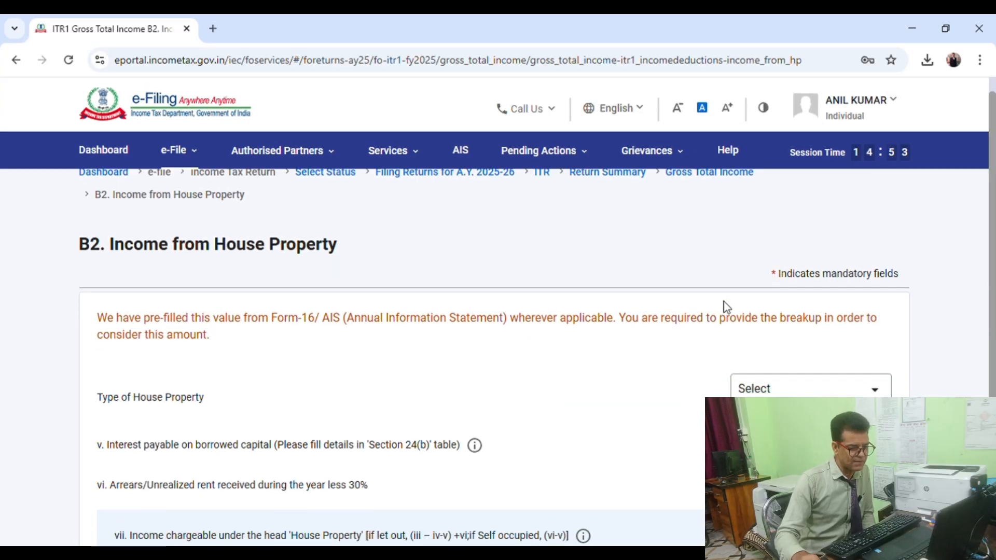
scroll(649, 342, "down", 3)
scroll(629, 345, "up", 1)
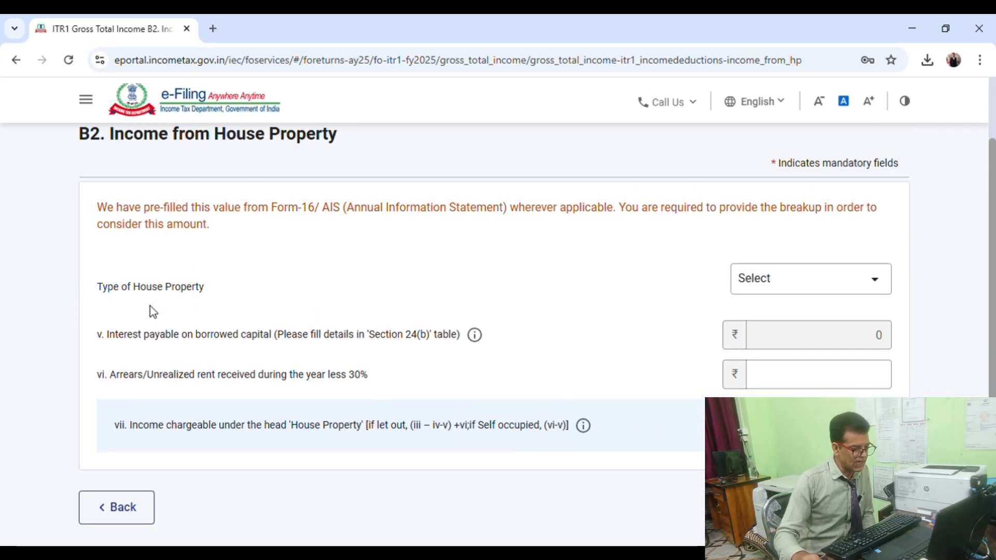
left_click(847, 278)
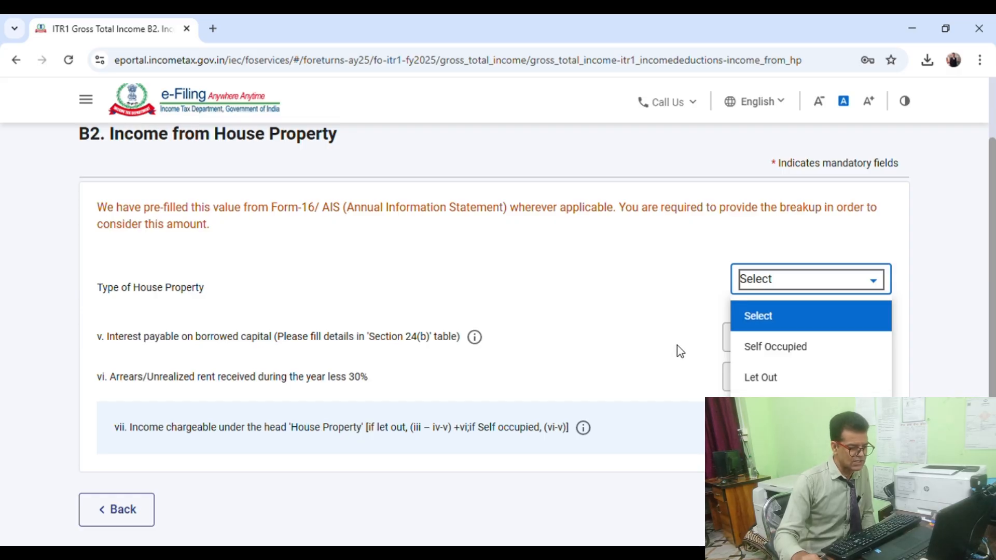
left_click(638, 325)
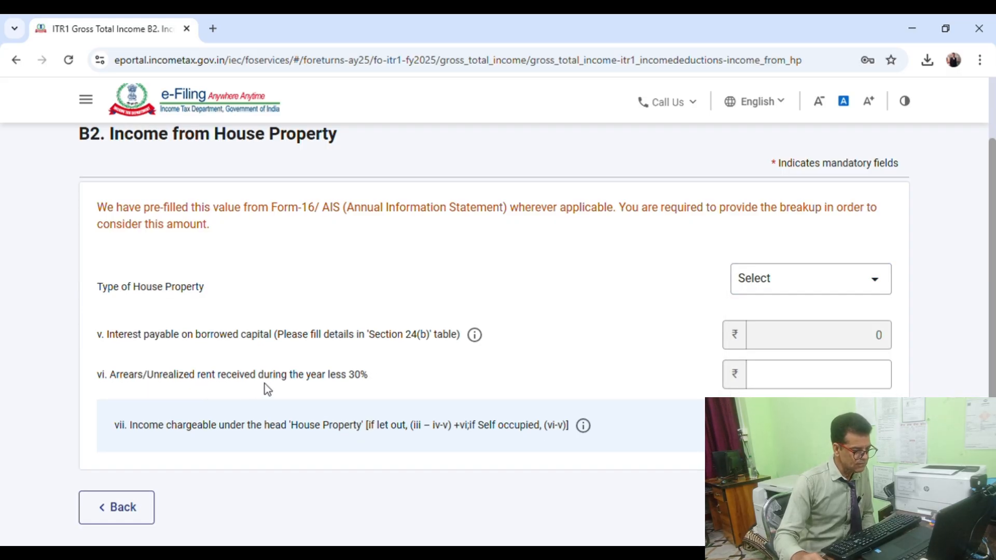
Leave the arrears/unrealized rent blank and save the house property details with no property type selected.
left_click(216, 337)
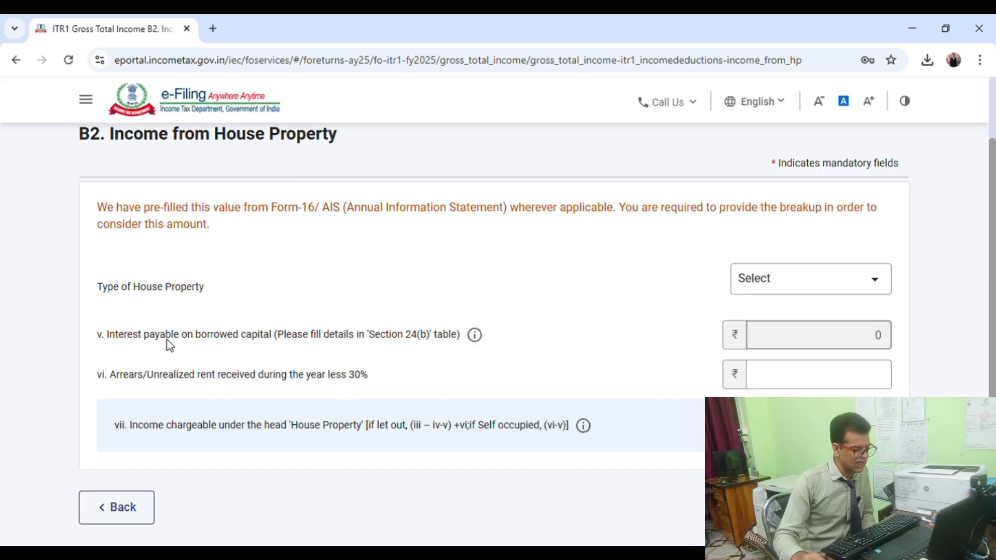
left_click(839, 380)
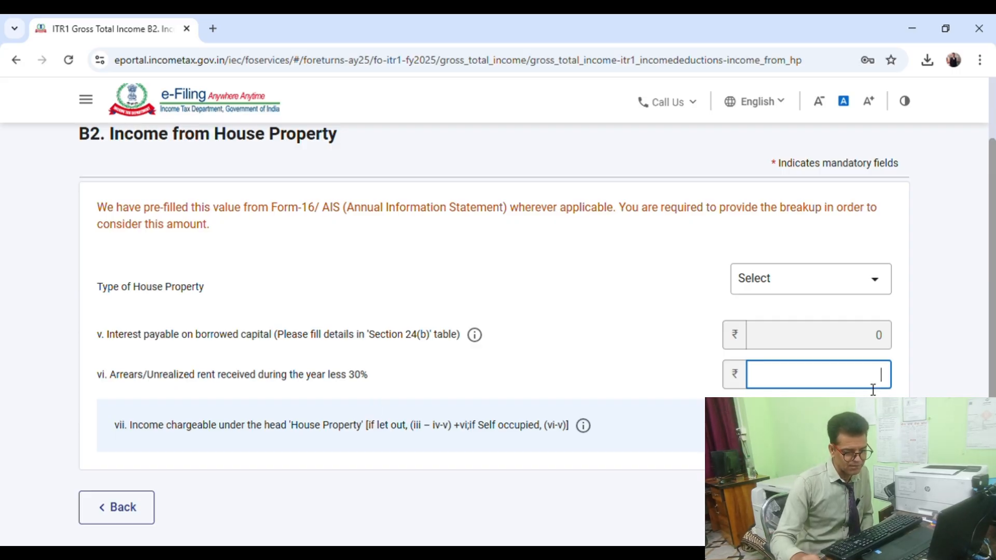
left_click(862, 507)
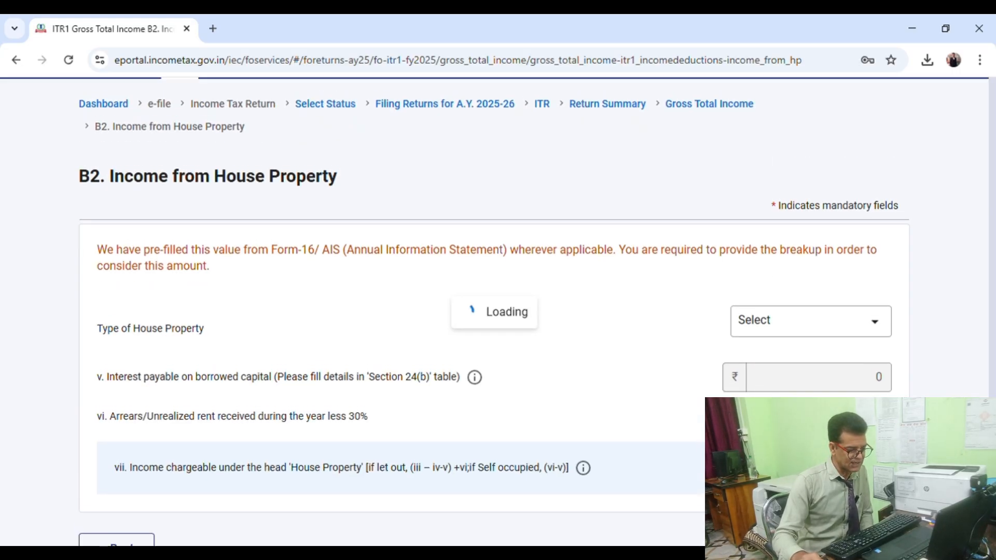
Review the saved B2 house property figures, then expand Section 24(b) - Interest on borrowed capital and check its breakup.
scroll(541, 446, "down", 2)
scroll(541, 445, "down", 7)
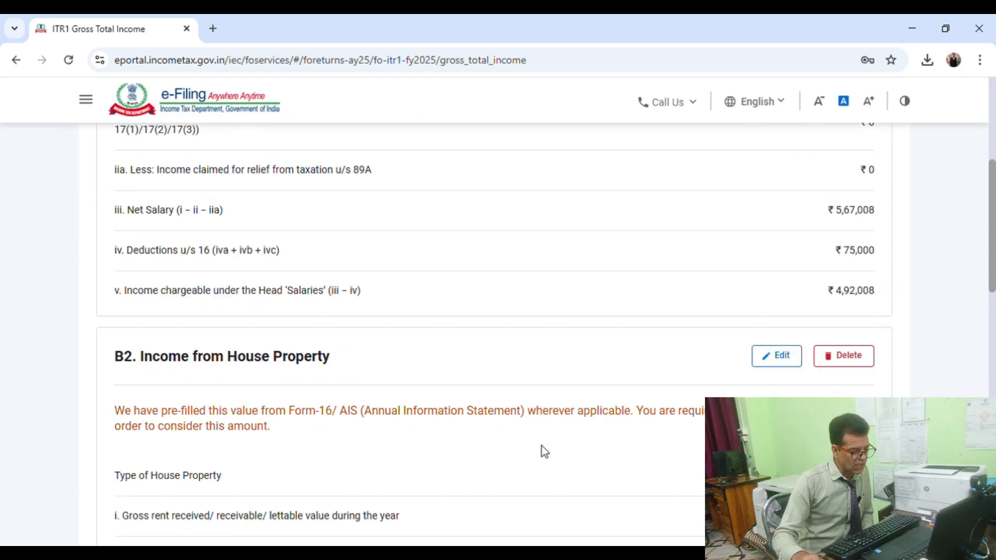
scroll(542, 446, "down", 1)
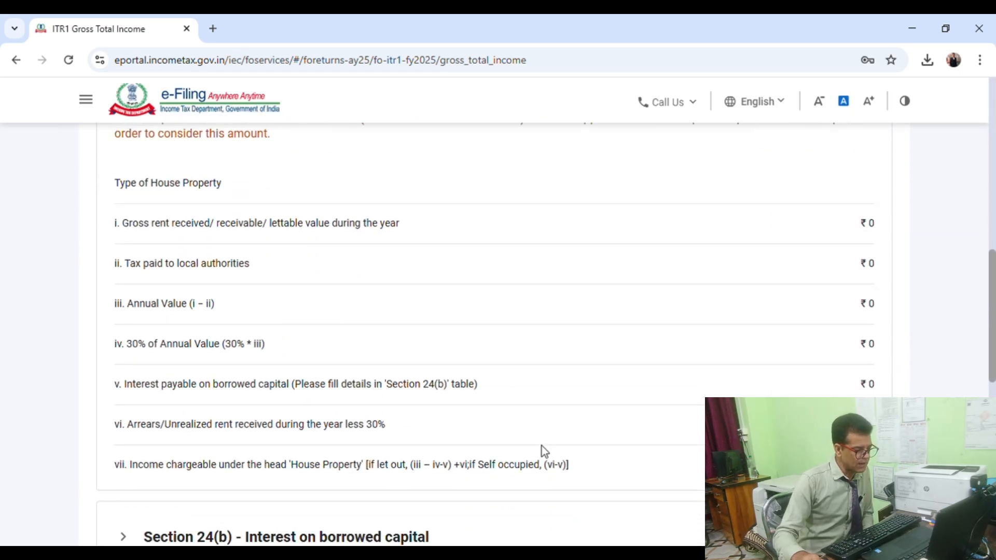
scroll(541, 446, "down", 5)
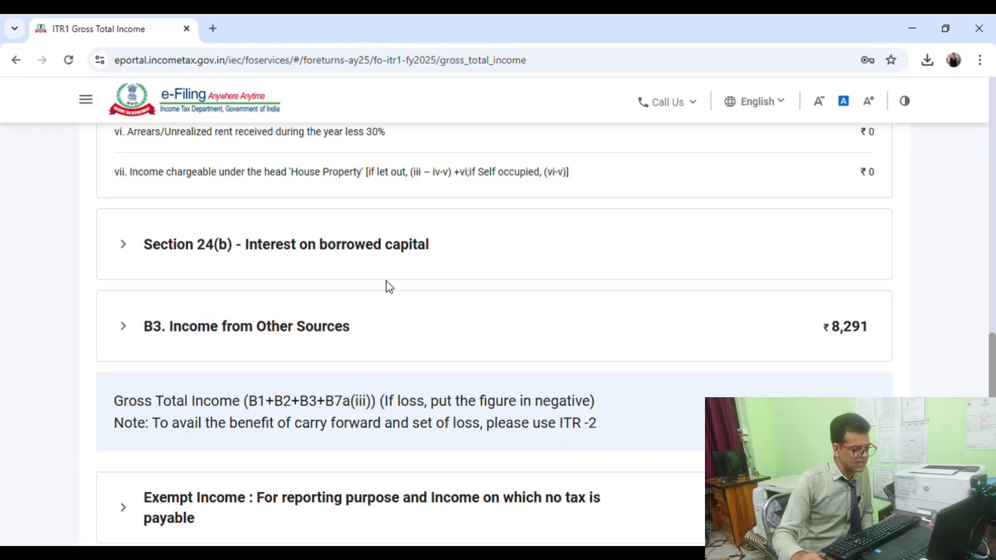
scroll(323, 267, "up", 1)
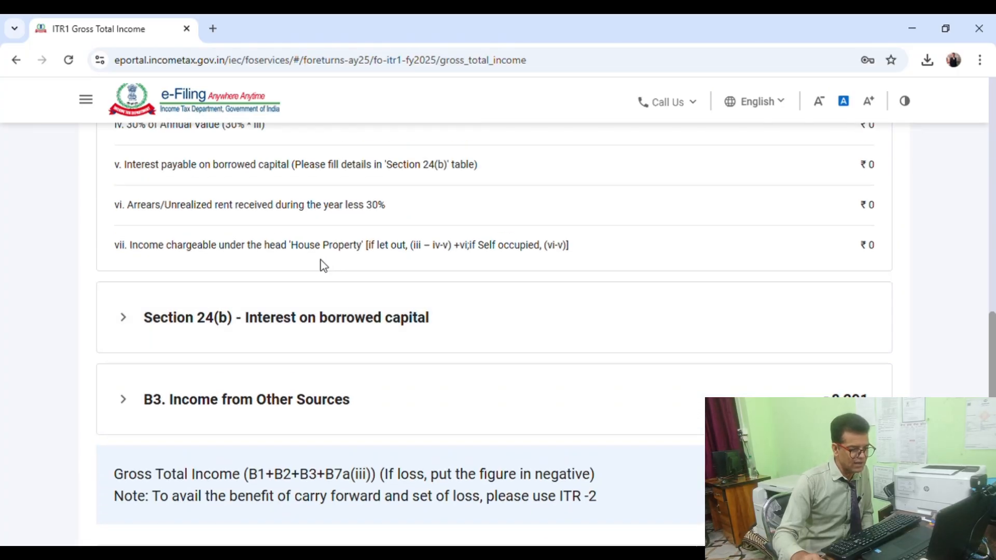
left_click(315, 323)
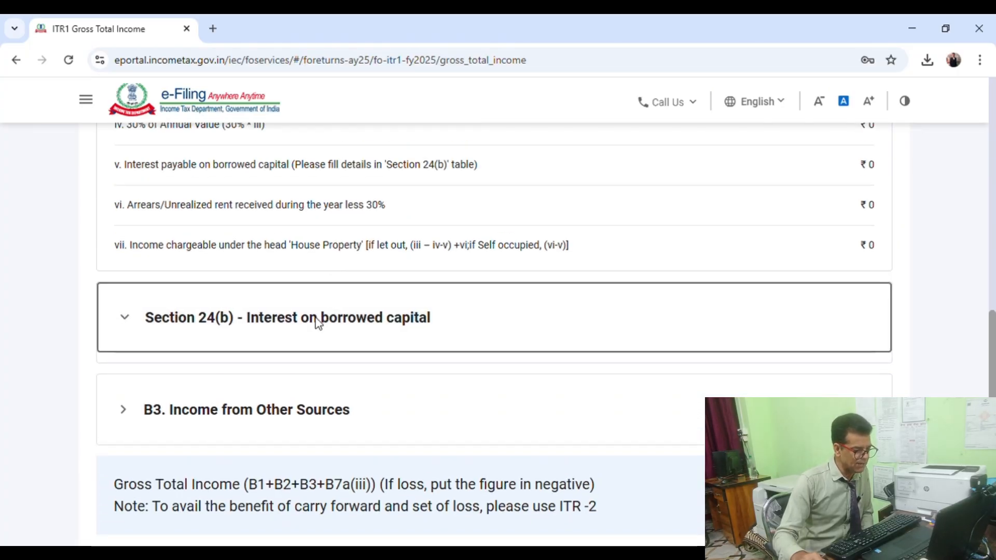
scroll(358, 320, "down", 1)
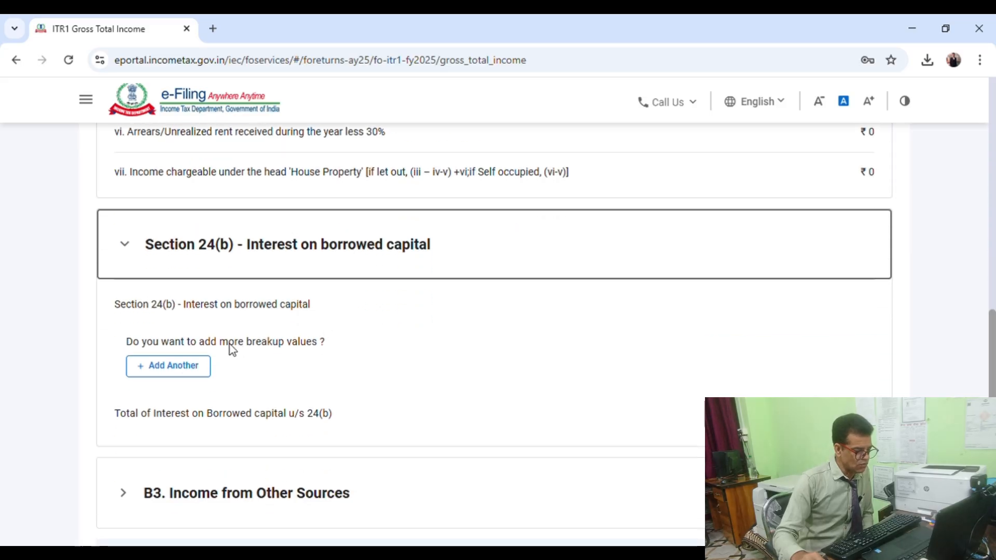
scroll(363, 358, "down", 1)
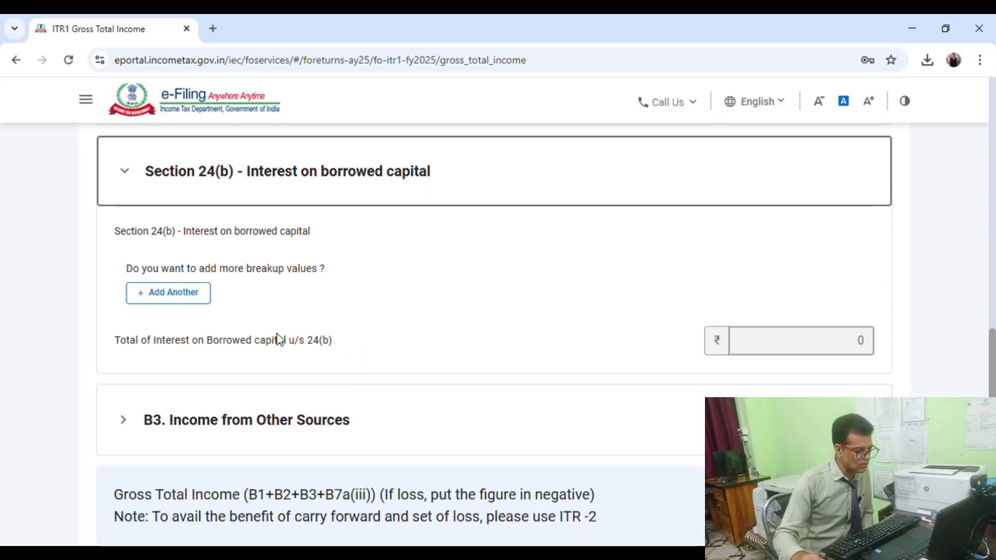
Open a blank Section 24(b) loan entry, check which loan details it requires, and go back without adding one.
left_click(187, 294)
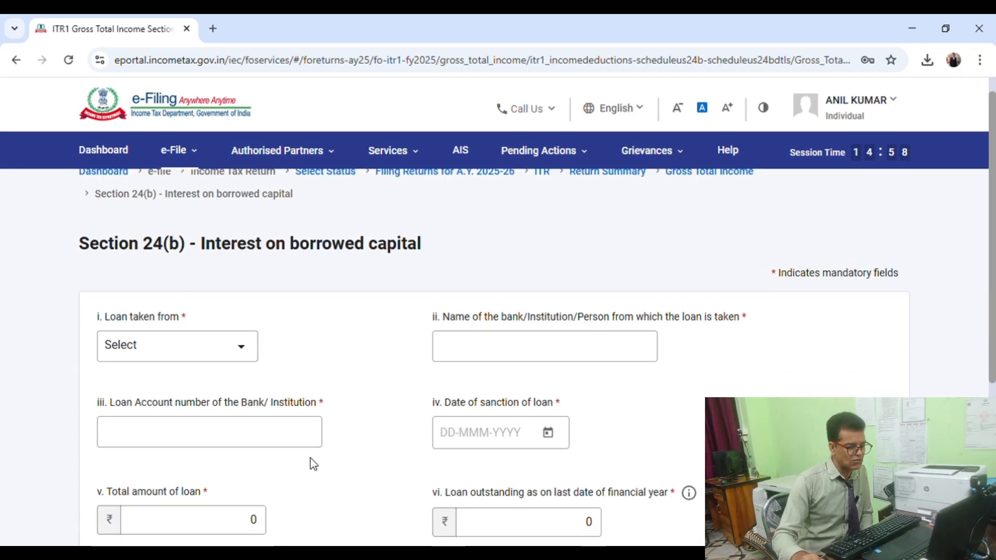
scroll(310, 463, "down", 4)
scroll(427, 313, "up", 4)
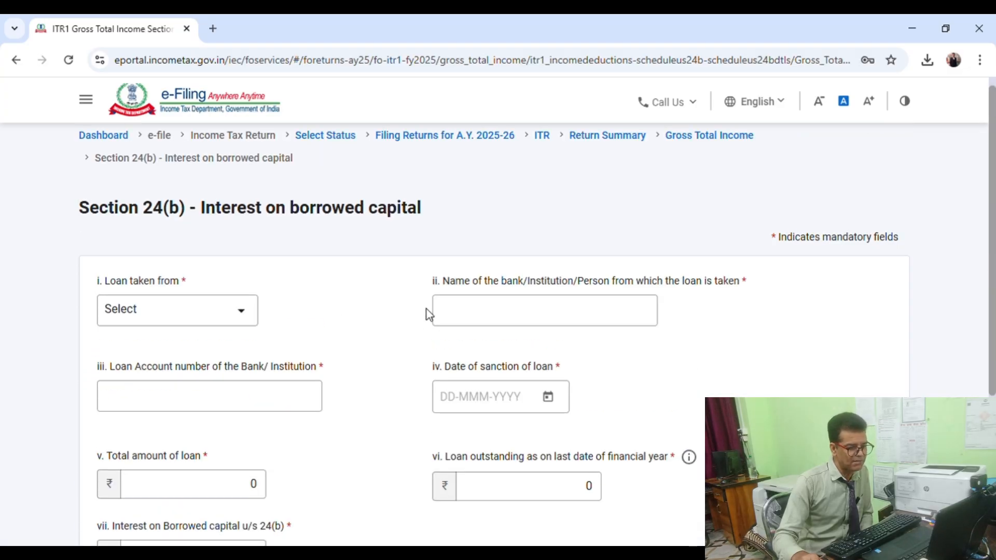
scroll(426, 313, "down", 4)
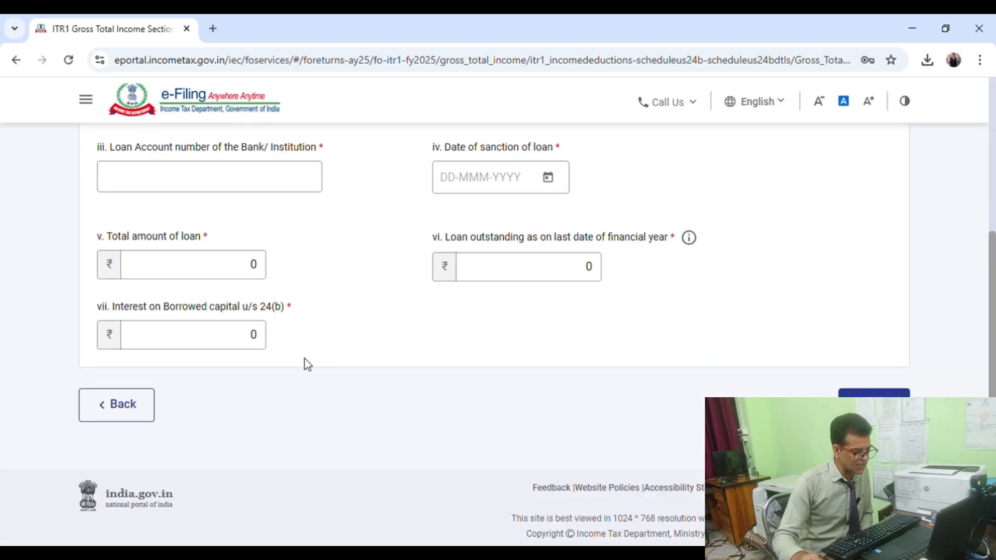
left_click(138, 404)
Expand B3. Income from Other Sources and check the dividend income and savings bank interest entries.
scroll(365, 382, "down", 4)
scroll(367, 378, "down", 12)
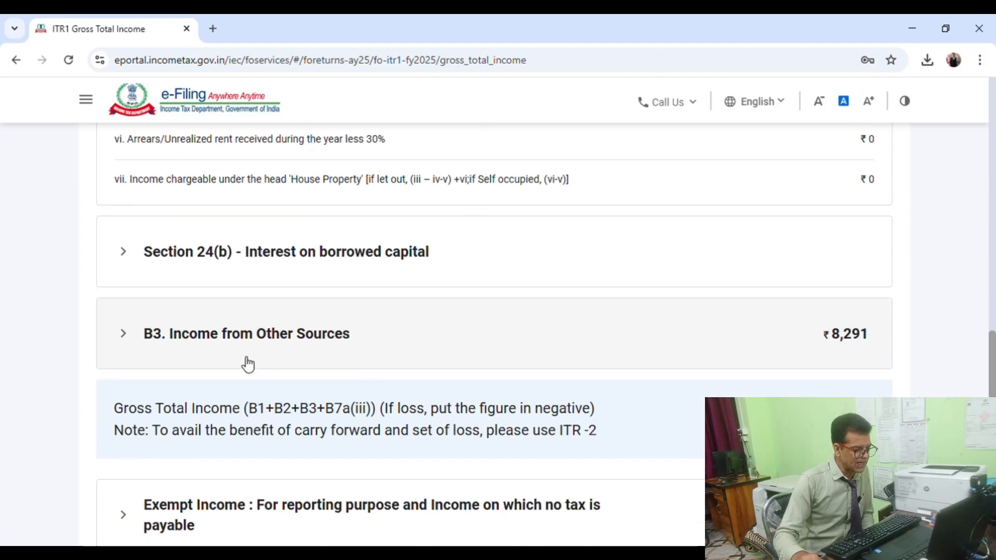
scroll(414, 348, "down", 2)
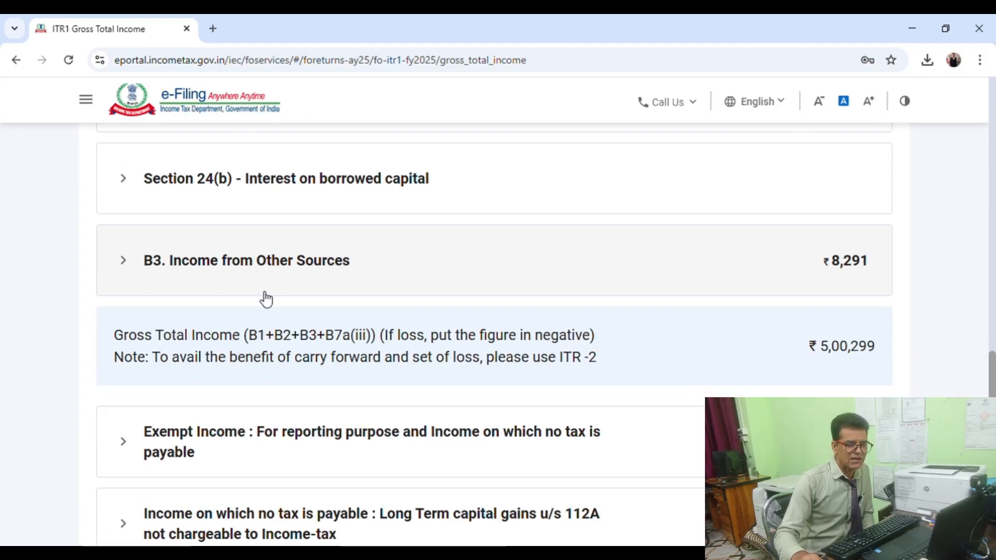
left_click(264, 270)
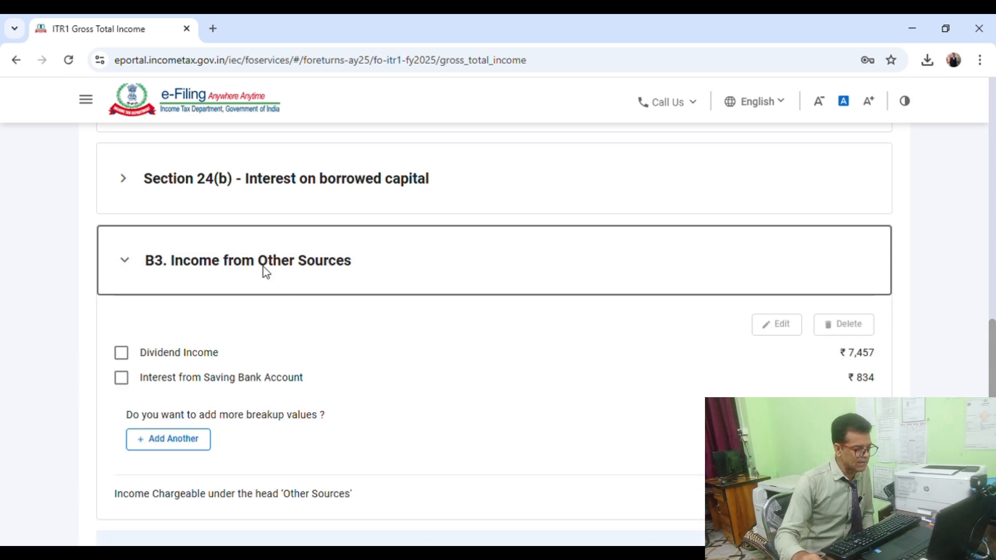
scroll(415, 365, "down", 2)
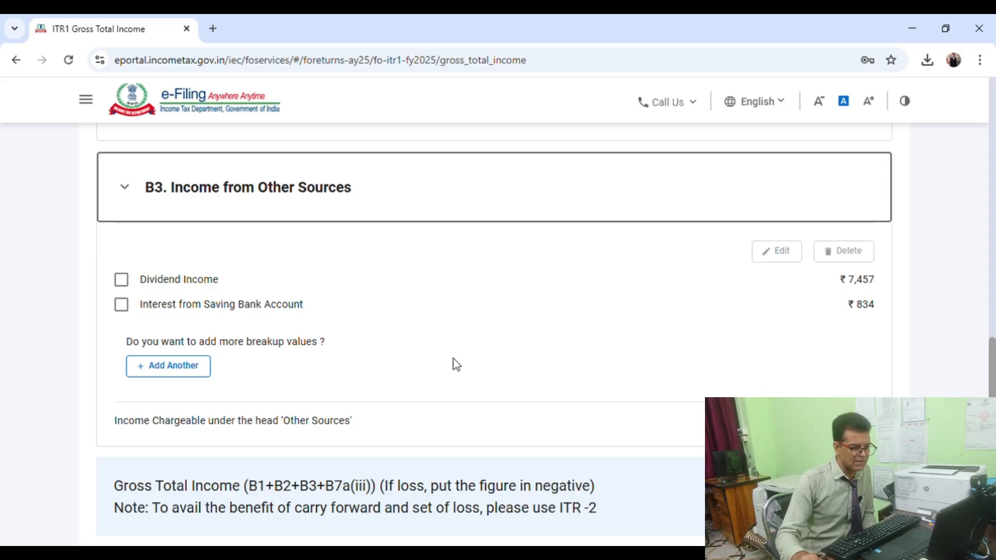
Check the gross total and exempt income sections, leave them as they are, and confirm the Gross Total Income schedule.
scroll(400, 372, "down", 4)
scroll(400, 373, "down", 3)
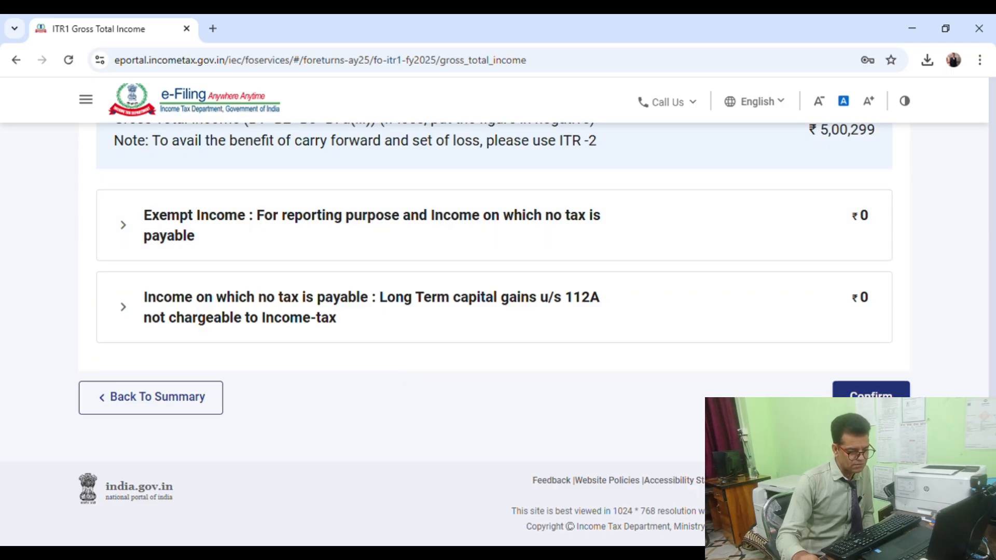
left_click(871, 393)
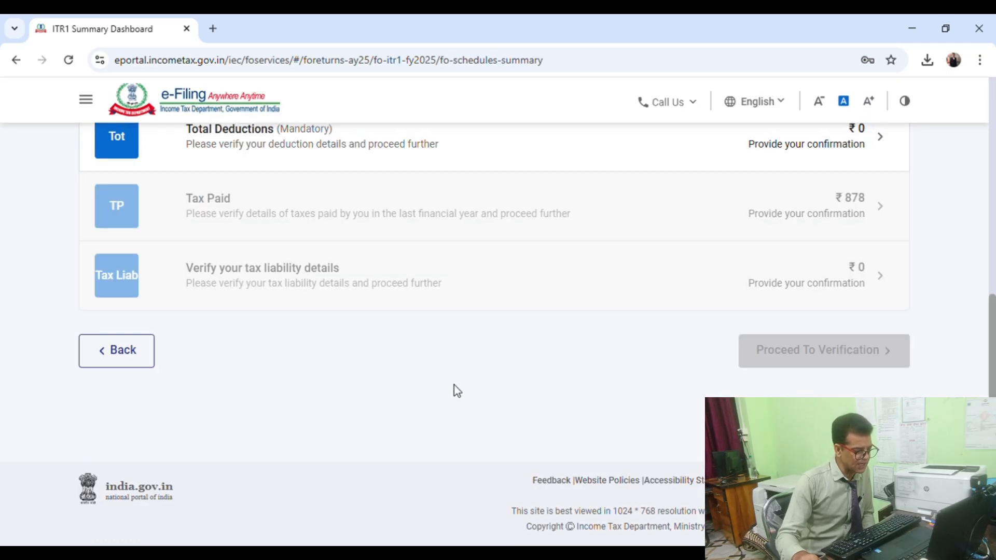
Open the Total Deductions schedule, review the 80CCD(2), 80CCH and other deductions, and confirm it without adding any.
scroll(457, 390, "up", 4)
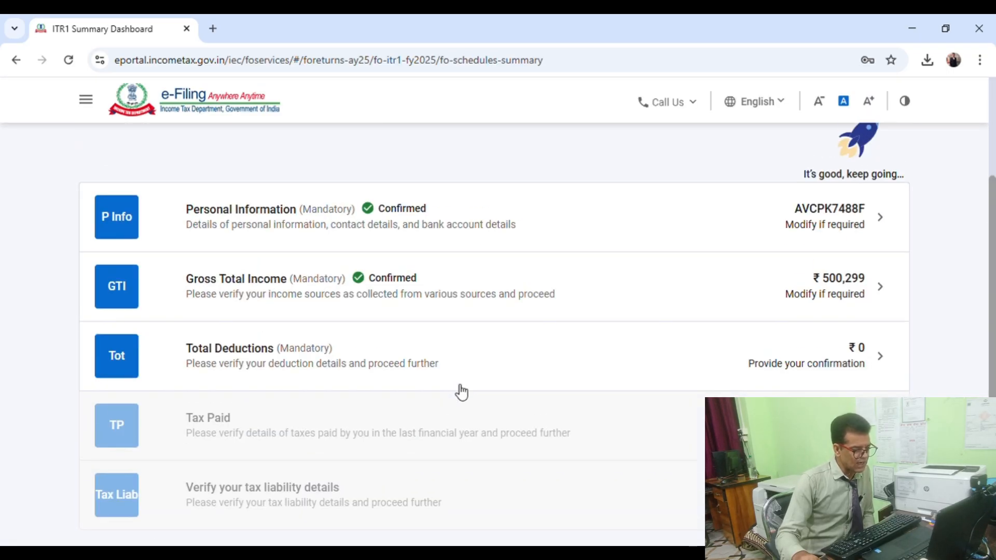
left_click(277, 353)
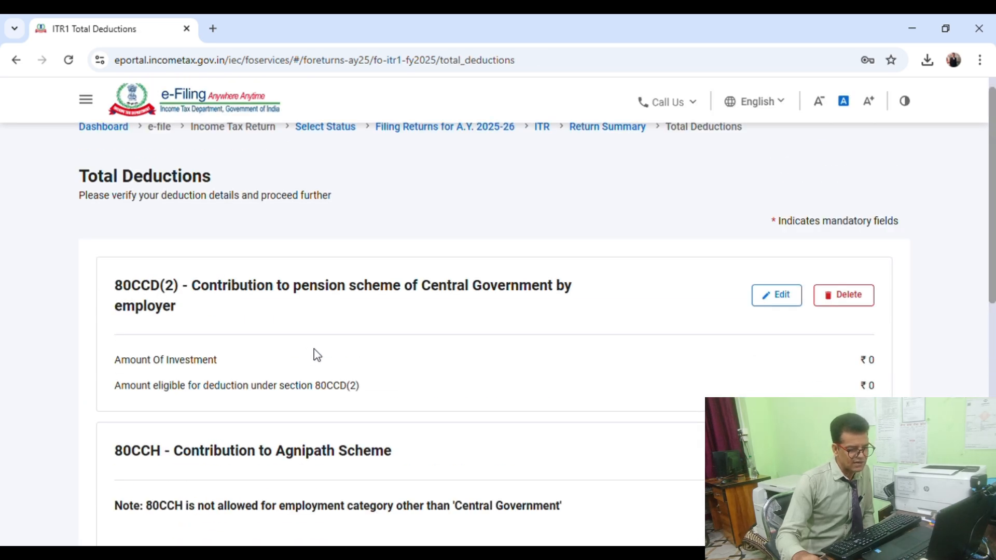
scroll(314, 351, "down", 4)
scroll(315, 354, "down", 4)
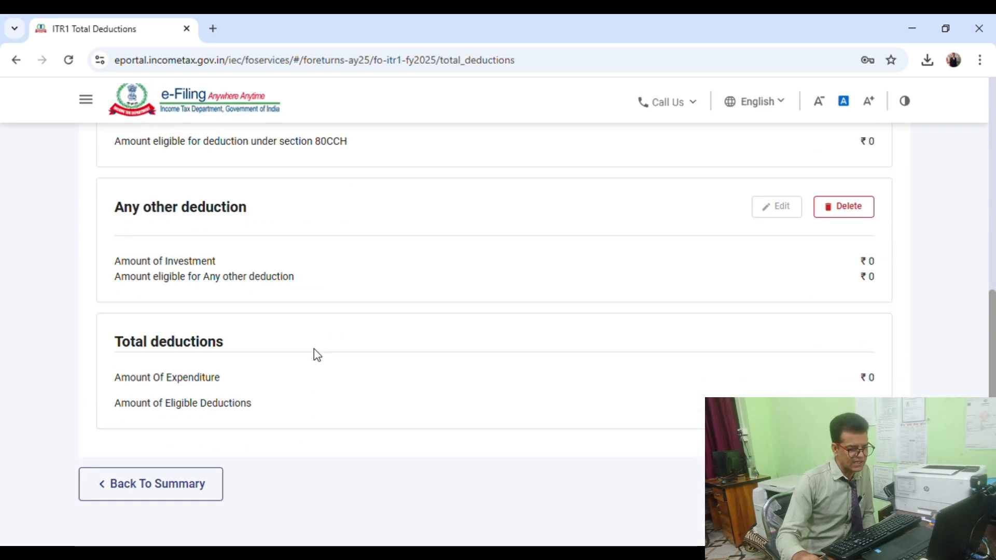
scroll(317, 355, "down", 2)
left_click(855, 392)
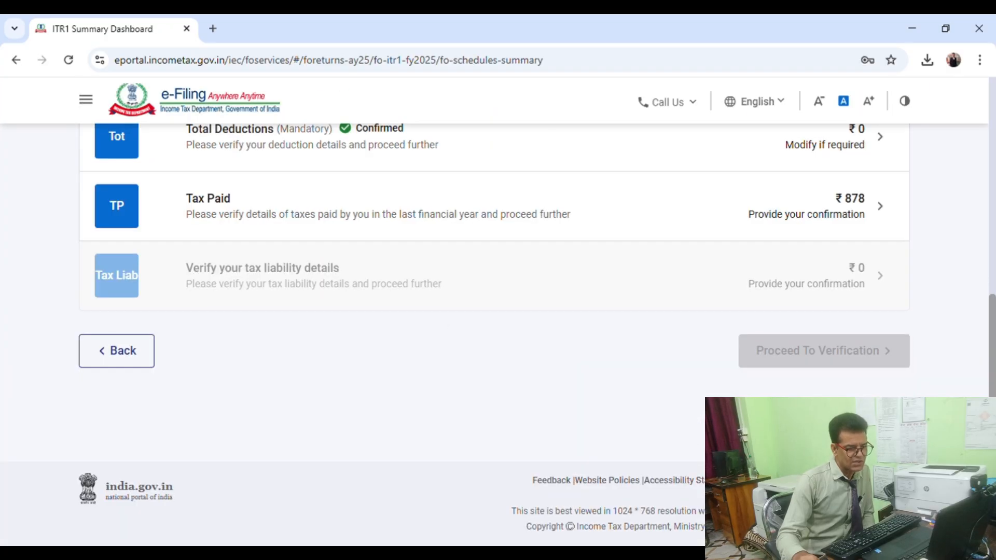
Open the Tax Paid schedule, review the TDS, TCS and advance tax sections with the total taxes paid, and confirm it.
scroll(443, 370, "up", 3)
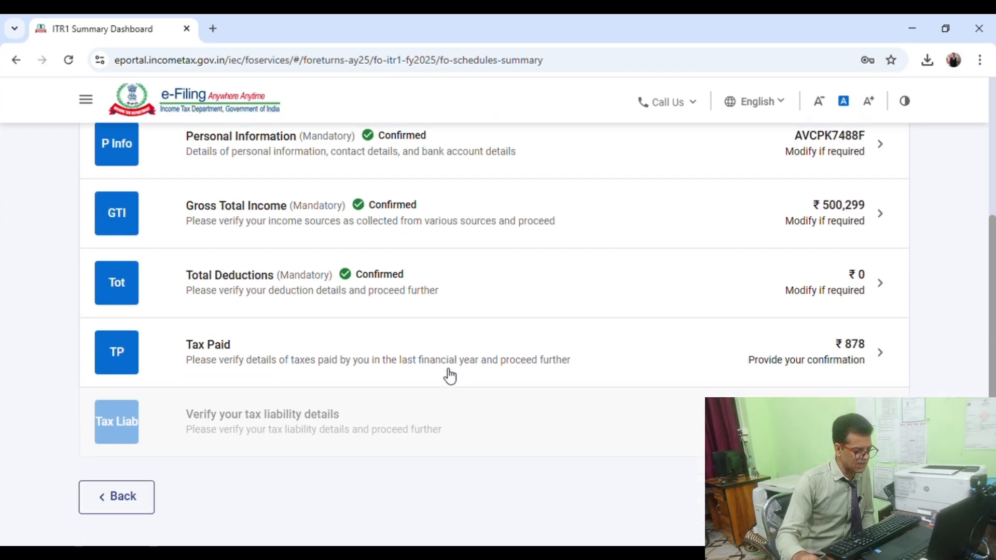
left_click(296, 360)
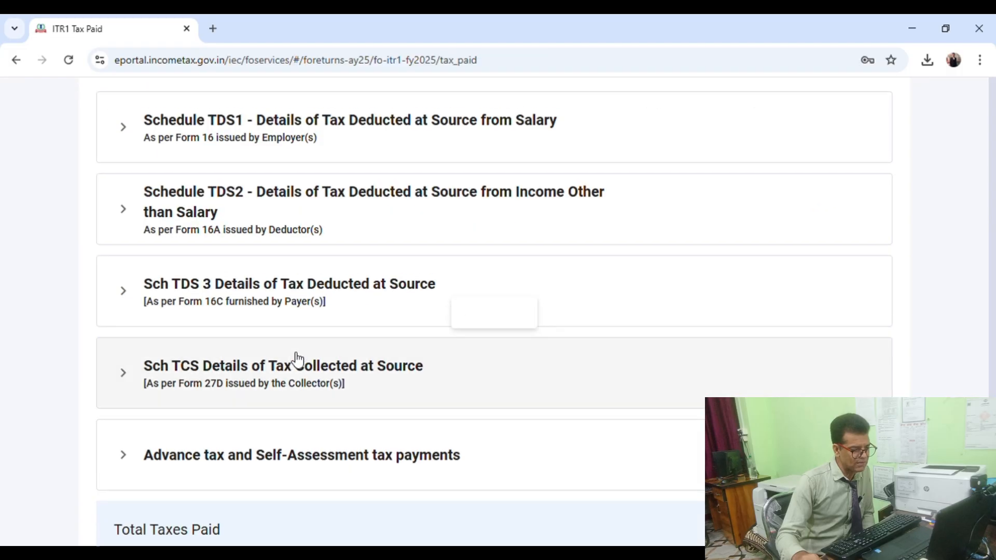
scroll(486, 388, "down", 6)
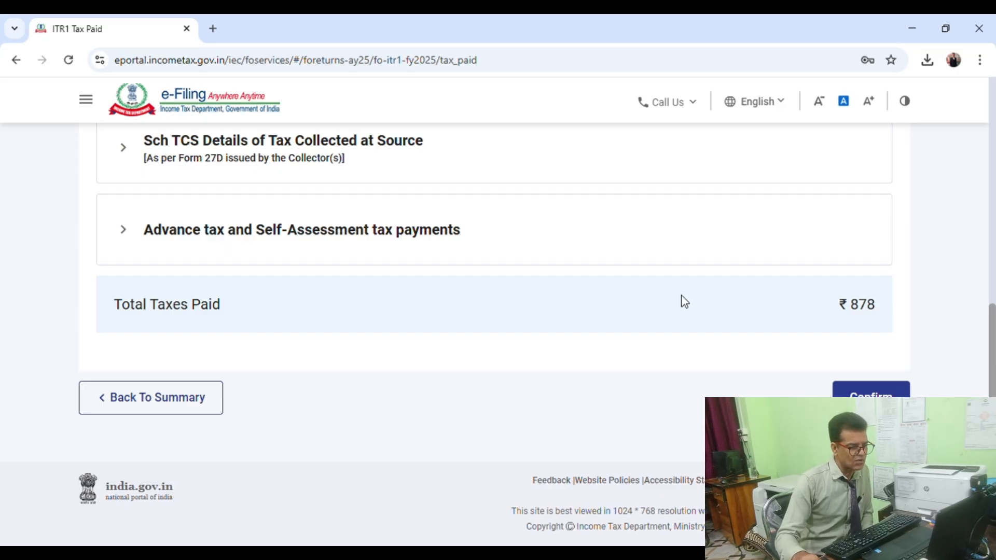
left_click(870, 390)
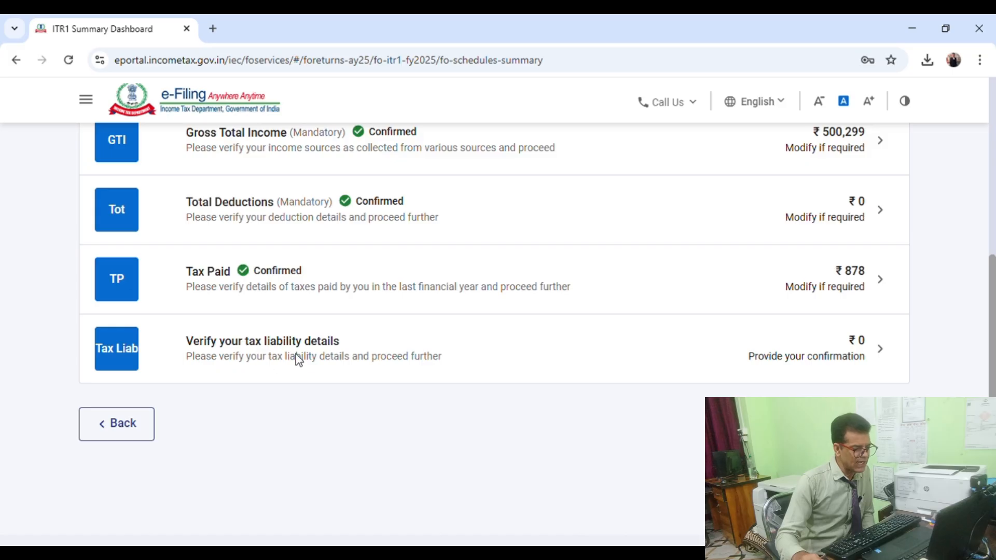
Open the tax liability details, review the total tax, fee and interest, and confirm them.
left_click(309, 355)
scroll(680, 384, "down", 15)
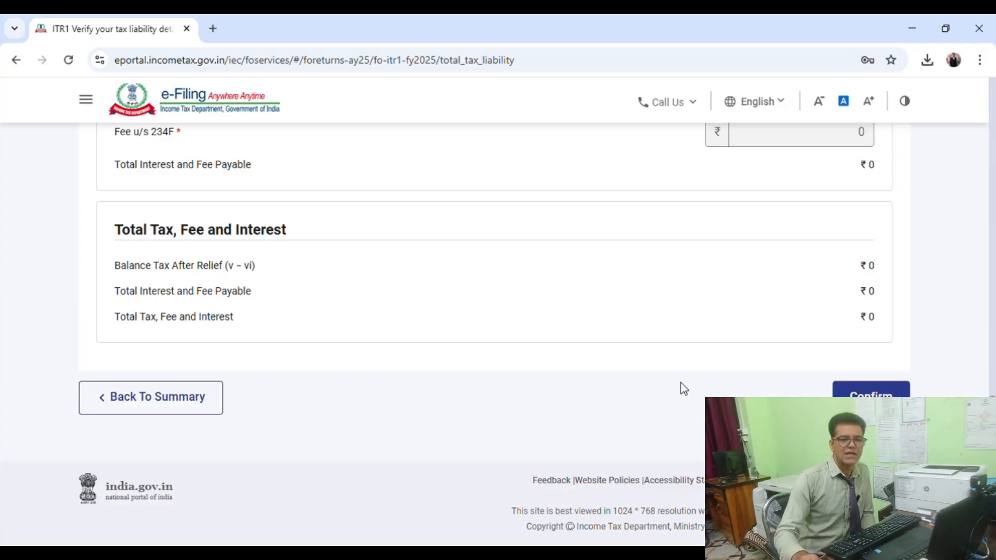
left_click(863, 390)
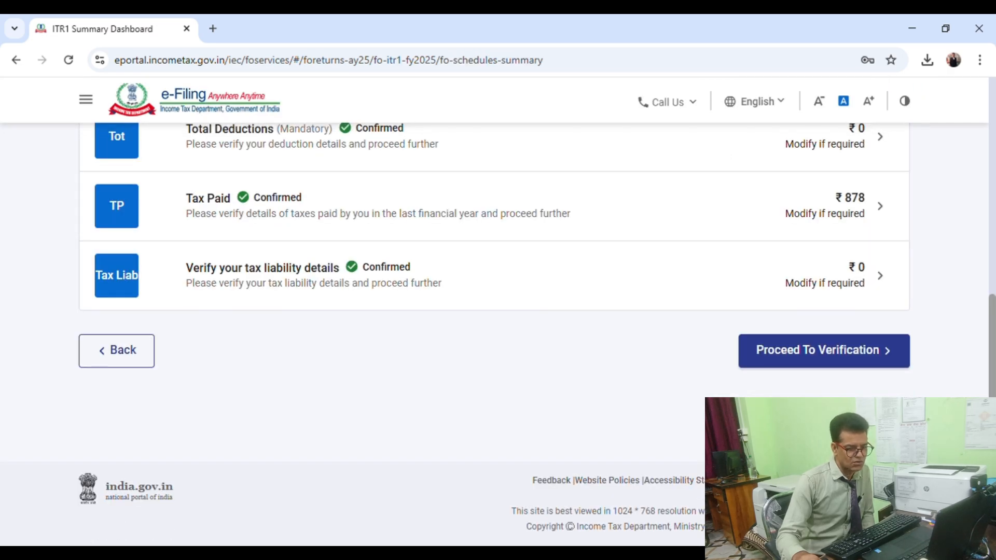
Proceed to verification, review the tax summary down to the payable/refund amount, and continue to previewing and submitting the return.
left_click(840, 358)
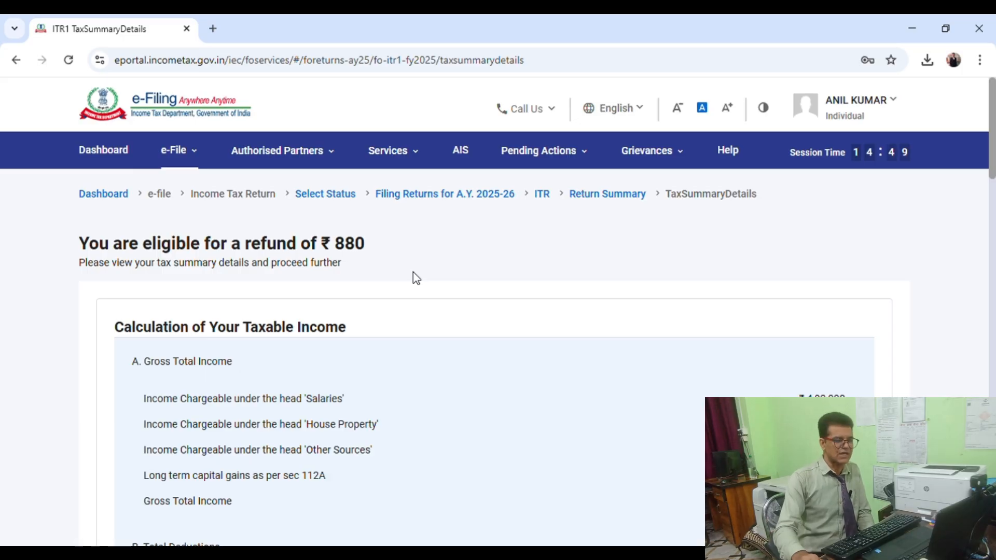
scroll(416, 414, "down", 15)
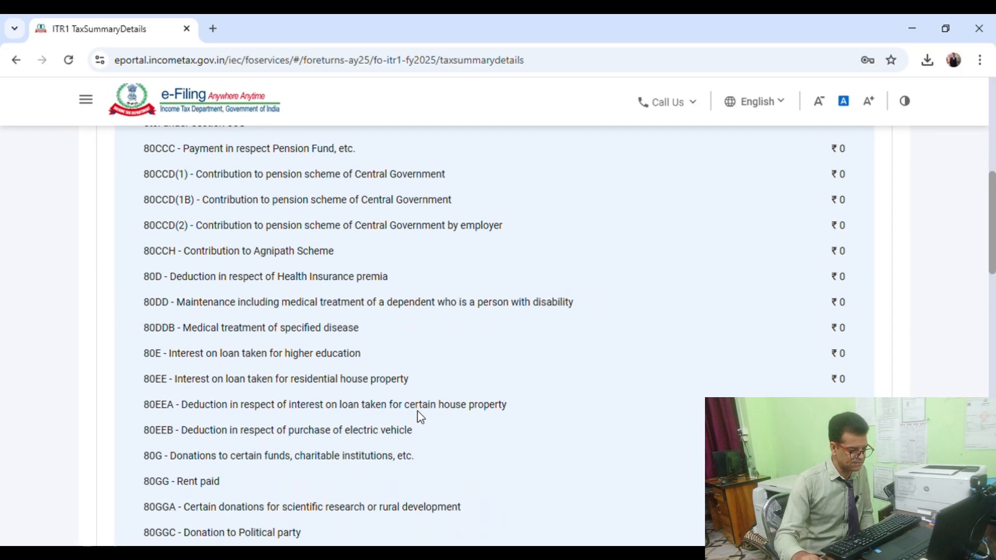
scroll(420, 417, "down", 20)
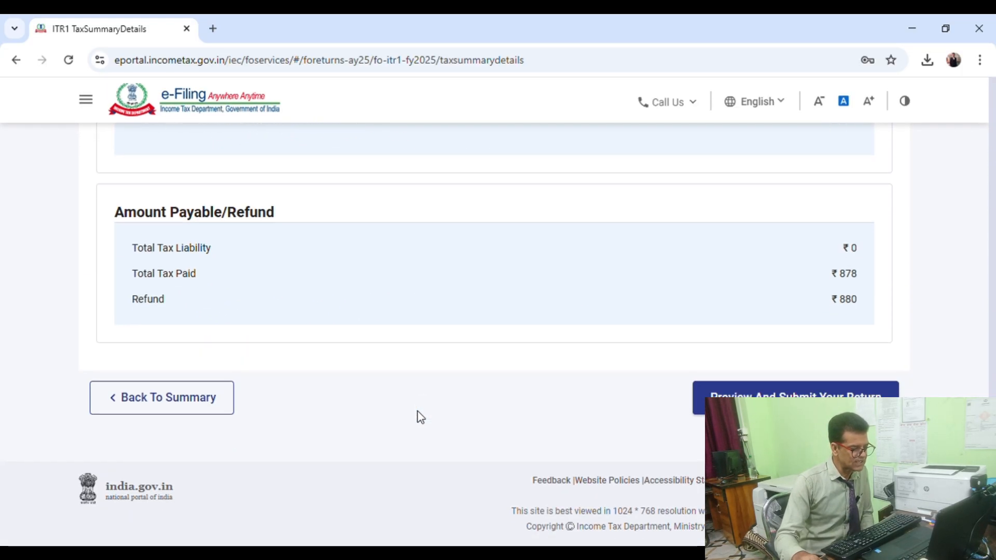
left_click(752, 397)
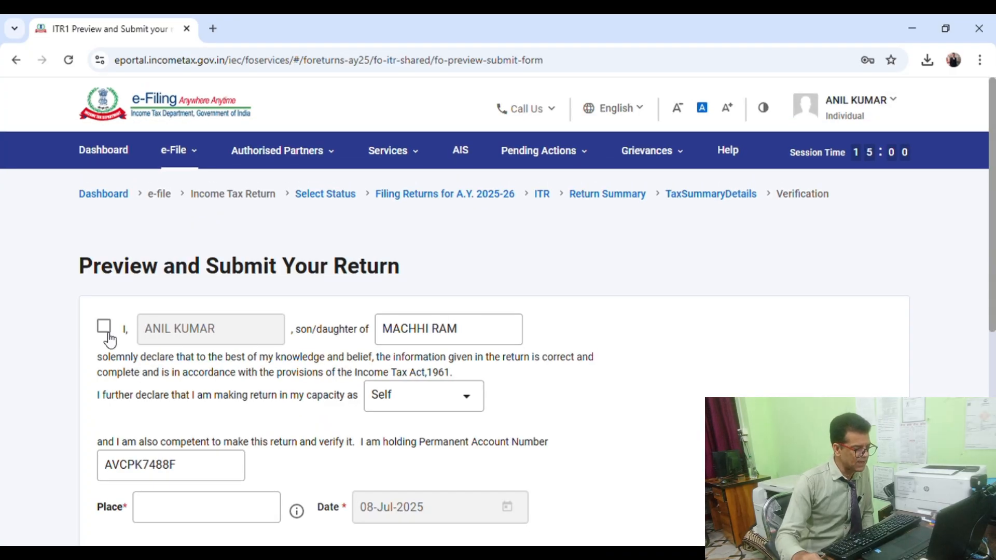
Accept the declaration in the capacity of Self, enter Dehradun as the place, leave the TRP details blank, and proceed with the return.
left_click(105, 328)
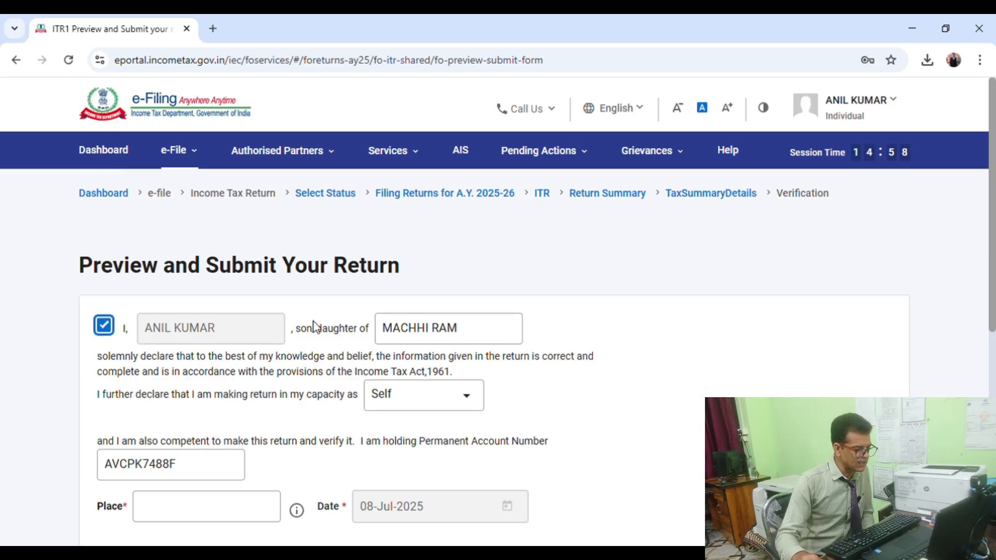
scroll(314, 326, "down", 5)
left_click(171, 256)
type("Dehradun")
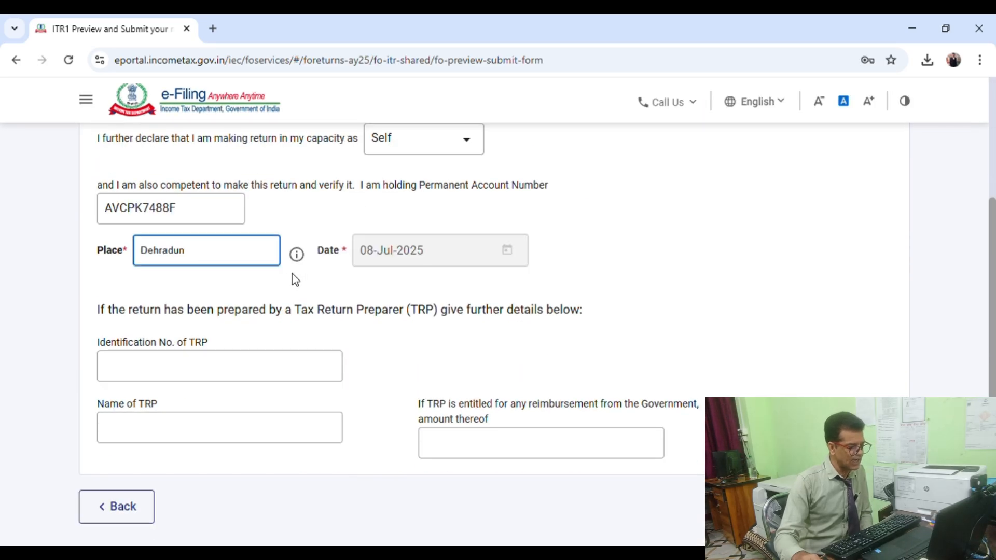
left_click(270, 278)
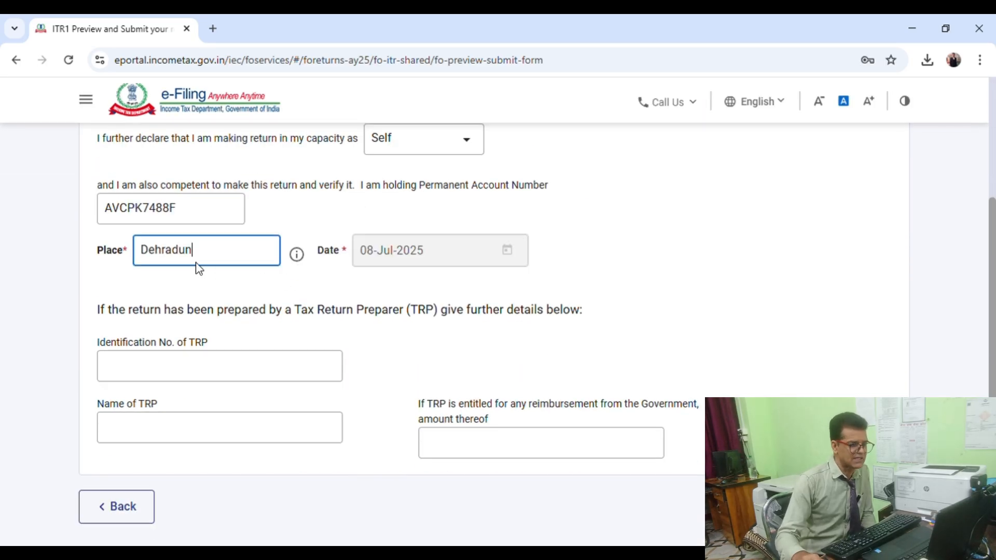
left_click(624, 297)
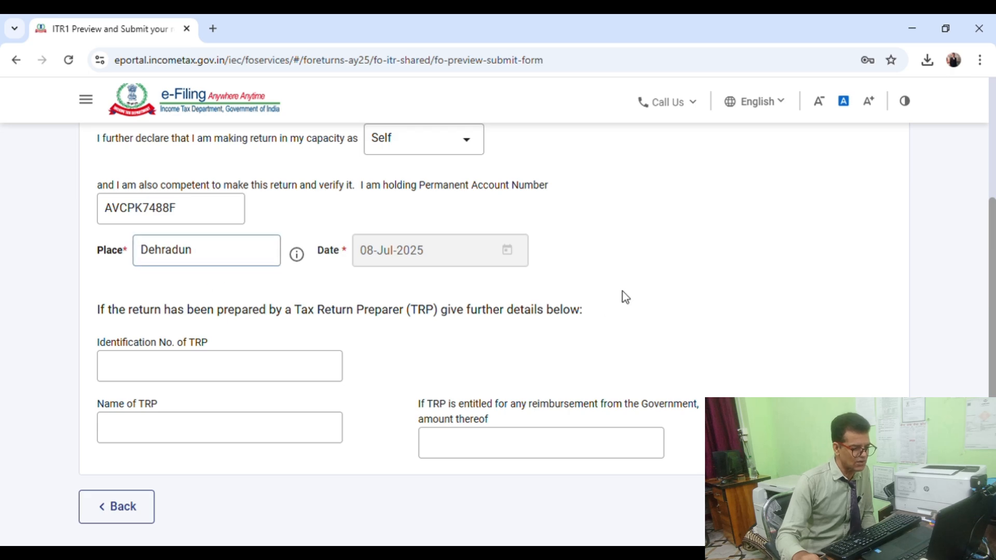
left_click(845, 506)
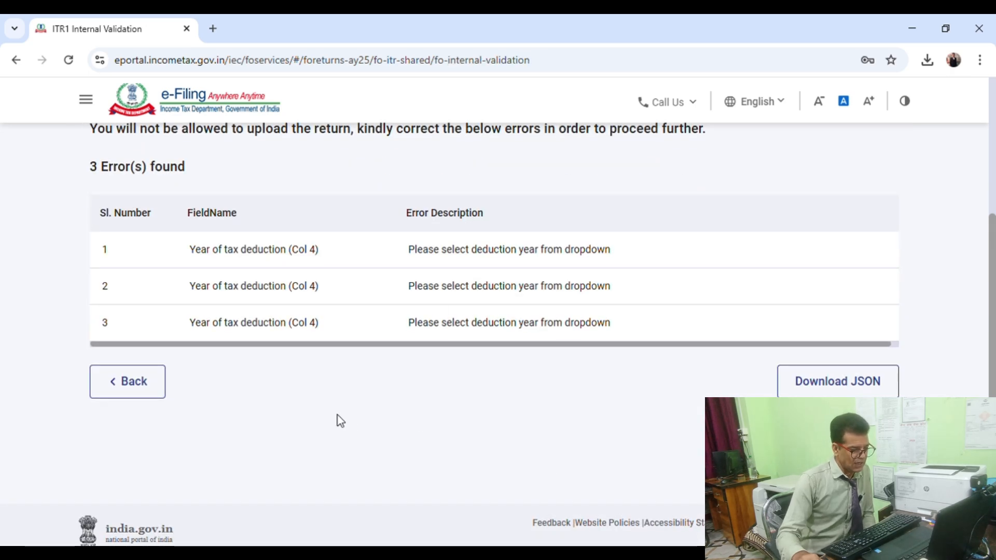
Open the first validation error, set the year of tax deduction to 2024-25 for the Stock Holding Corporation TDS2 entry, and save it.
scroll(338, 415, "up", 4)
scroll(337, 415, "down", 3)
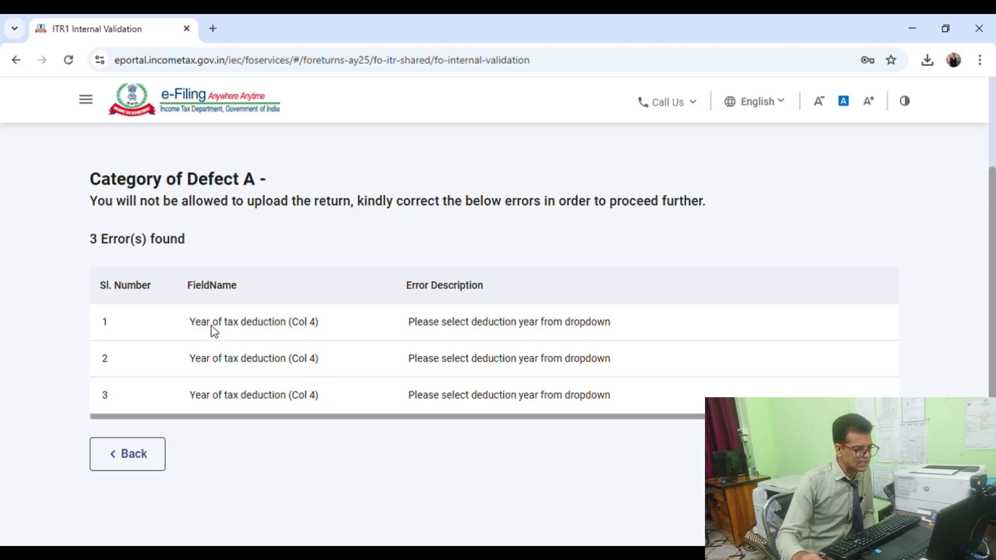
left_click(283, 326)
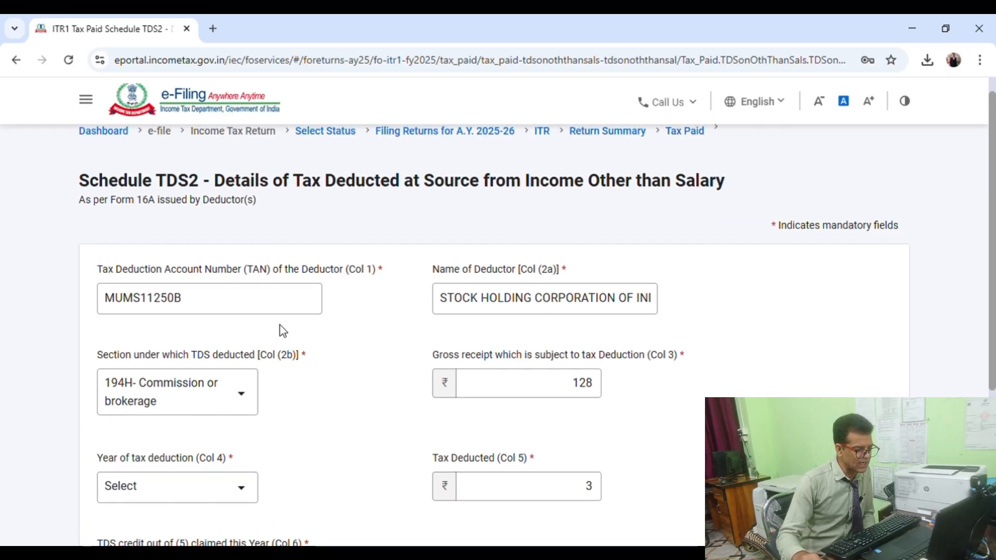
scroll(356, 340, "down", 4)
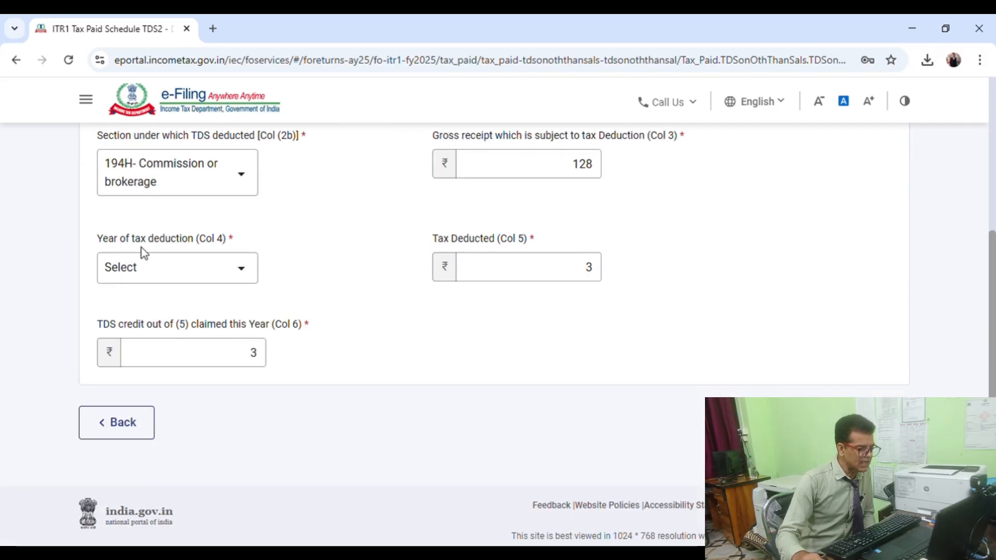
scroll(223, 270, "up", 1)
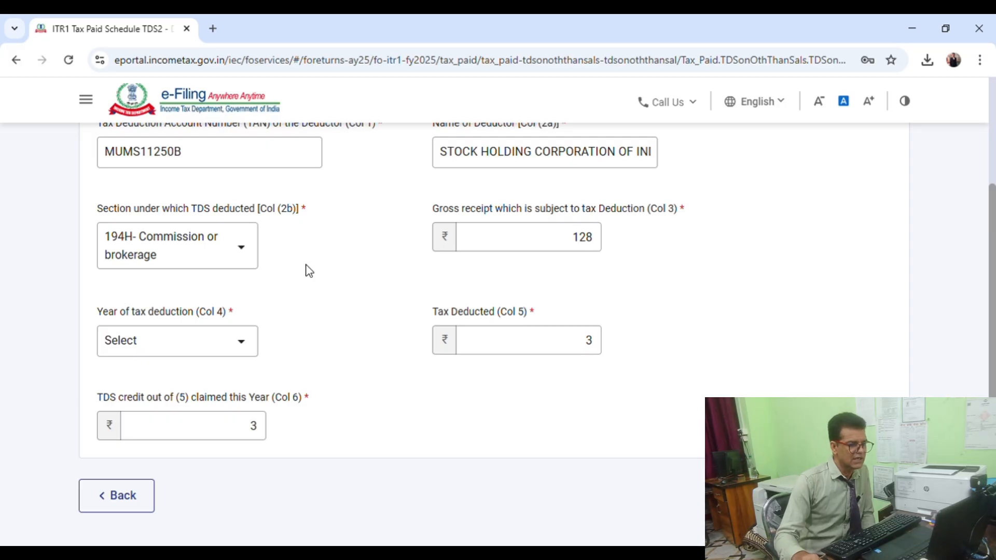
left_click(202, 341)
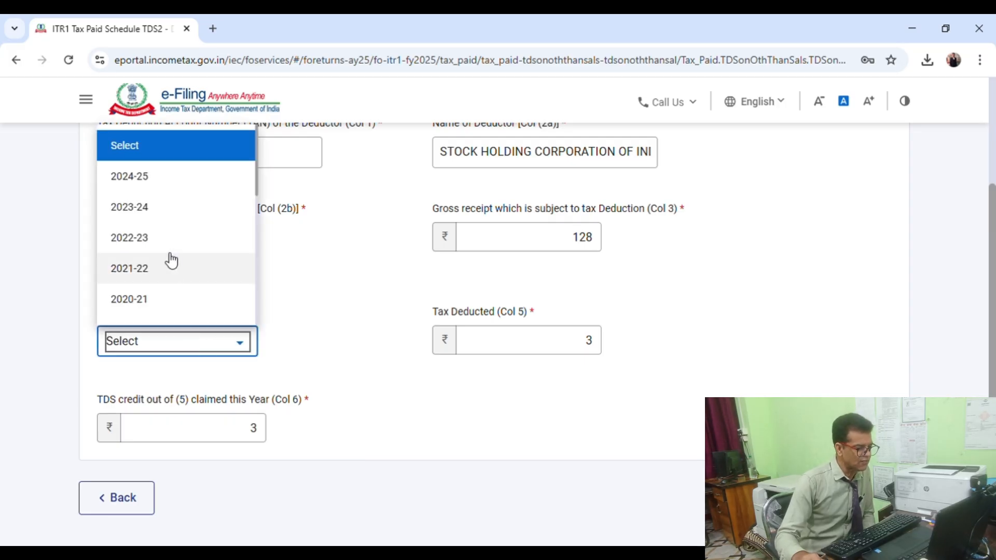
left_click(142, 177)
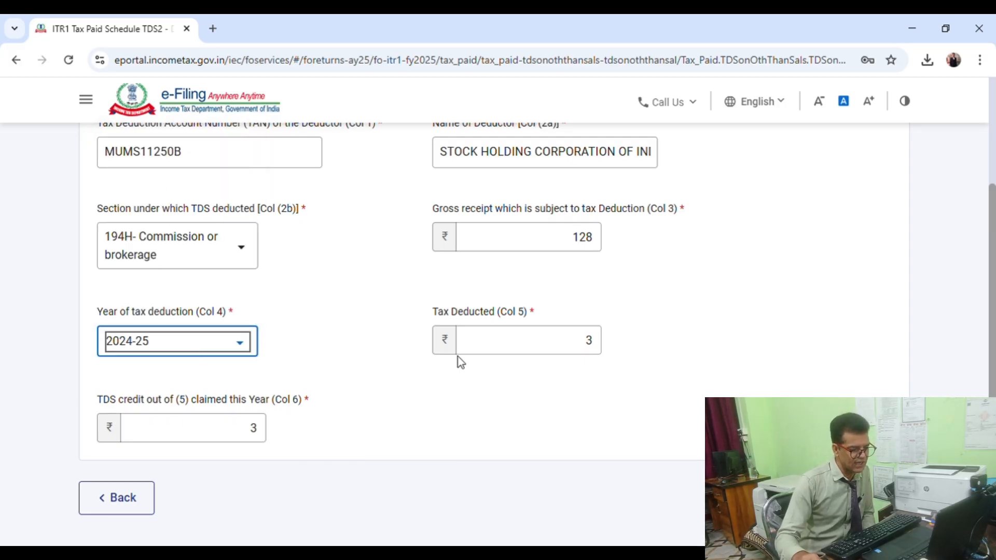
left_click(871, 497)
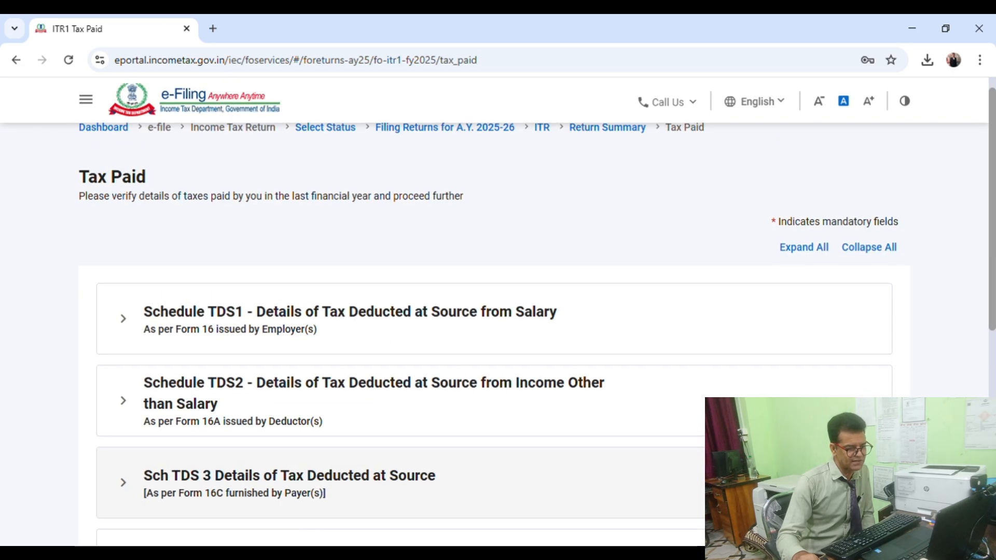
Leave the Tax Paid schedule for the return summary and proceed to verification.
scroll(509, 480, "down", 6)
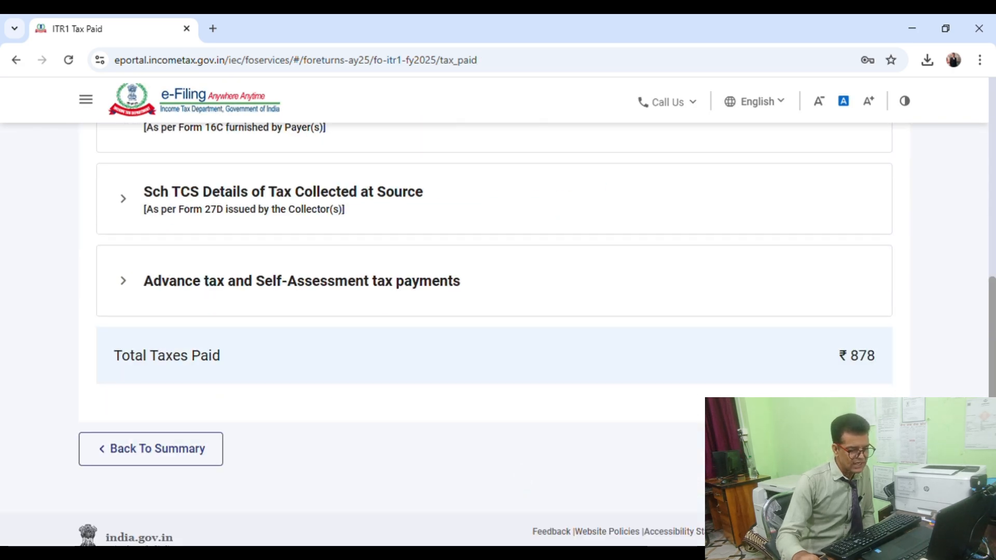
left_click(151, 449)
scroll(400, 433, "up", 3)
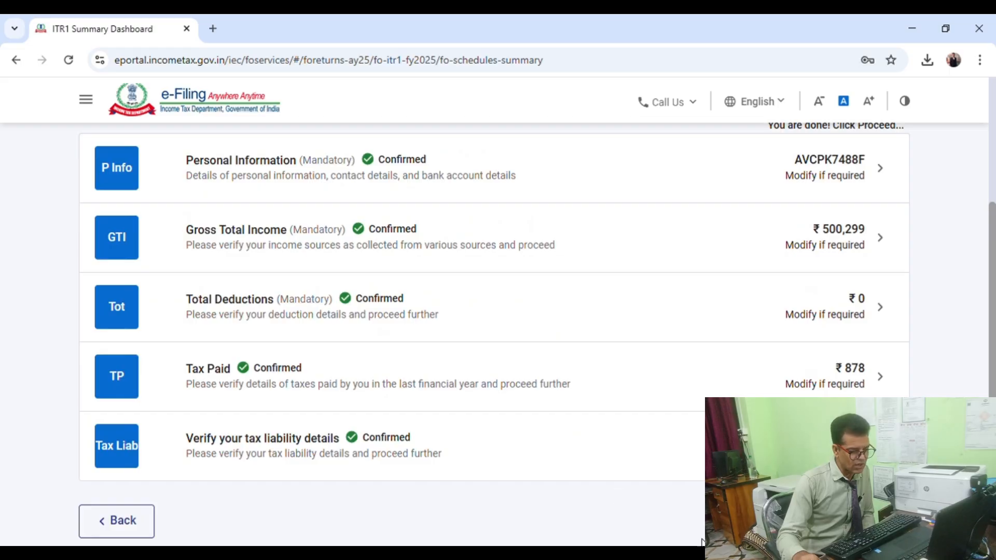
left_click(830, 521)
Continue from the tax summary to the preview-and-submit page, accept the declaration, and run the internal validation again.
scroll(252, 439, "down", 12)
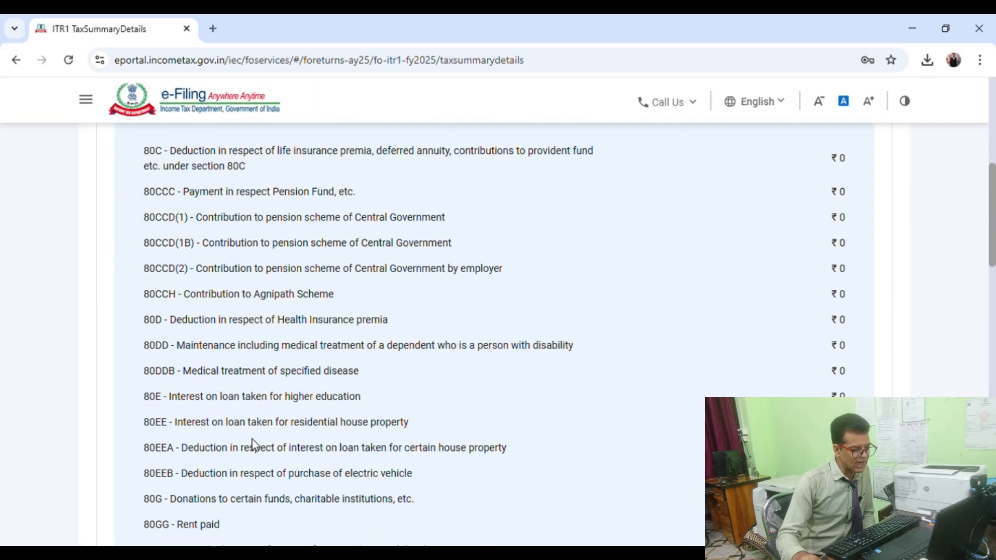
scroll(508, 466, "down", 15)
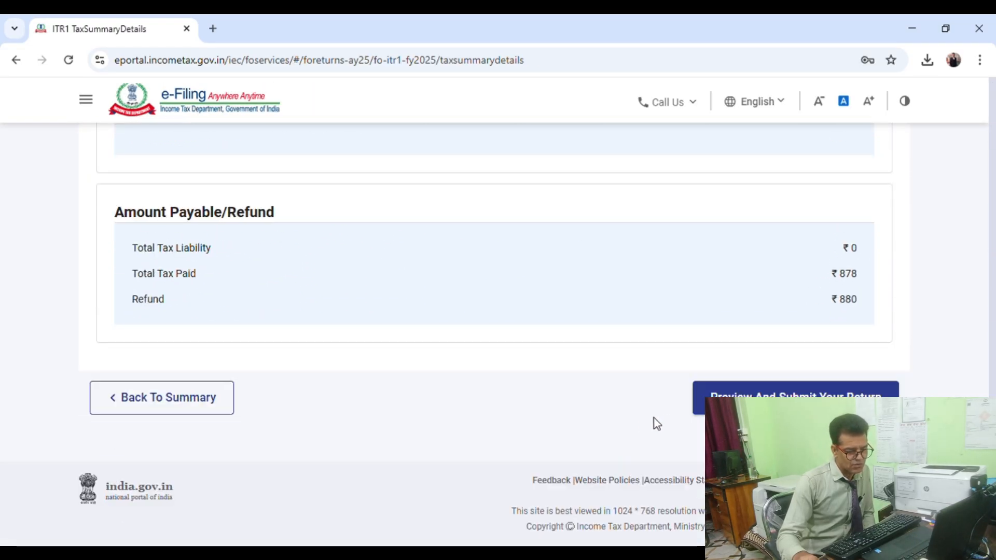
left_click(701, 401)
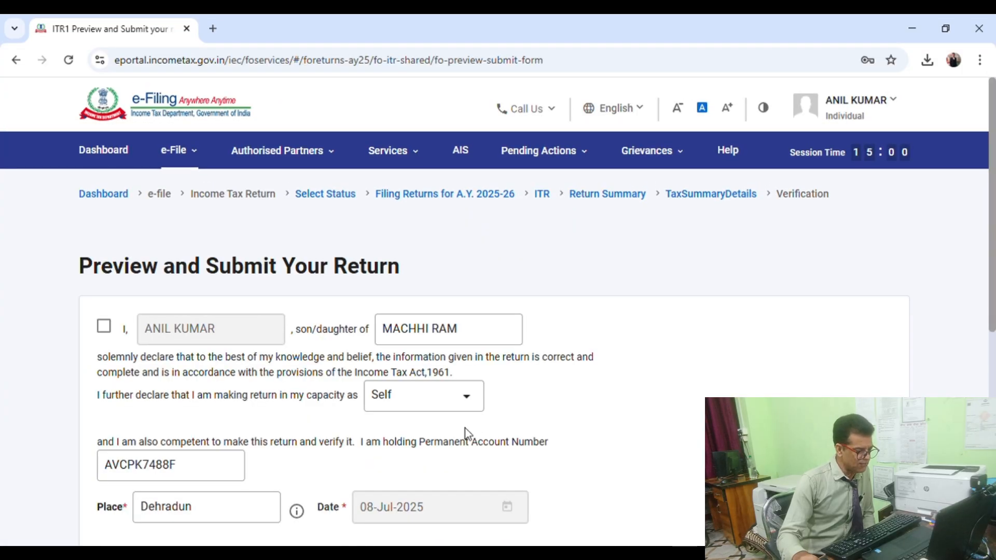
left_click(104, 327)
scroll(305, 396, "down", 5)
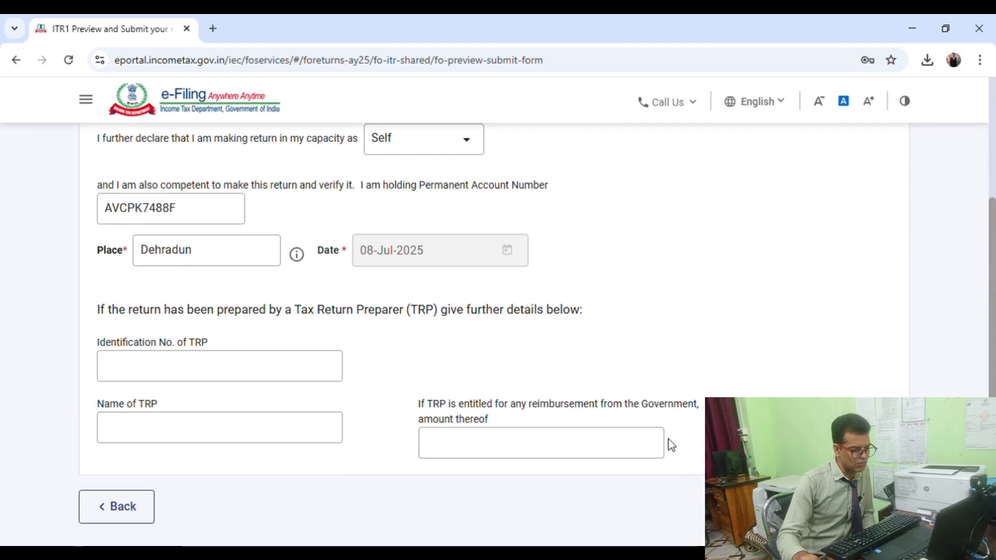
left_click(840, 507)
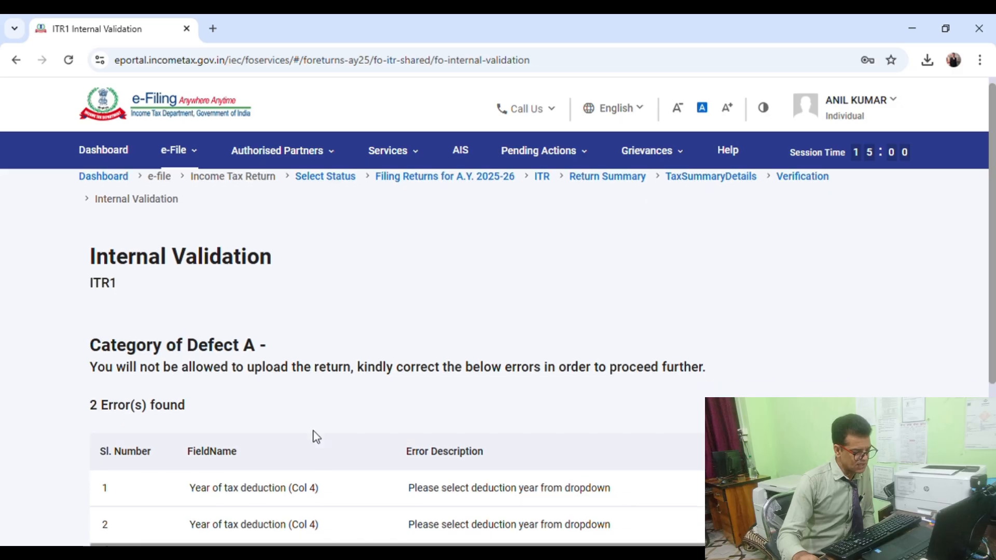
Open the first remaining error, set the year of tax deduction to 2024-25 for the 194D insurance commission entry, and save it.
scroll(311, 436, "down", 3)
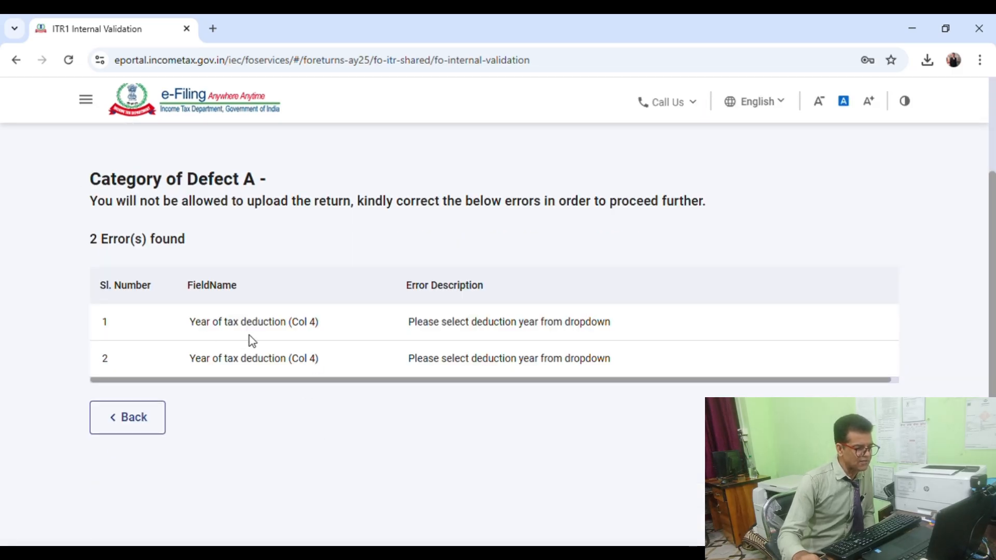
left_click(289, 328)
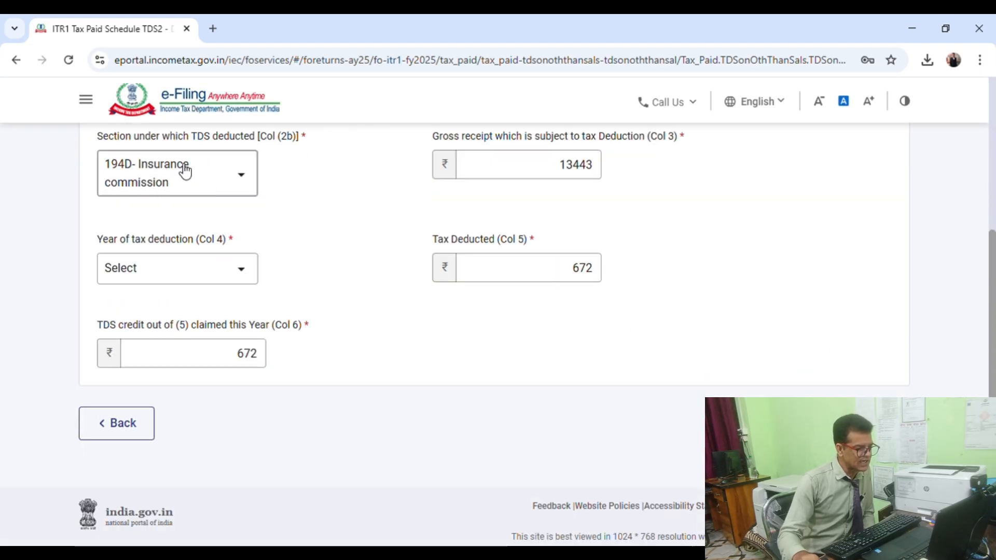
left_click(204, 272)
left_click(133, 336)
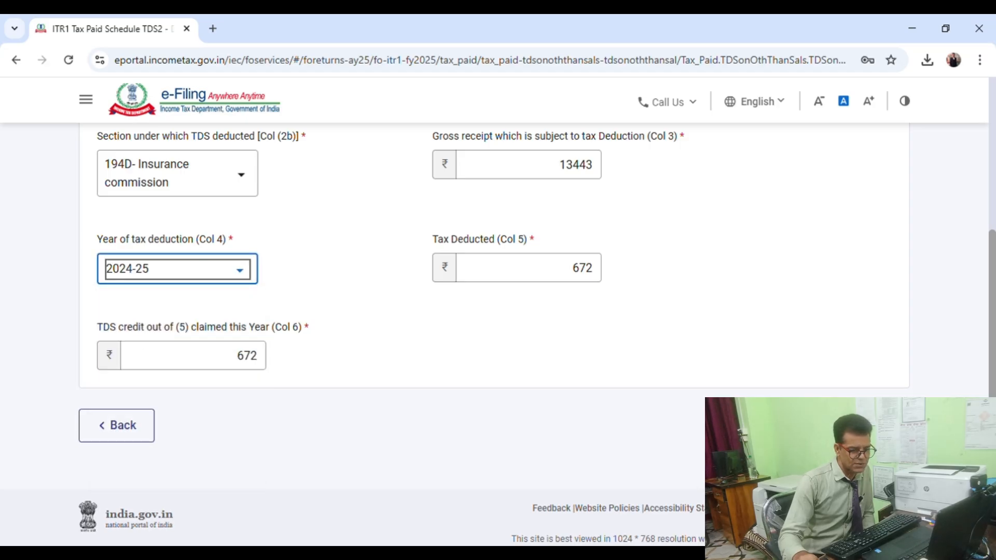
left_click(116, 422)
Confirm the Tax Paid schedule with the corrected insurance commission entry and proceed to verification.
scroll(642, 469, "down", 8)
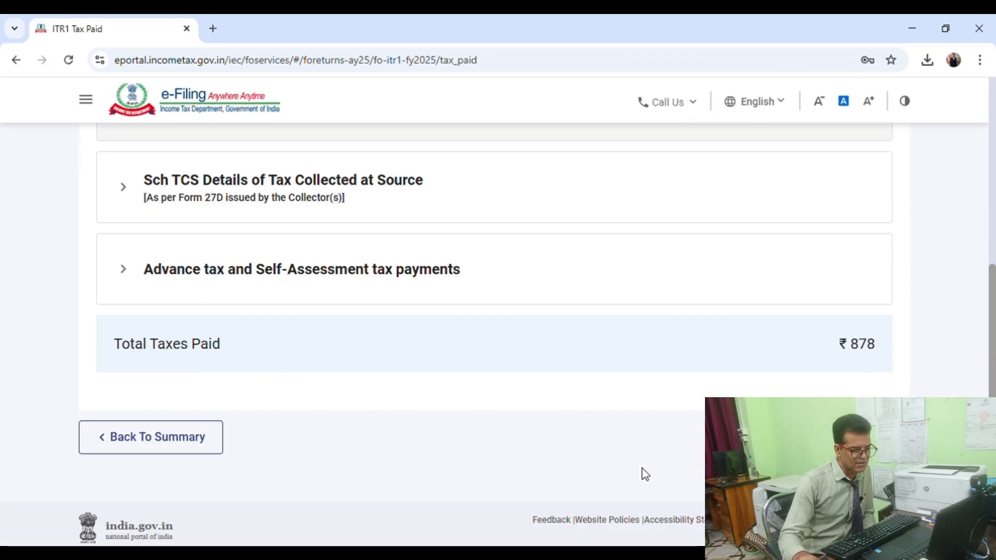
left_click(903, 389)
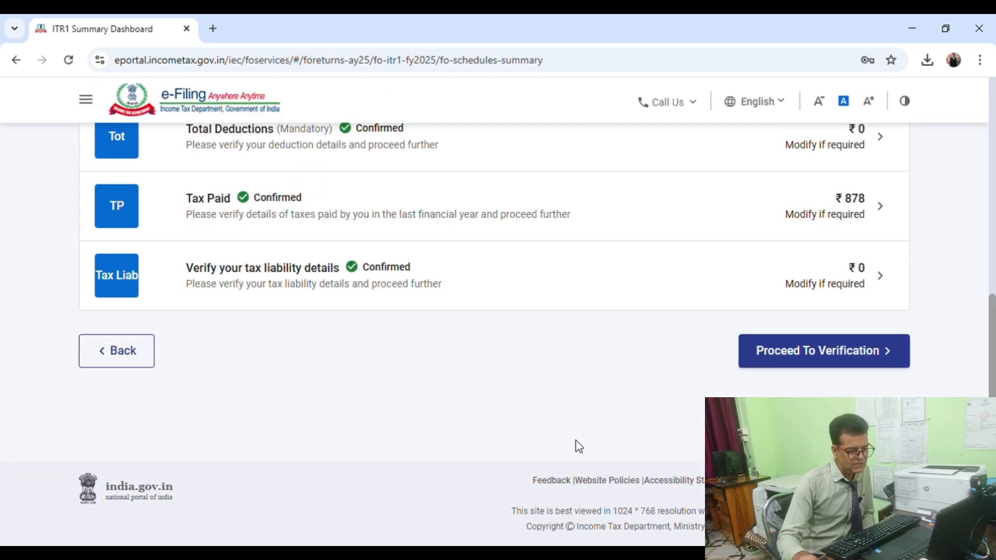
left_click(757, 360)
Go past the tax summary to preview and submit the return, and accept the declaration to revalidate it.
scroll(628, 425, "down", 20)
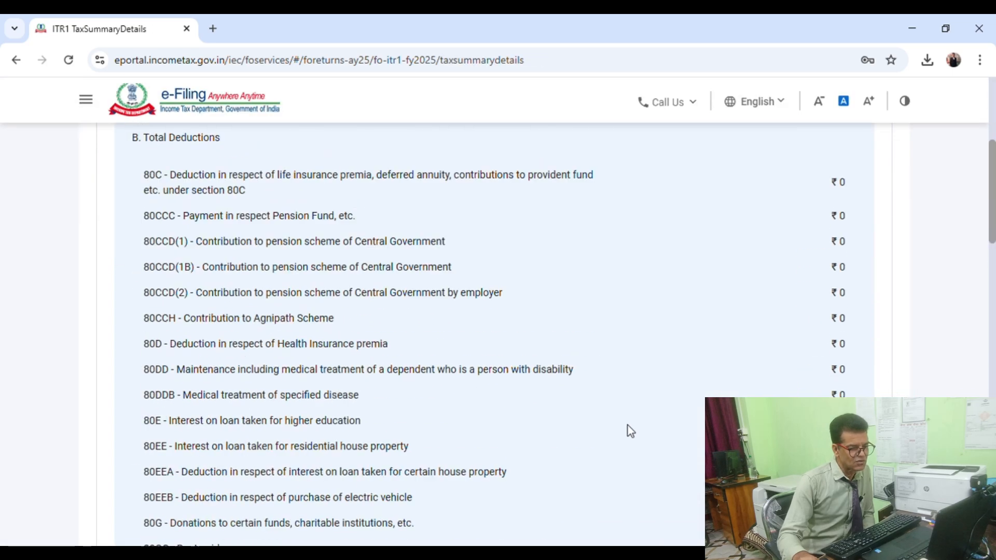
scroll(636, 420, "down", 5)
left_click(699, 399)
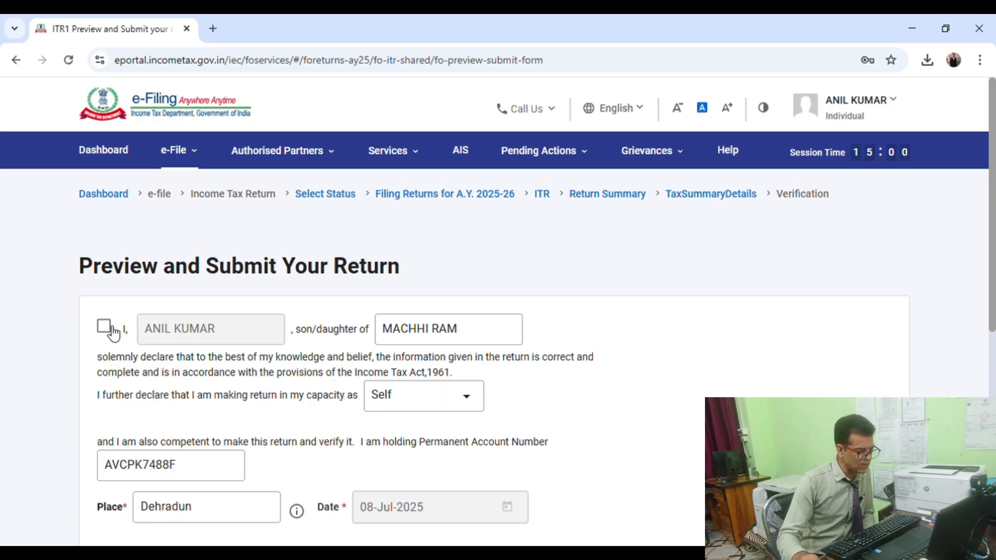
left_click(106, 326)
scroll(353, 408, "down", 5)
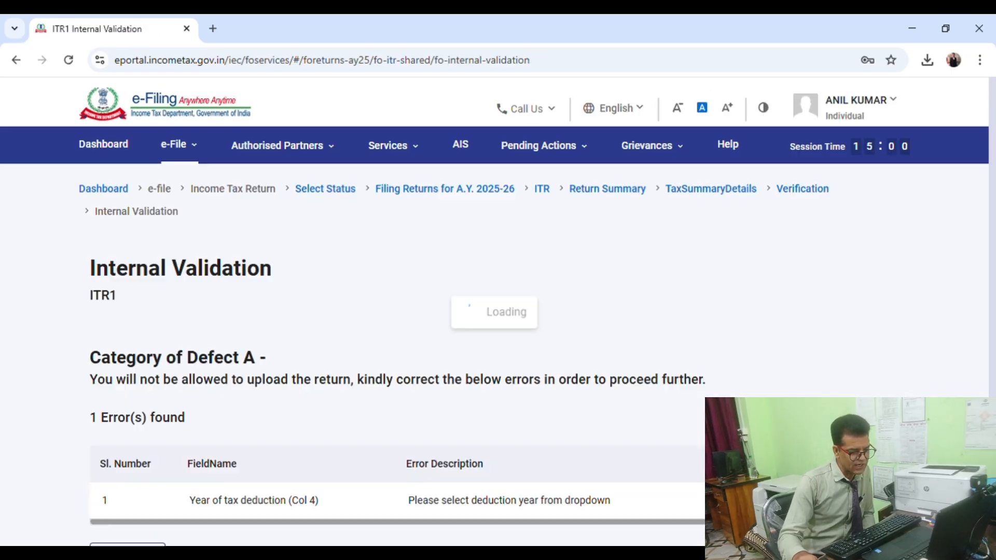
Open the last validation error, set the year of tax deduction to 2024-25 for the CSC e-Governance Services entry, and save it.
scroll(465, 469, "down", 5)
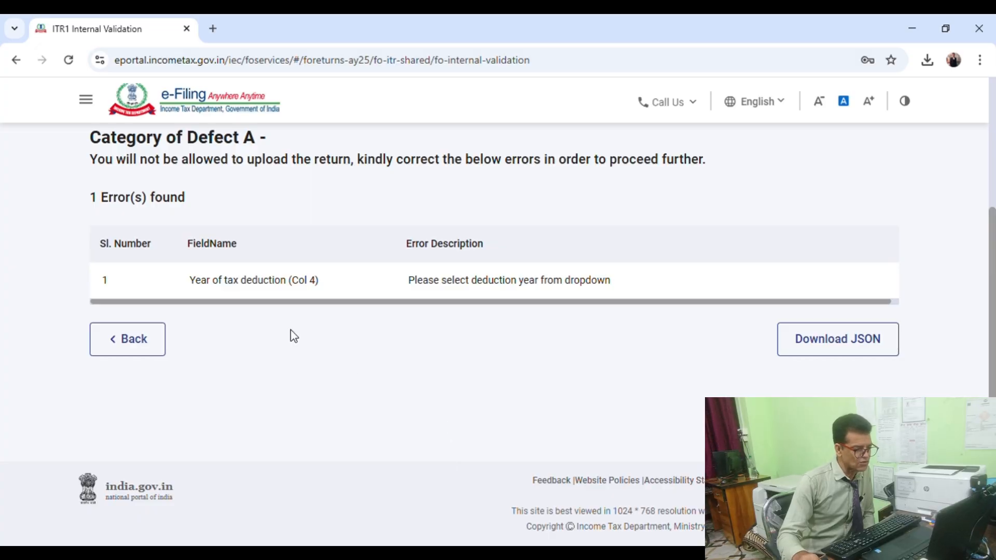
left_click(290, 280)
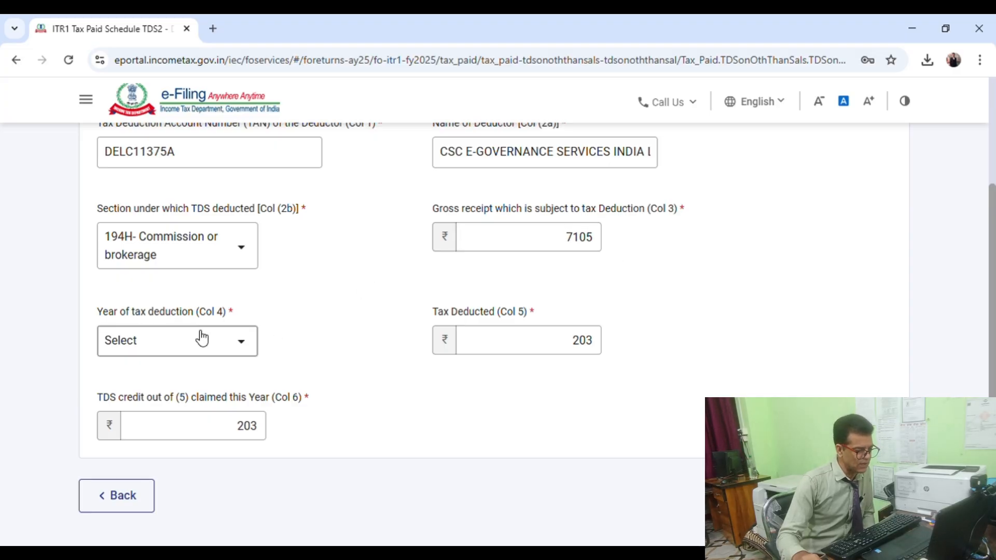
left_click(184, 345)
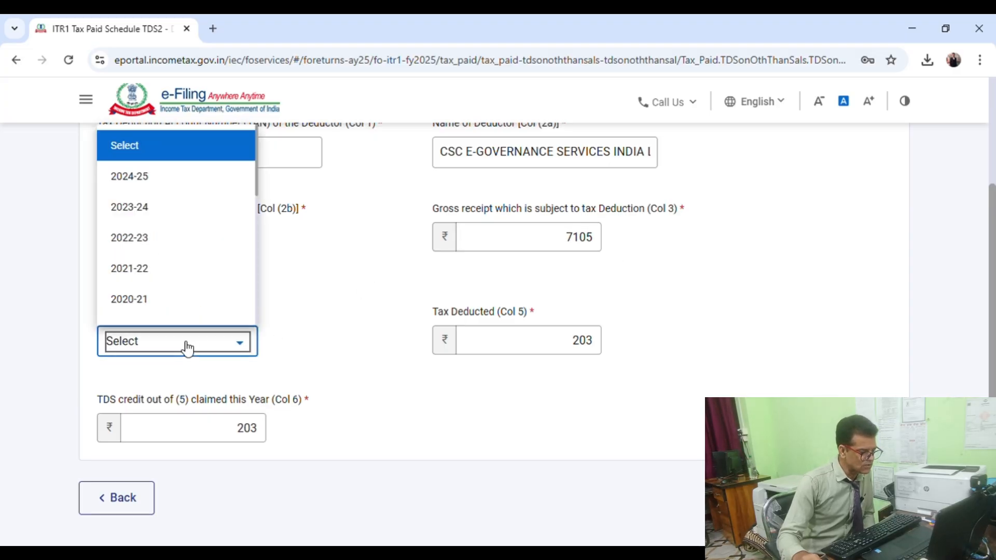
left_click(152, 190)
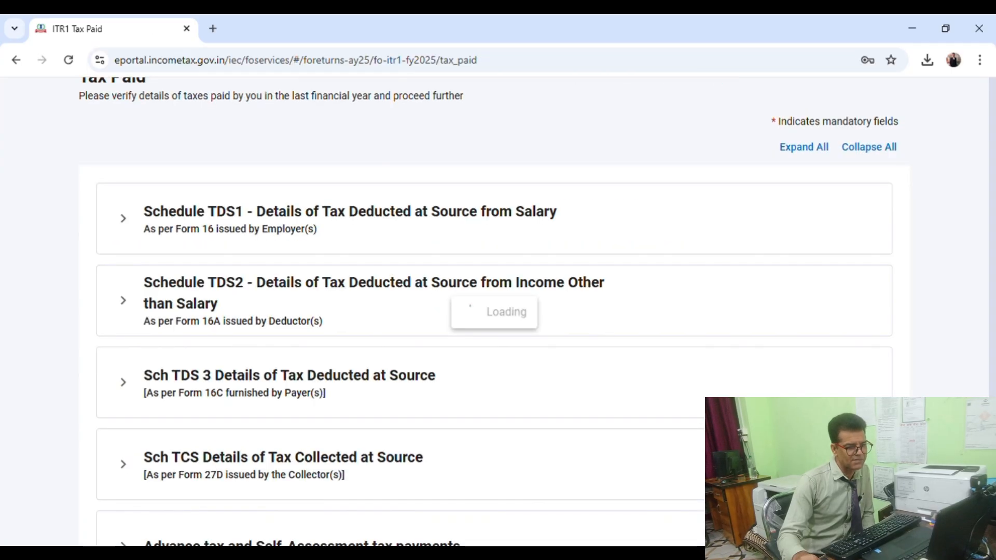
Confirm the Tax Paid schedule once all TDS2 deduction years are filled in, and proceed to verification.
scroll(673, 508, "down", 10)
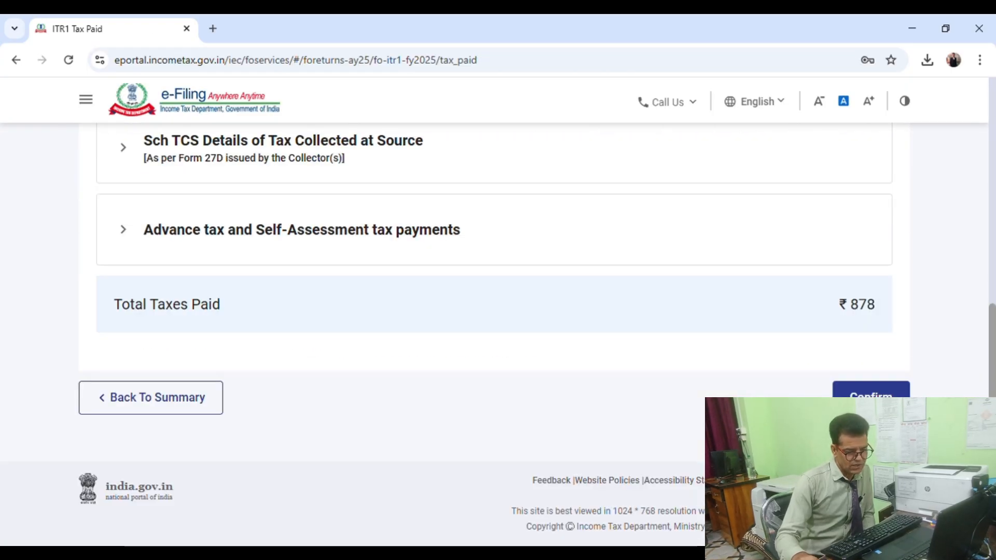
left_click(871, 397)
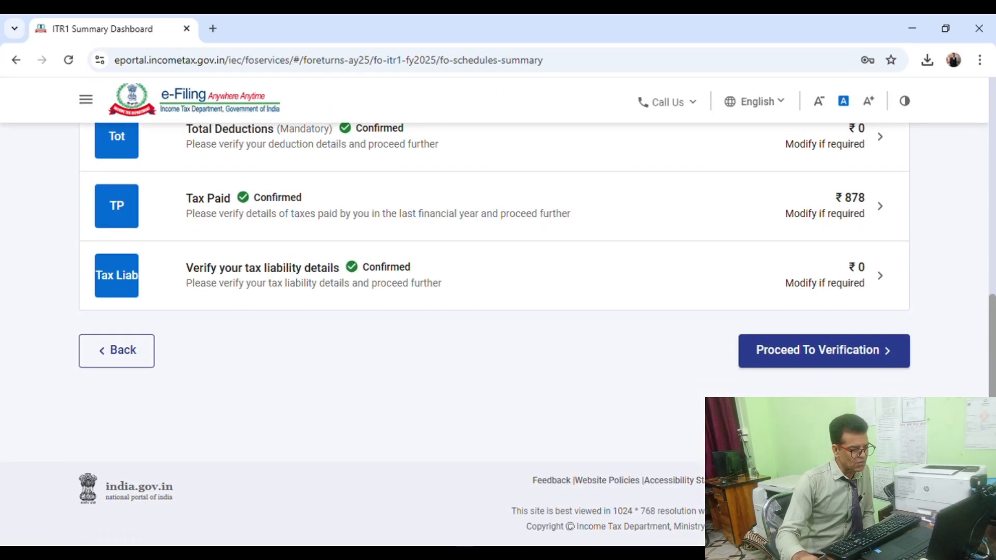
left_click(822, 348)
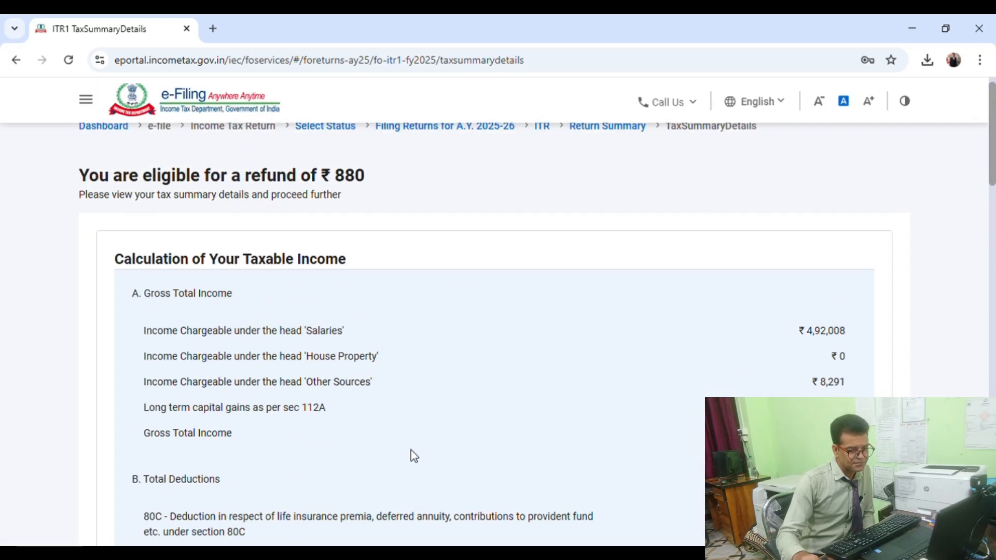
Continue from the tax summary to submitting the return, accept the declaration, and run the internal validation on the corrected return.
scroll(413, 456, "down", 15)
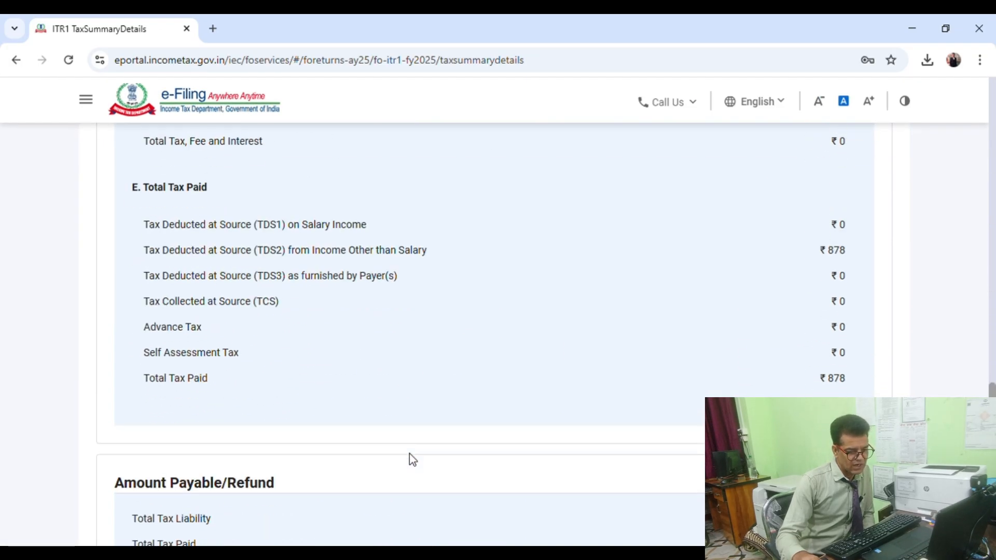
scroll(411, 457, "down", 5)
left_click(801, 393)
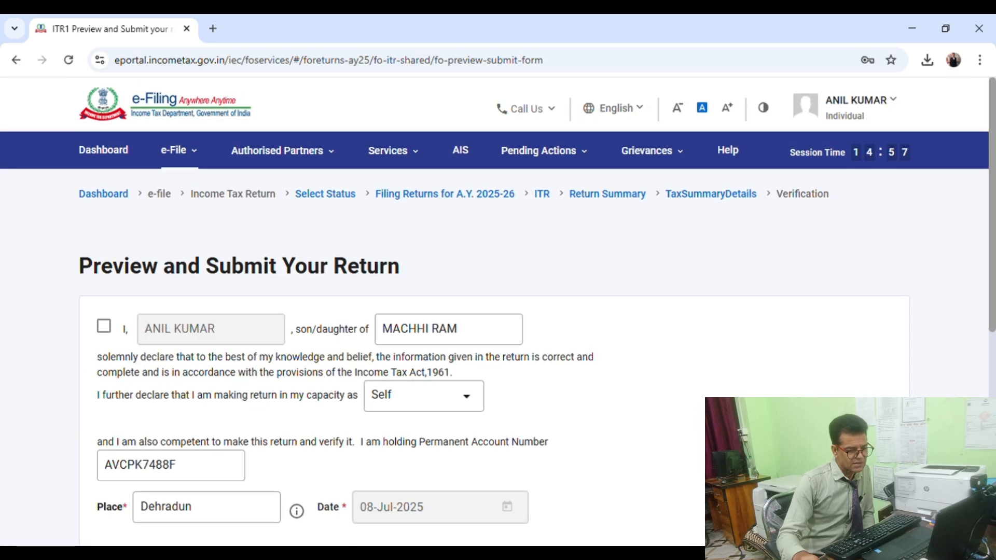
left_click(106, 328)
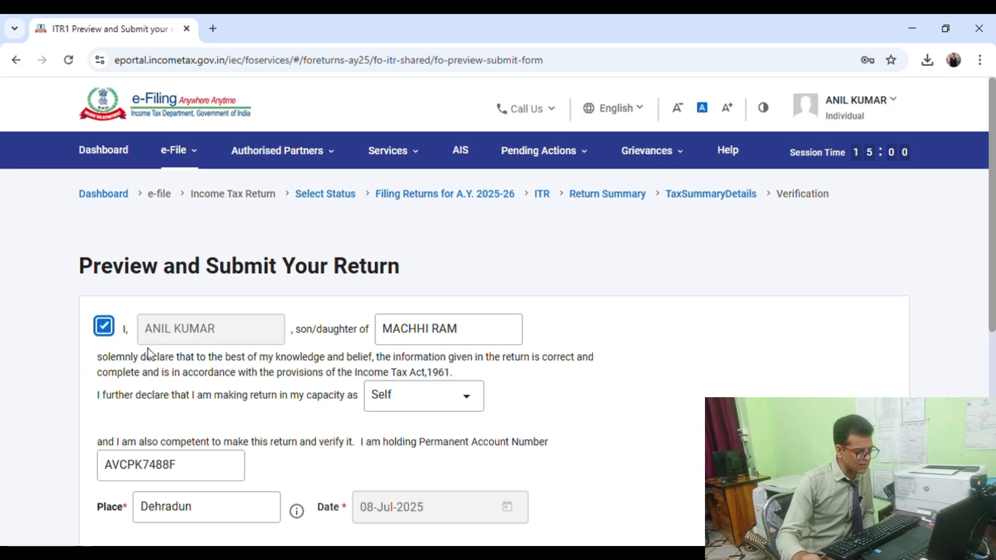
scroll(481, 467, "down", 7)
left_click(797, 375)
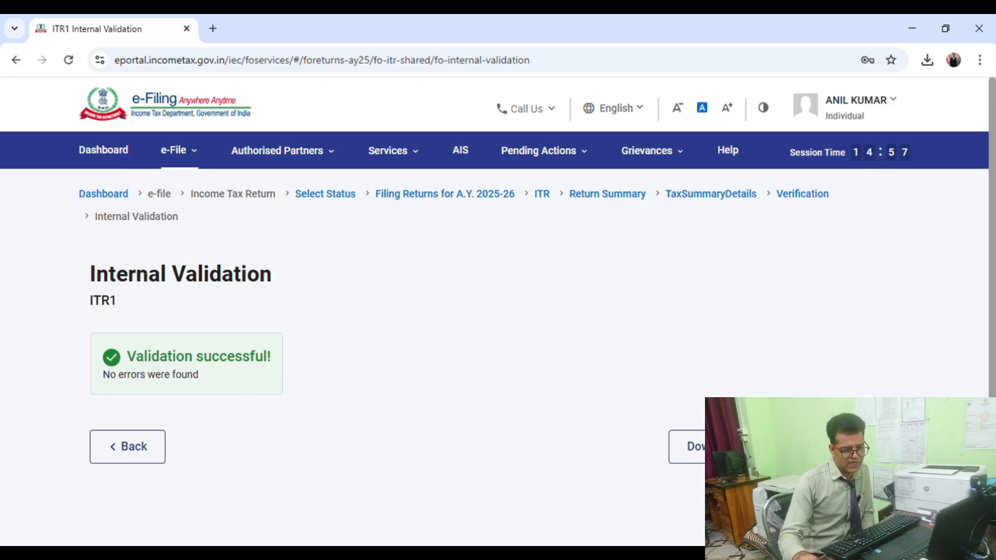
Open the preview of the validated ITR-1 form and review the personal information and address down to the end of the page.
left_click(851, 447)
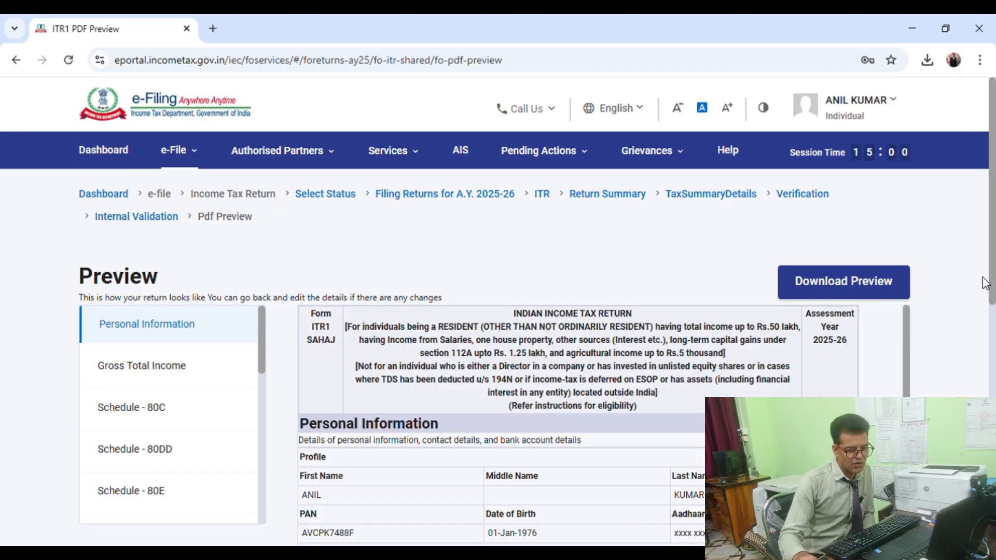
scroll(988, 283, "down", 7)
scroll(988, 282, "down", 2)
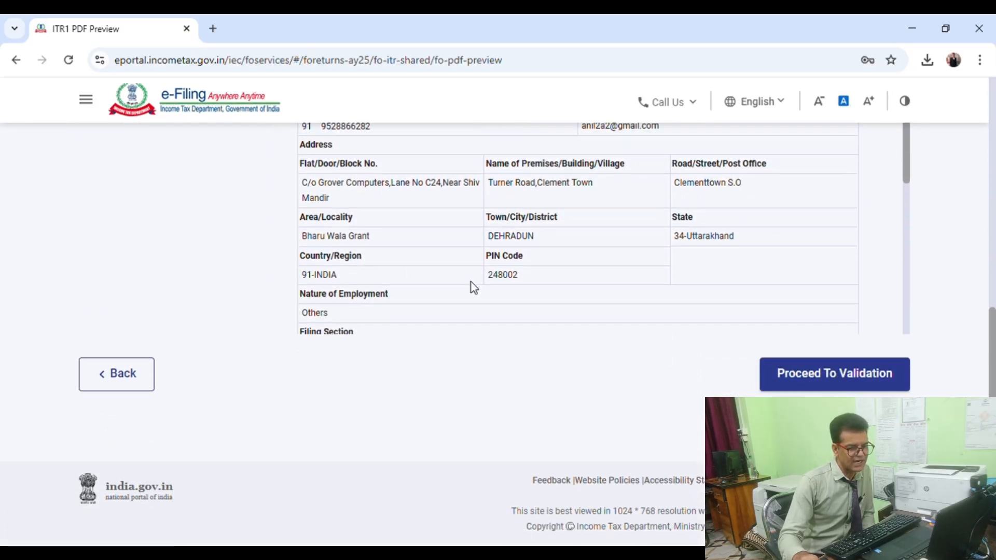
Run the upload-level validation from the ITR-1 preview and proceed to choosing a verification method.
left_click(836, 376)
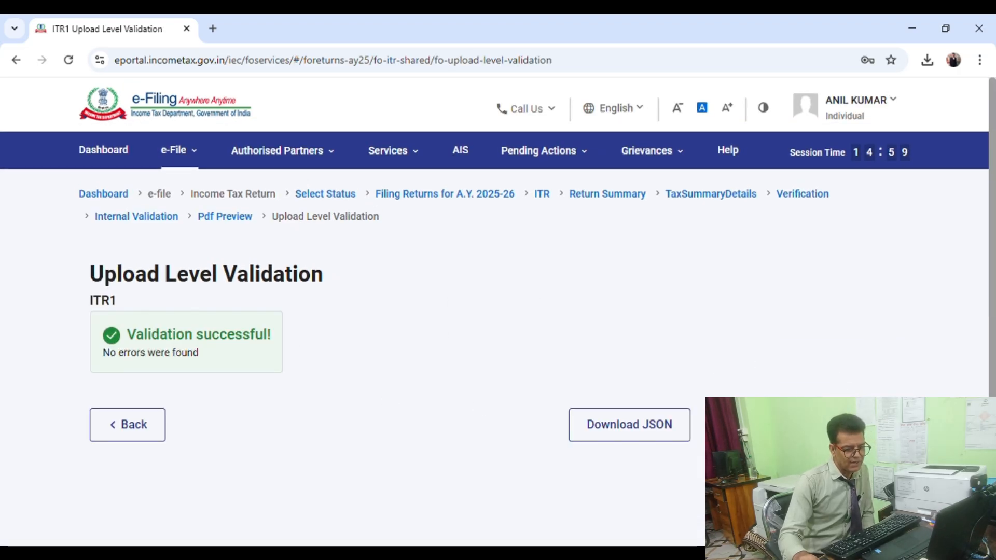
left_click(803, 425)
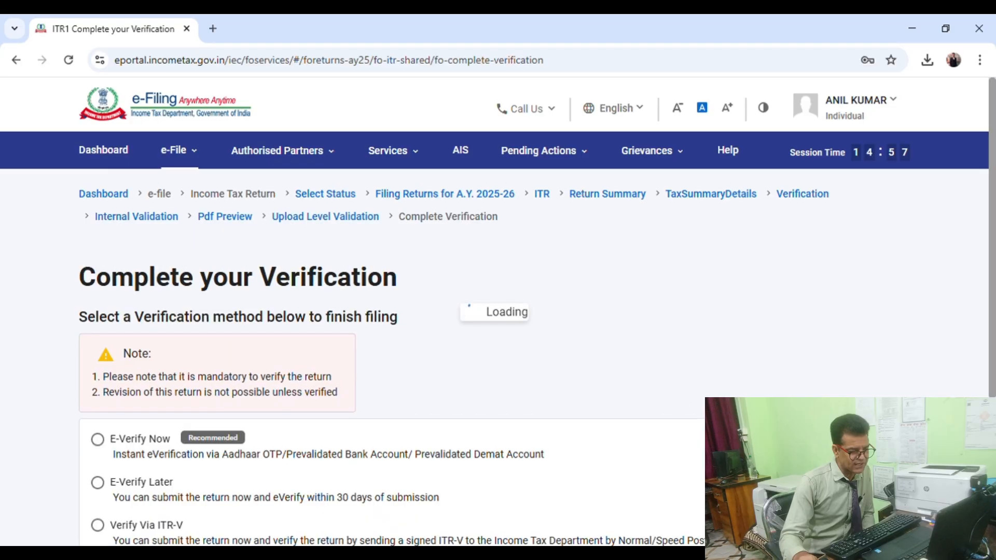
scroll(498, 387, "down", 5)
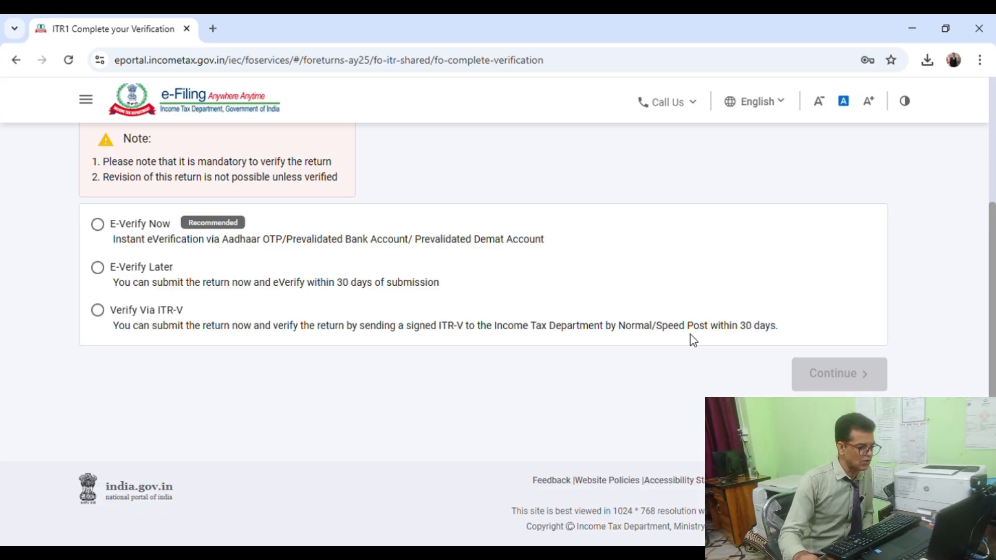
left_click(97, 311)
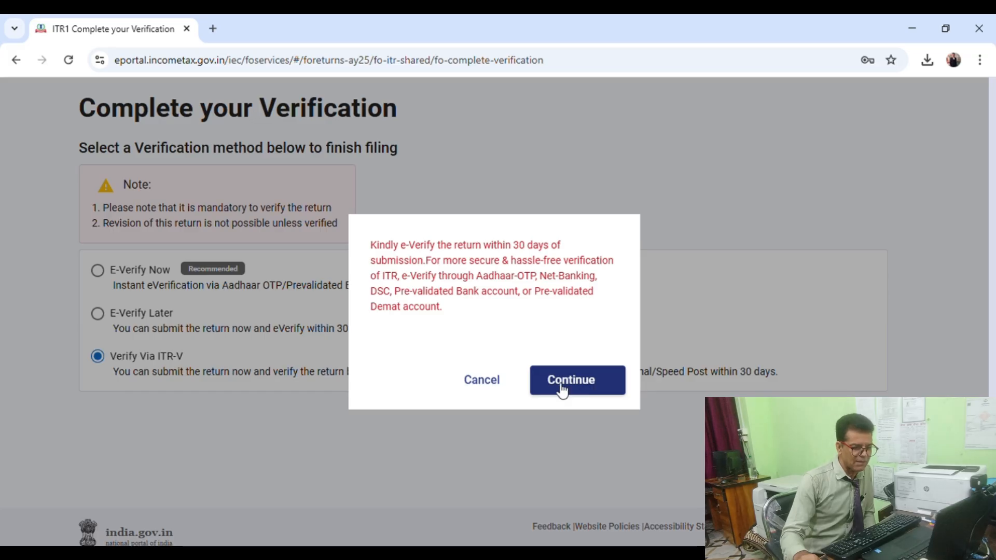
left_click(490, 388)
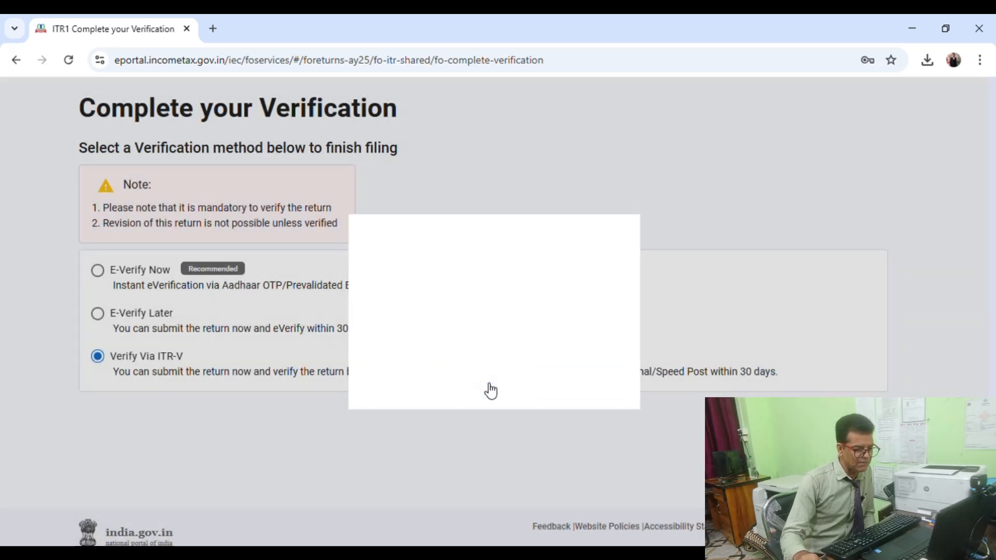
Choose to e-verify the return using an OTP on the mobile number registered with Aadhaar, and continue.
scroll(214, 320, "up", 2)
scroll(207, 314, "down", 1)
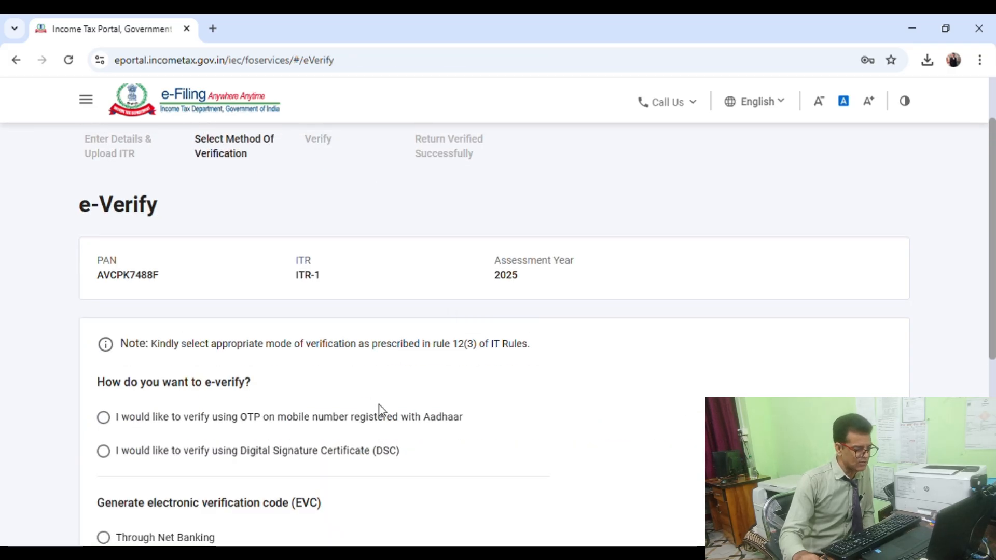
scroll(255, 333, "down", 3)
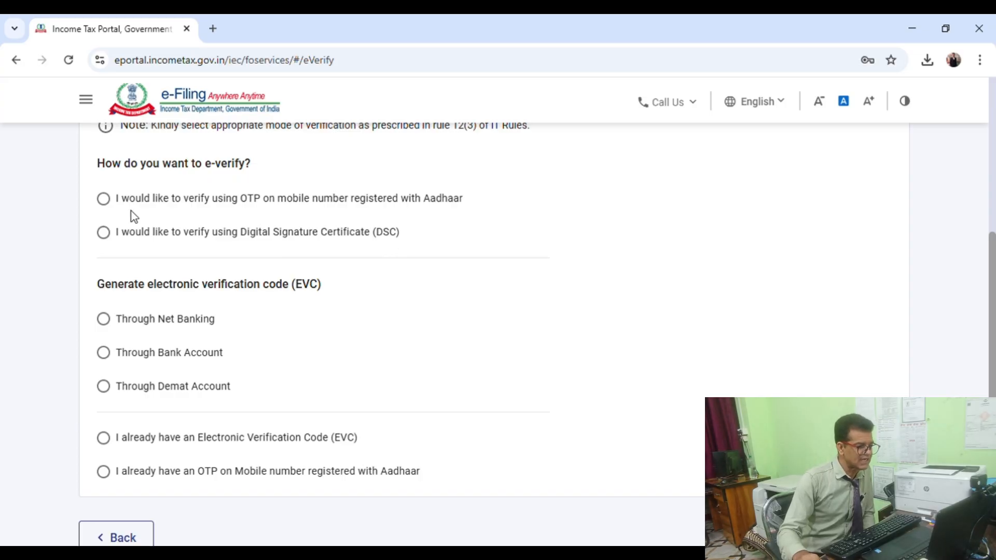
left_click(108, 199)
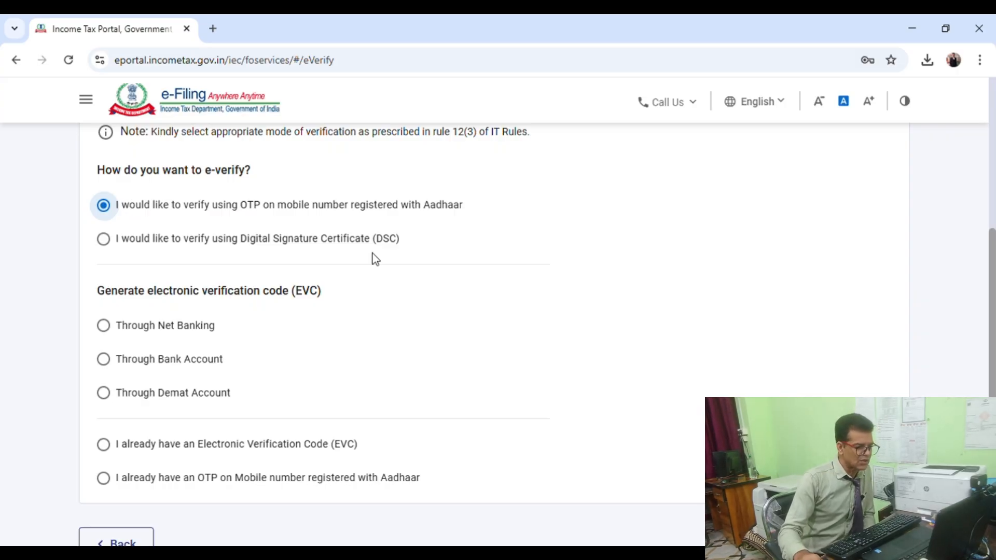
scroll(678, 429, "down", 3)
left_click(902, 390)
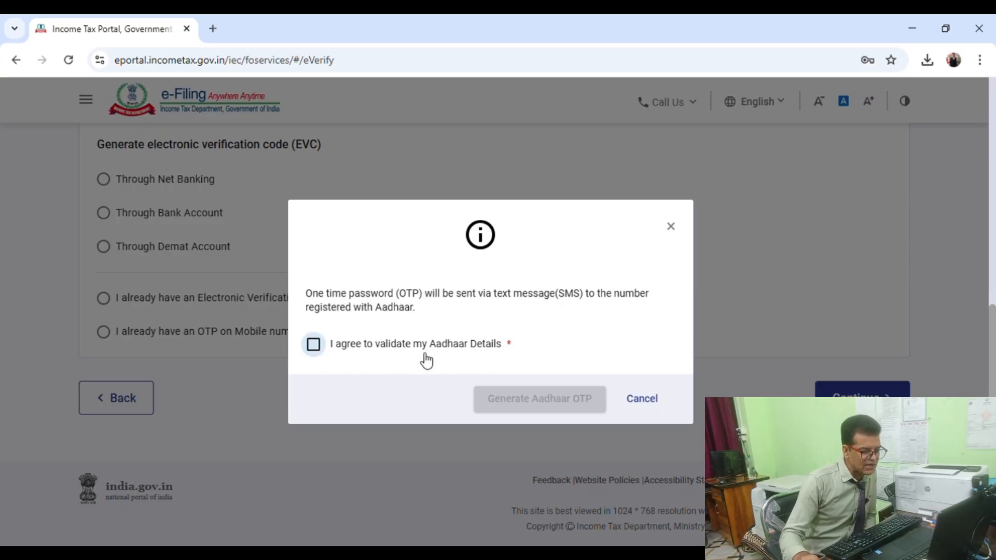
Agree to validate the Aadhaar details, generate the Aadhaar OTP, and close the OTP entry dialog without entering a code.
left_click(316, 346)
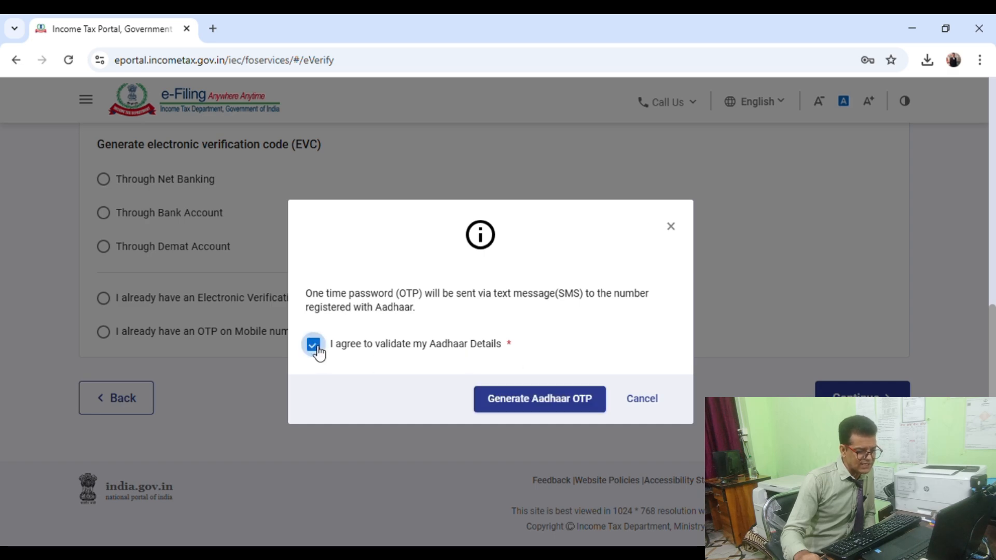
left_click(567, 408)
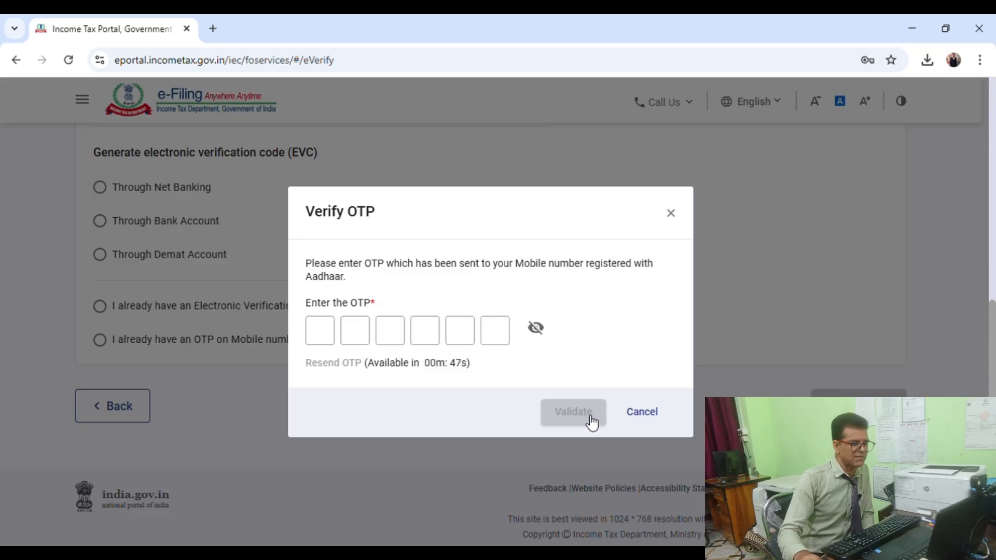
left_click(681, 220)
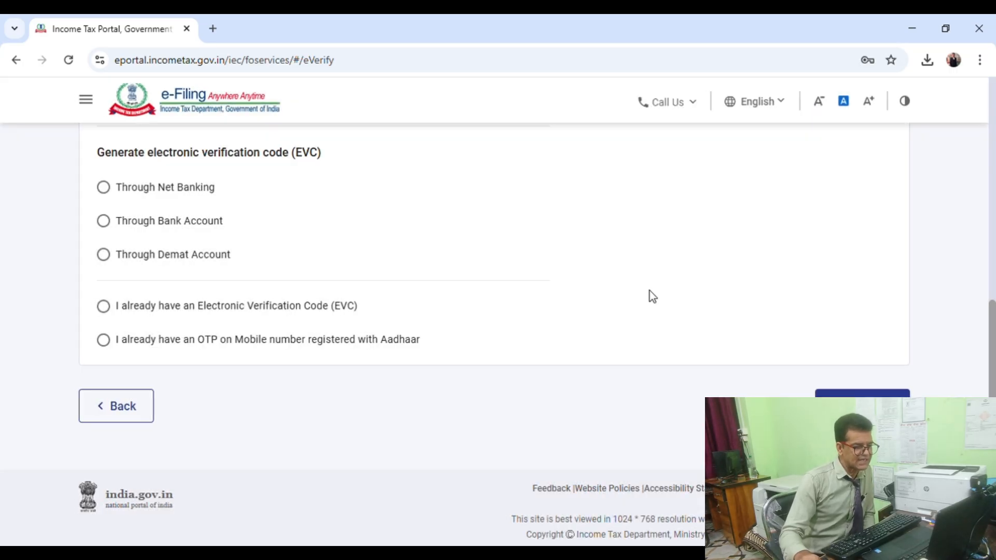